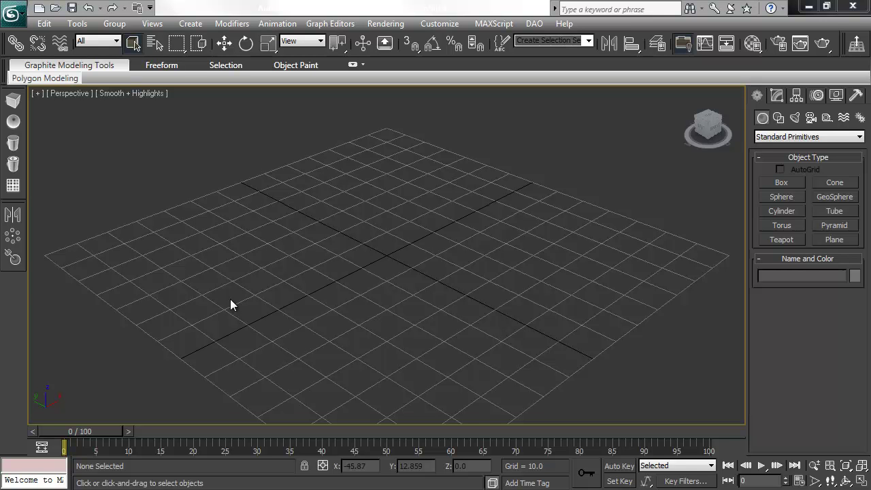
- Create a plane about 130 by 124 units that covers most of the perspective grid
{"action": "left_click", "coordinate": [842, 238]}
{"action": "left_click_drag", "start_coordinate": [384, 134], "coordinate": [403, 481]}
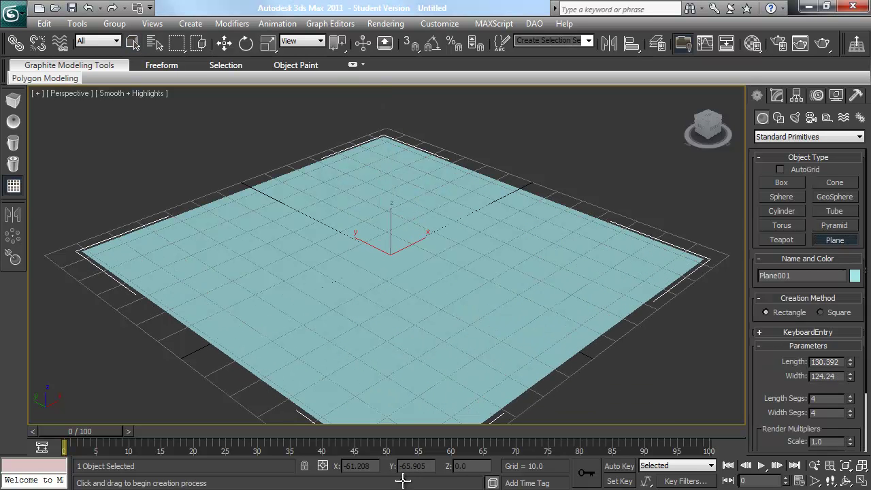
{"action": "right_click", "coordinate": [399, 294]}
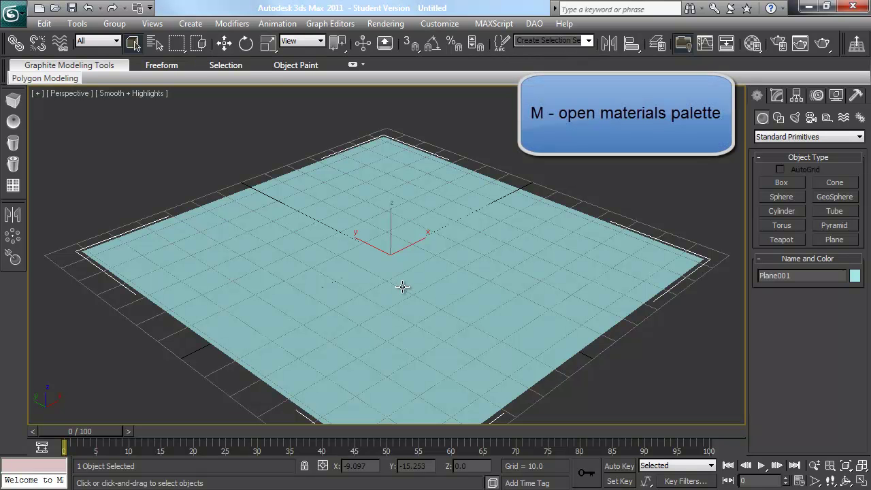
- Open the Material Editor in Slate mode and shrink its window so the plane is partly uncovered
{"action": "key", "text": "m"}
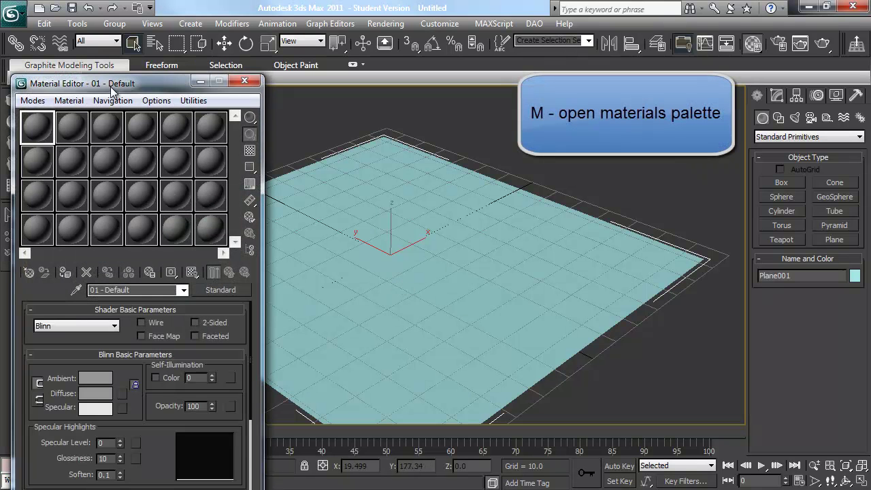
{"action": "left_click_drag", "start_coordinate": [104, 83], "coordinate": [135, 81]}
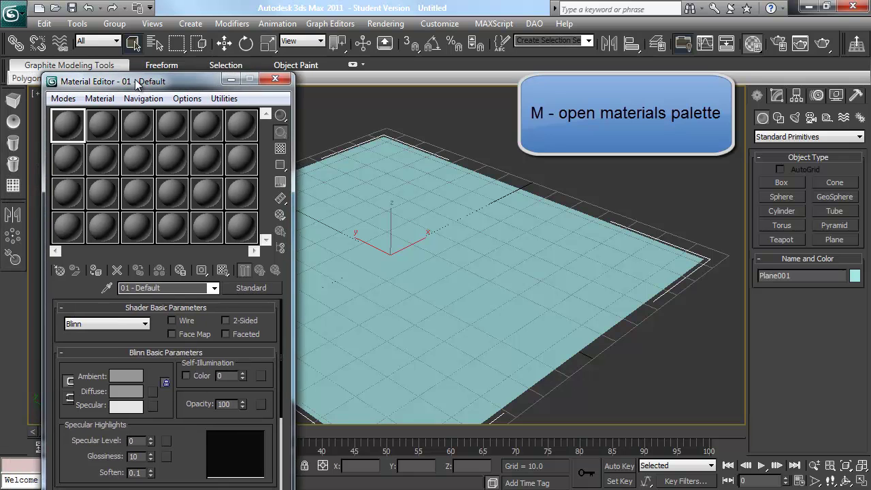
{"action": "left_click", "coordinate": [75, 99]}
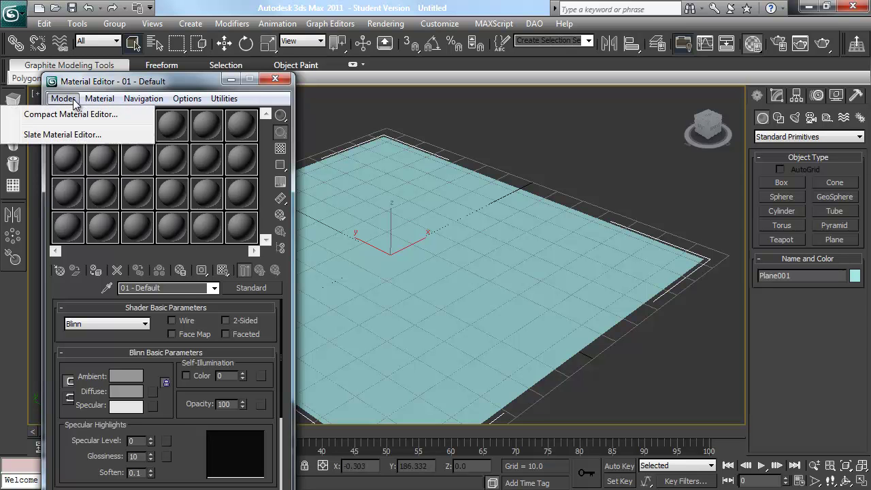
{"action": "left_click", "coordinate": [79, 136]}
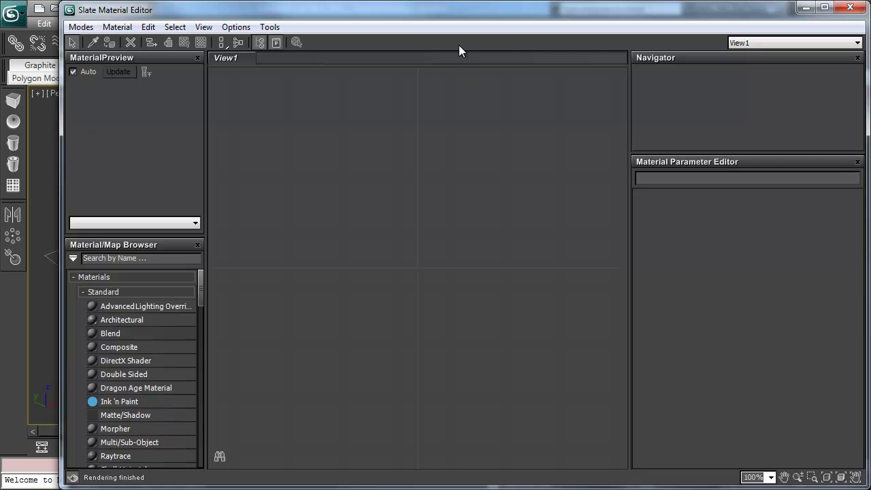
{"action": "left_click_drag", "start_coordinate": [869, 4], "coordinate": [504, 158]}
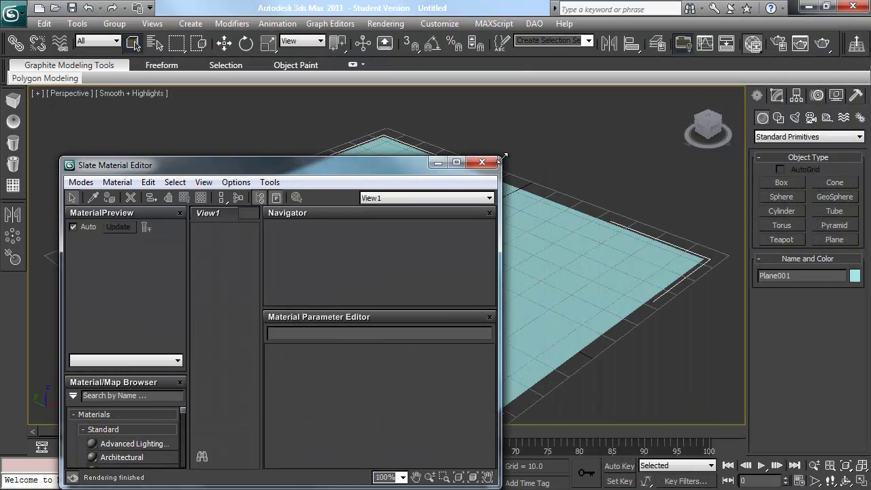
{"action": "left_click_drag", "start_coordinate": [292, 177], "coordinate": [255, 127]}
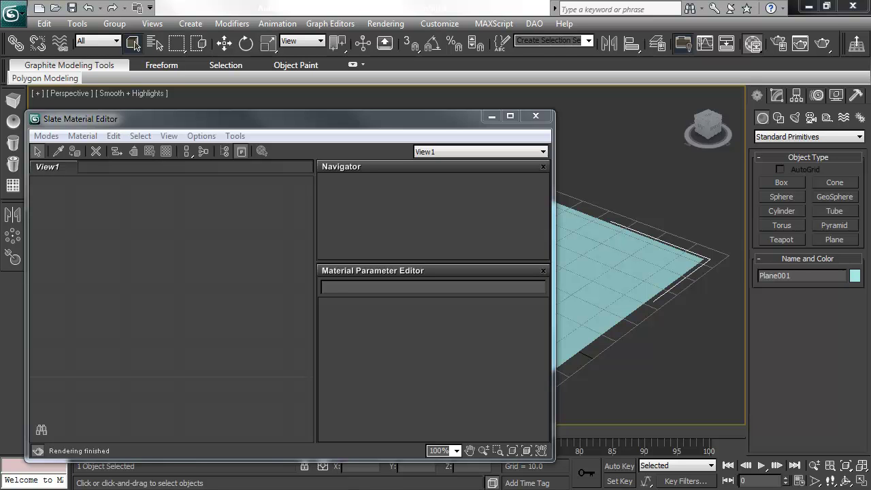
- Bring grass_tile_d.dds from the DDS textures folder into the Slate view as a bitmap node and close the folder window
{"action": "left_click_drag", "start_coordinate": [555, 358], "coordinate": [565, 102]}
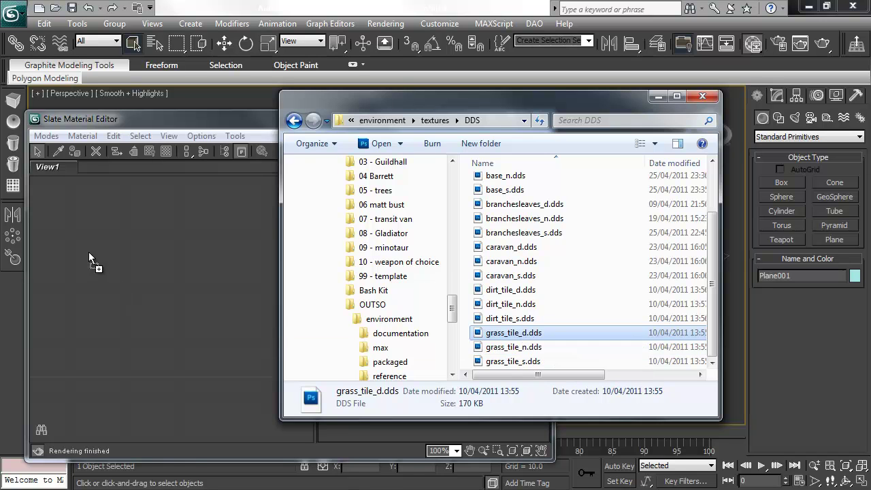
{"action": "left_click_drag", "start_coordinate": [89, 252], "coordinate": [88, 251]}
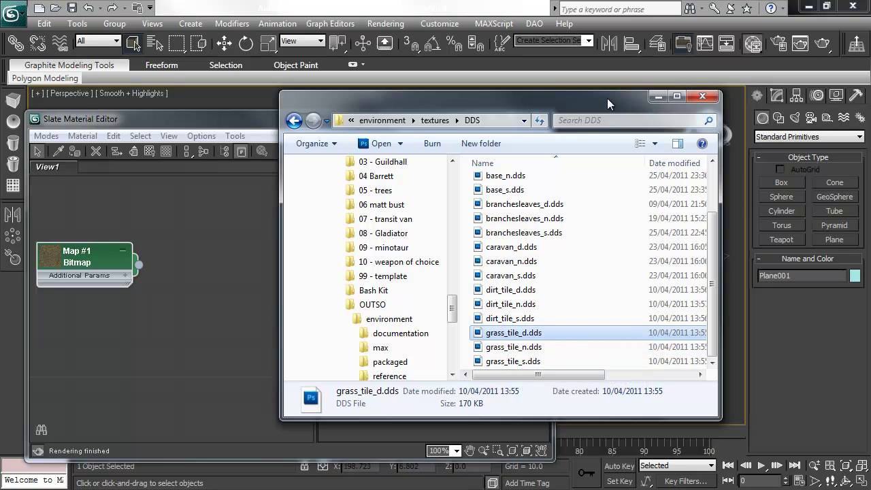
{"action": "left_click", "coordinate": [702, 96]}
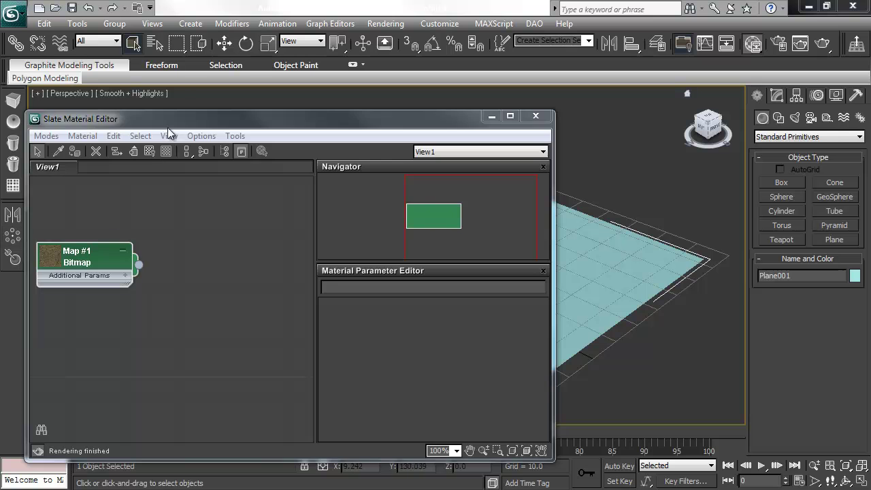
{"action": "left_click_drag", "start_coordinate": [201, 117], "coordinate": [263, 100]}
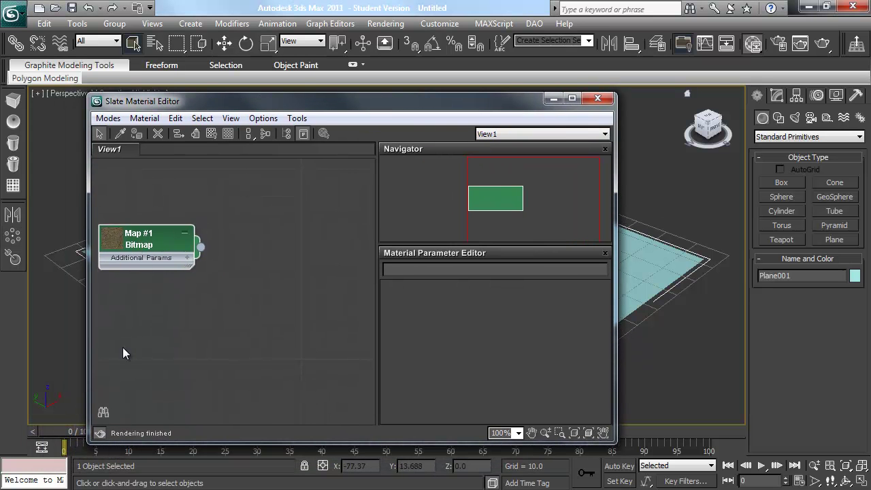
{"action": "right_click", "coordinate": [132, 298]}
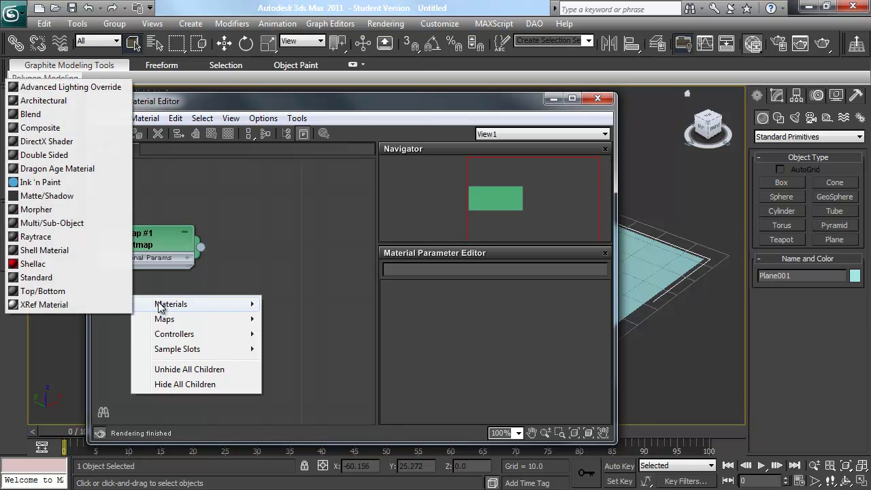
{"action": "mouse_move", "coordinate": [161, 320]}
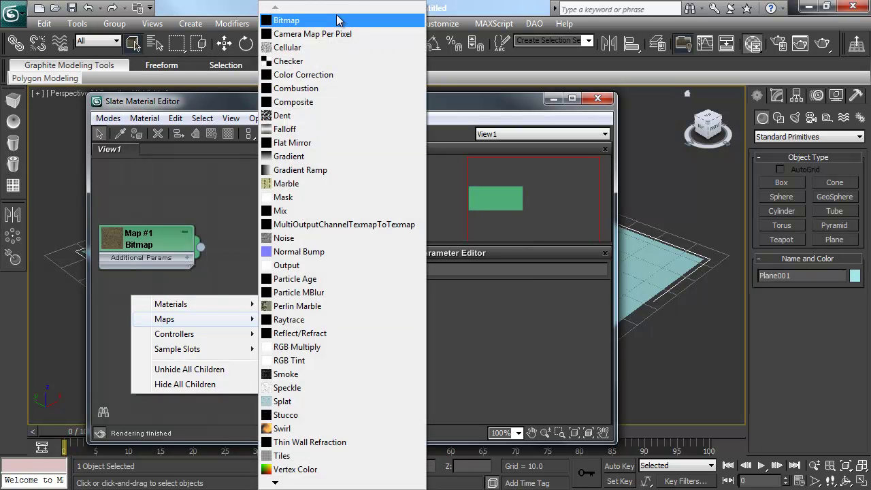
{"action": "left_click", "coordinate": [204, 191]}
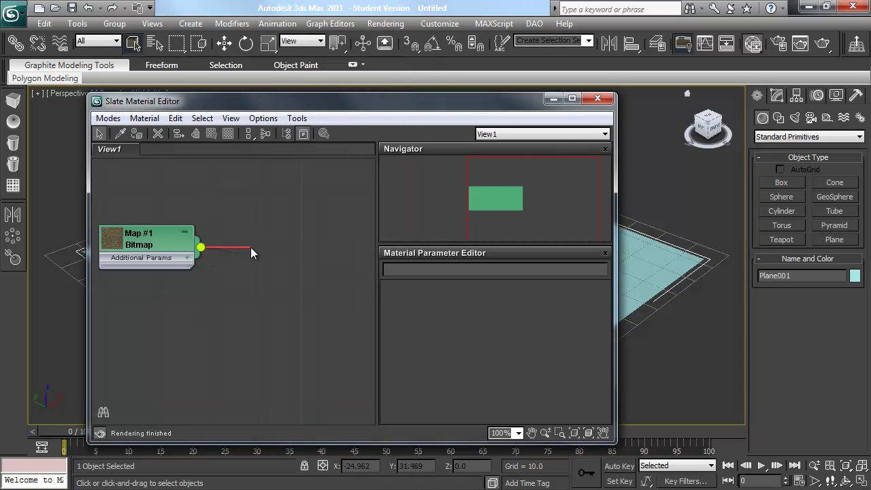
- Create a Standard material from the grass bitmap's output and connect the bitmap to its Diffuse Color
{"action": "left_click_drag", "start_coordinate": [251, 247], "coordinate": [201, 249]}
{"action": "left_click_drag", "start_coordinate": [241, 249], "coordinate": [242, 249]}
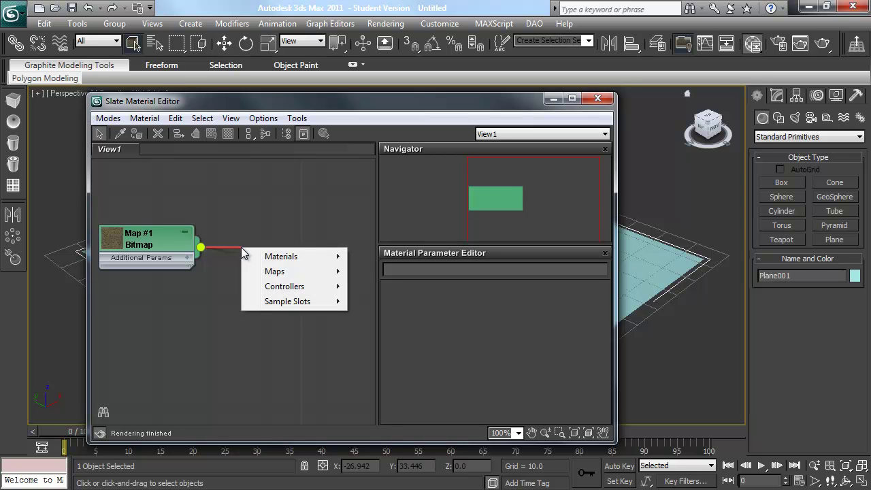
{"action": "mouse_move", "coordinate": [267, 257]}
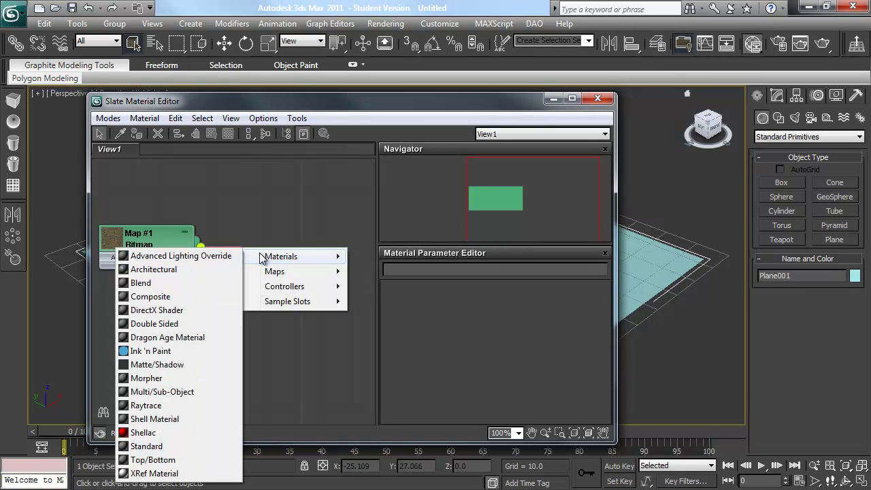
{"action": "left_click", "coordinate": [181, 447]}
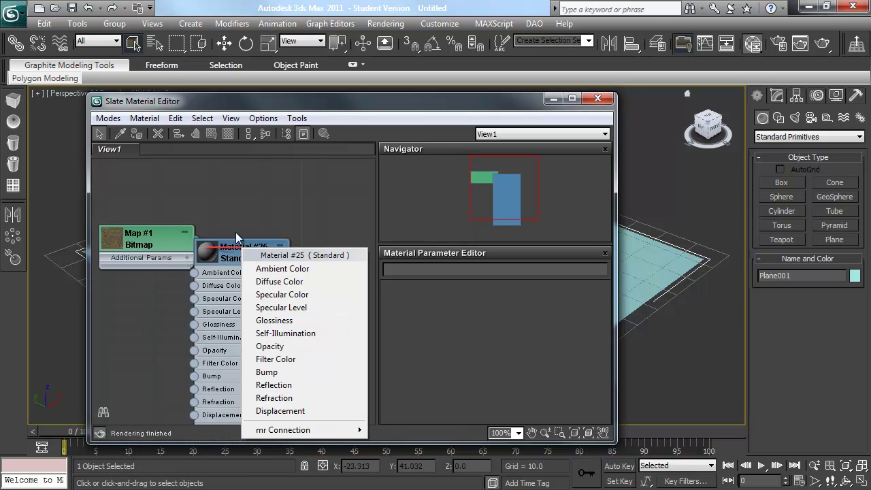
{"action": "left_click", "coordinate": [280, 281]}
- Open the grass bitmap node's parameters and close the Navigator to give them more room
{"action": "middle_click_drag", "start_coordinate": [217, 222], "coordinate": [295, 169]}
{"action": "scroll", "coordinate": [226, 263], "scroll_direction": "down", "scroll_amount": 3}
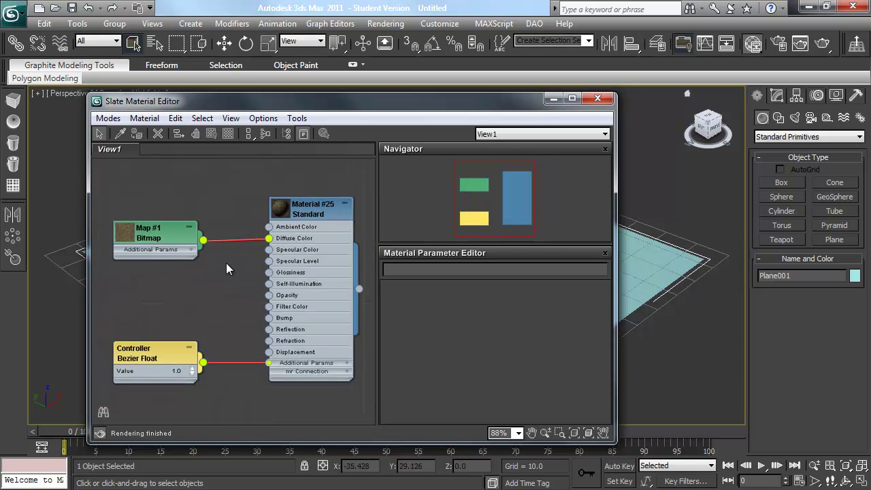
{"action": "scroll", "coordinate": [204, 275], "scroll_direction": "down", "scroll_amount": 2}
{"action": "middle_click_drag", "start_coordinate": [208, 283], "coordinate": [213, 258]}
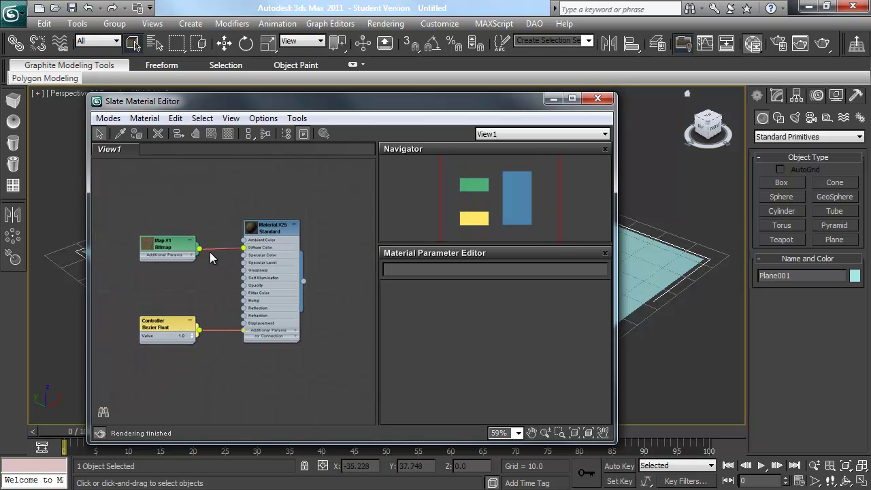
{"action": "middle_click_drag", "start_coordinate": [265, 236], "coordinate": [182, 261]}
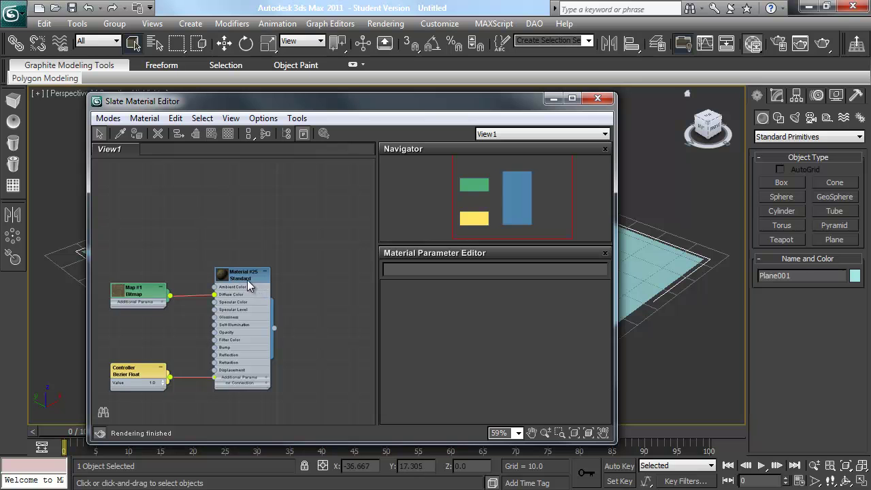
{"action": "scroll", "coordinate": [210, 312], "scroll_direction": "up", "scroll_amount": 2}
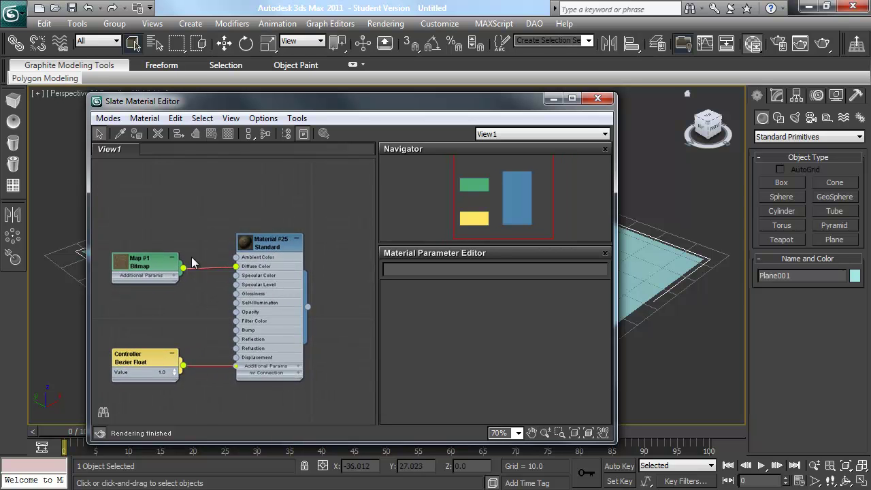
{"action": "double_click", "coordinate": [151, 268]}
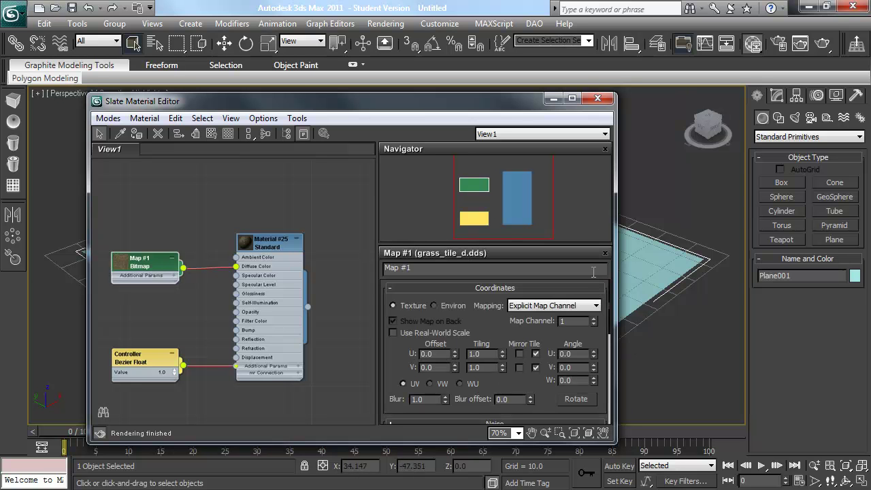
{"action": "left_click", "coordinate": [605, 149]}
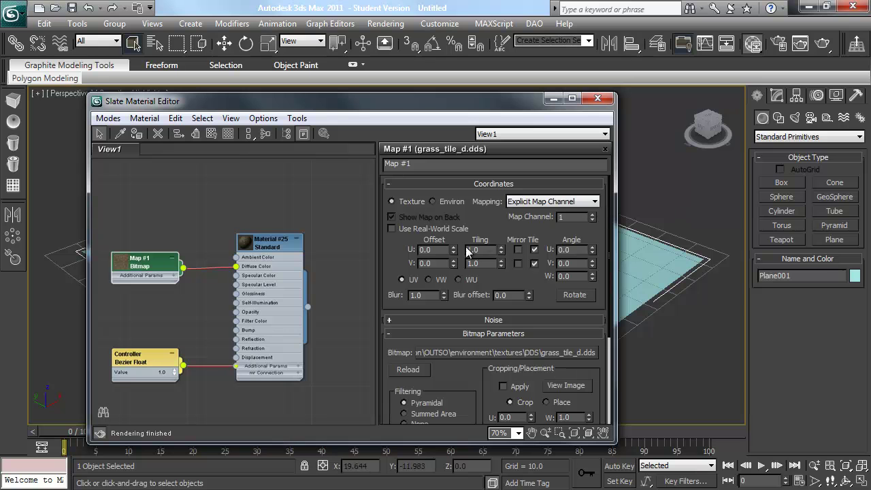
{"action": "scroll", "coordinate": [589, 252], "scroll_direction": "down", "scroll_amount": 3}
{"action": "scroll", "coordinate": [577, 272], "scroll_direction": "up", "scroll_amount": 3}
- Assign the Standard material to the selected plane and show its hardware map in the viewport
{"action": "left_click", "coordinate": [271, 246]}
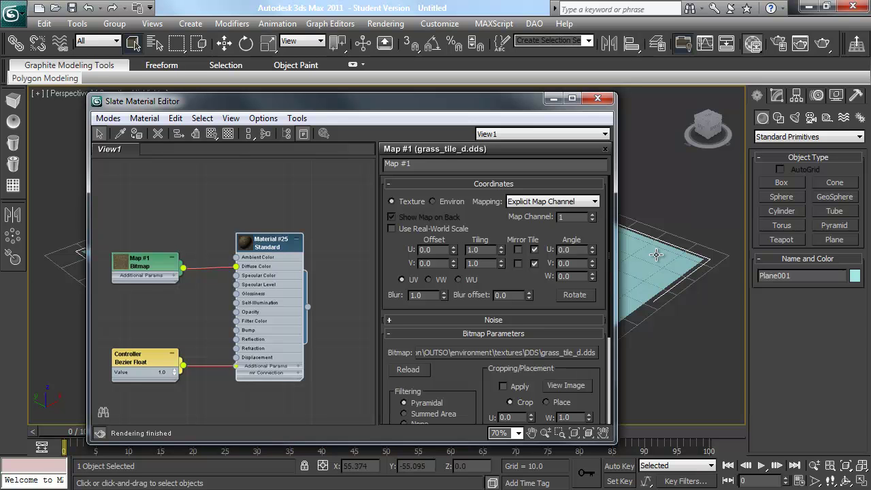
{"action": "right_click", "coordinate": [273, 243]}
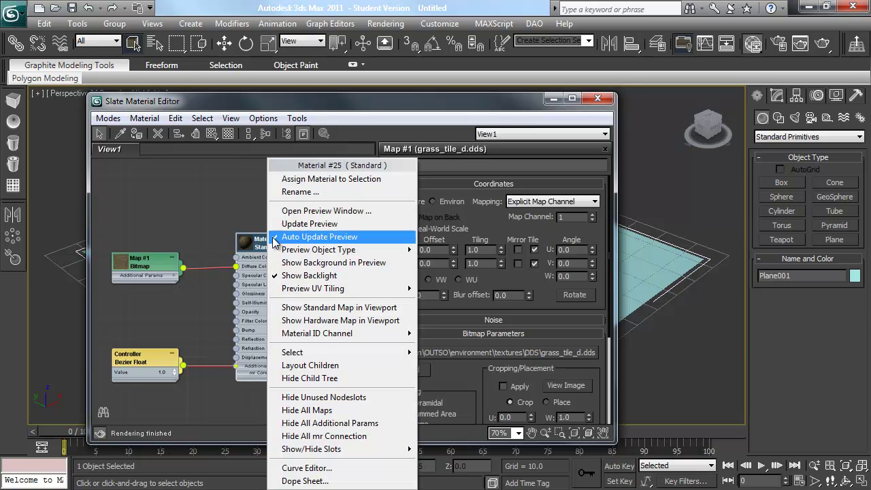
{"action": "left_click", "coordinate": [336, 179]}
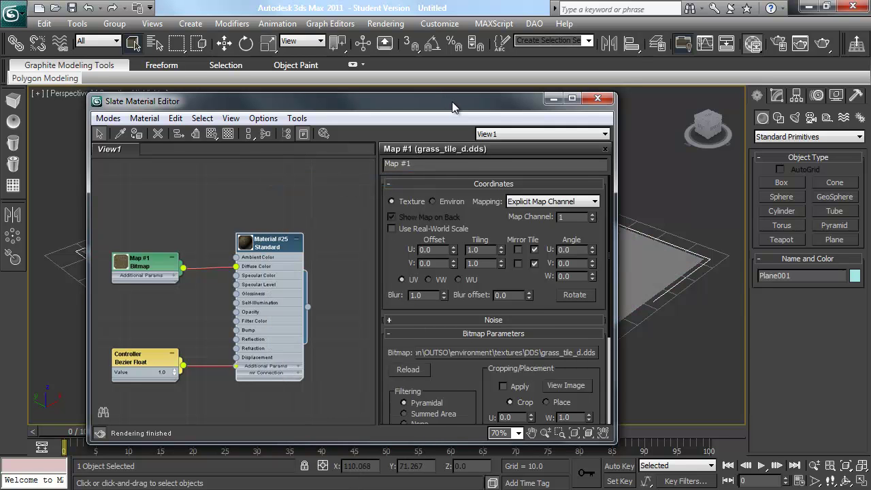
{"action": "right_click", "coordinate": [270, 246]}
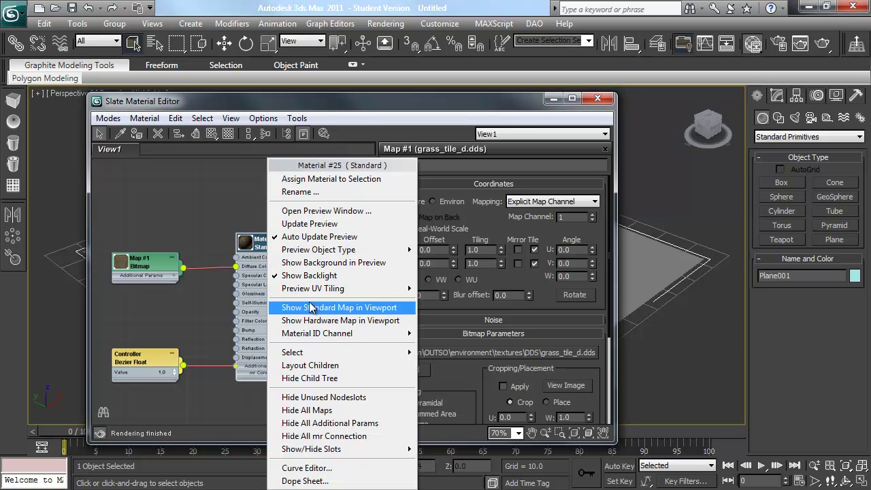
{"action": "left_click", "coordinate": [342, 321]}
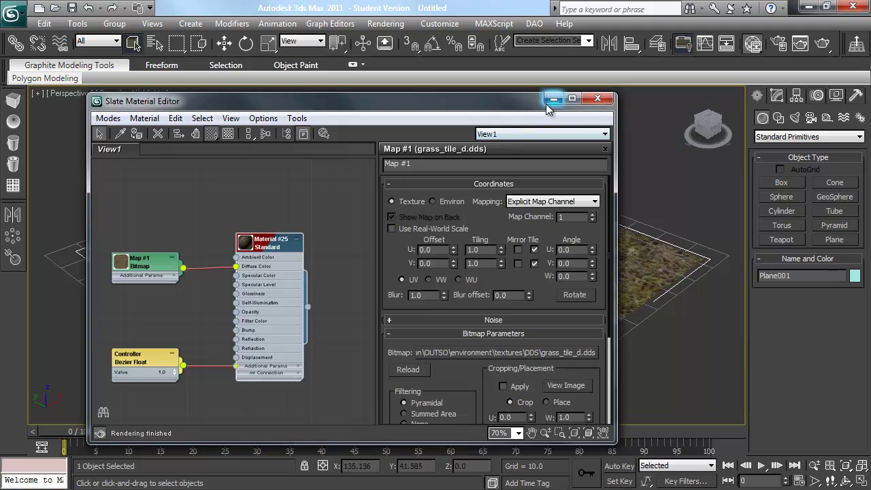
- Minimize the Slate Material Editor and hide the viewport grid to view the textured plane
{"action": "left_click", "coordinate": [551, 101]}
{"action": "middle_click_drag", "start_coordinate": [459, 275], "coordinate": [428, 290], "text": "alt"}
{"action": "scroll", "coordinate": [421, 323], "scroll_direction": "down", "scroll_amount": 3}
{"action": "key", "text": "g"}
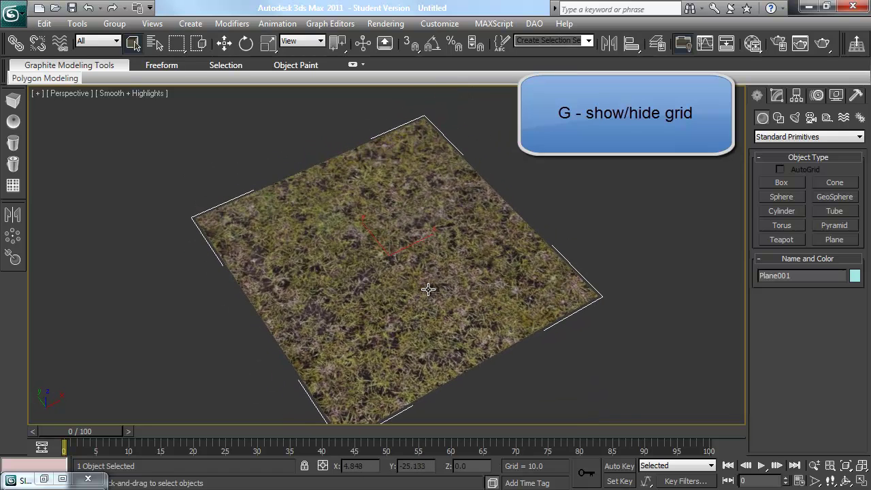
- Reopen the Slate Material Editor and move the grass bitmap node farther from the material to make room between them
{"action": "key", "text": "m"}
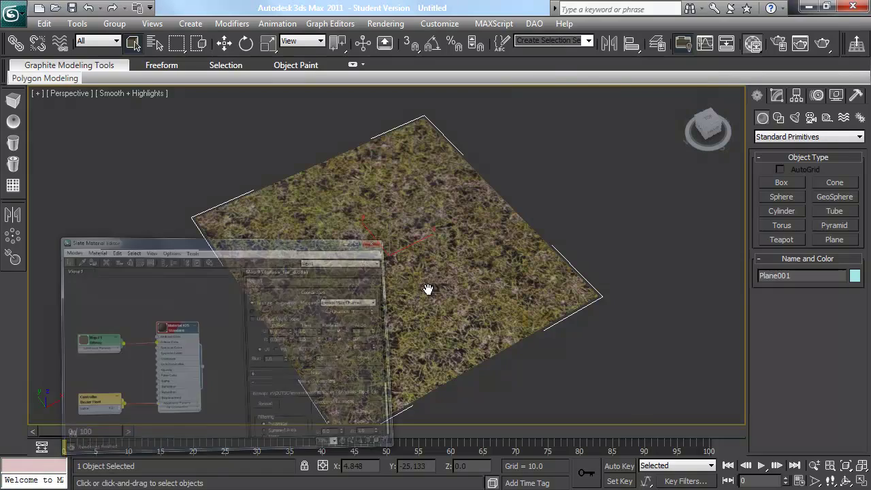
{"action": "middle_click_drag", "start_coordinate": [186, 218], "coordinate": [286, 229]}
{"action": "scroll", "coordinate": [258, 207], "scroll_direction": "down", "scroll_amount": 1}
{"action": "left_click_drag", "start_coordinate": [259, 254], "coordinate": [136, 256]}
{"action": "middle_click_drag", "start_coordinate": [136, 258], "coordinate": [142, 258]}
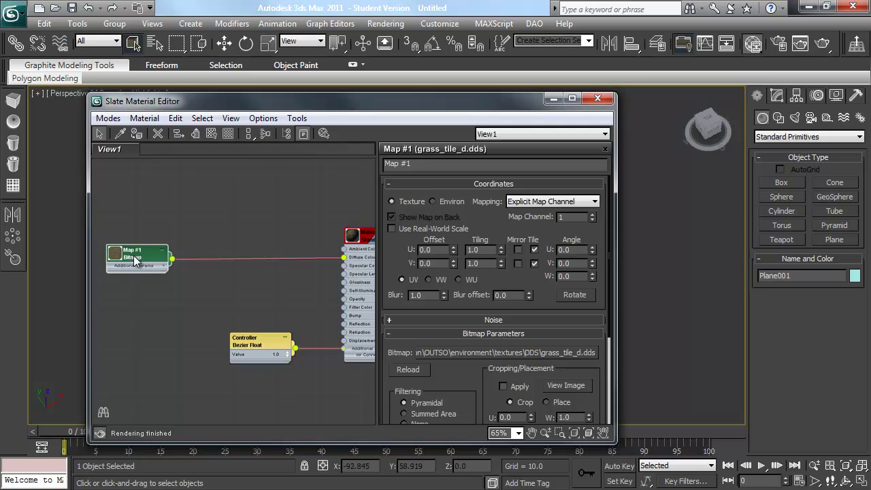
{"action": "middle_click_drag", "start_coordinate": [145, 245], "coordinate": [136, 241]}
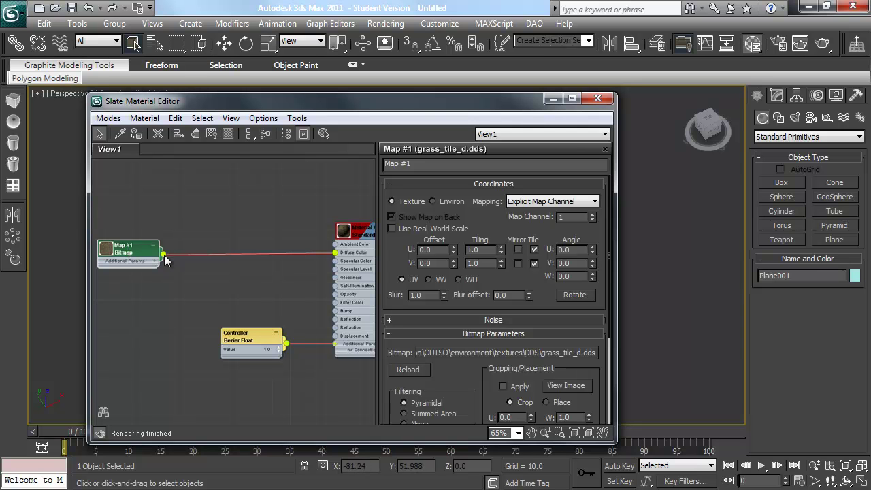
- Branch a new Composite map from the grass bitmap's output, feeding the bitmap into Layer 1
{"action": "left_click_drag", "start_coordinate": [164, 255], "coordinate": [223, 263]}
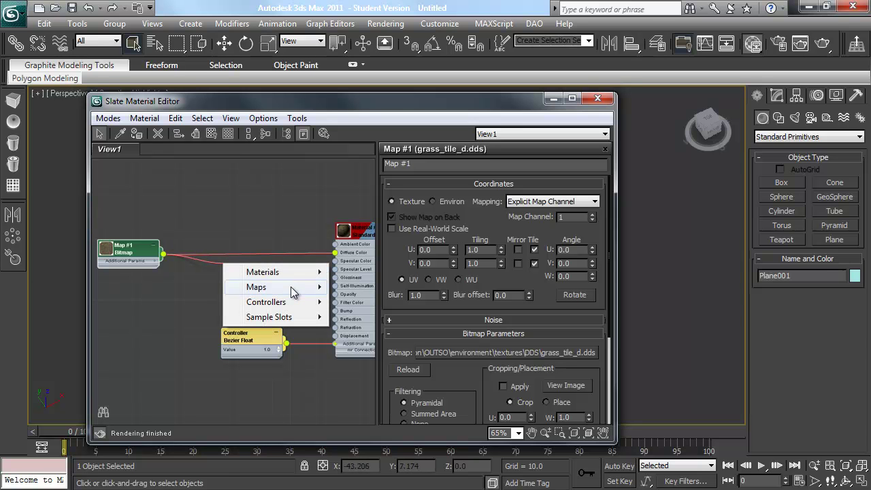
{"action": "mouse_move", "coordinate": [290, 287]}
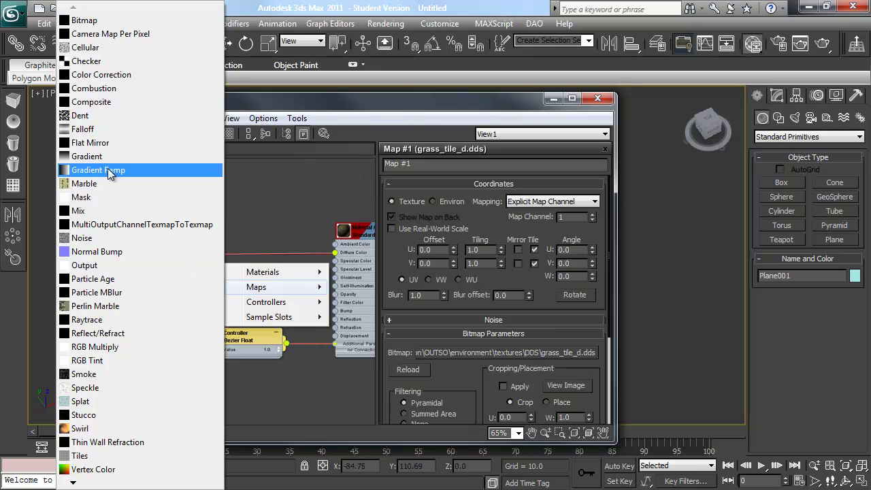
{"action": "left_click", "coordinate": [96, 102]}
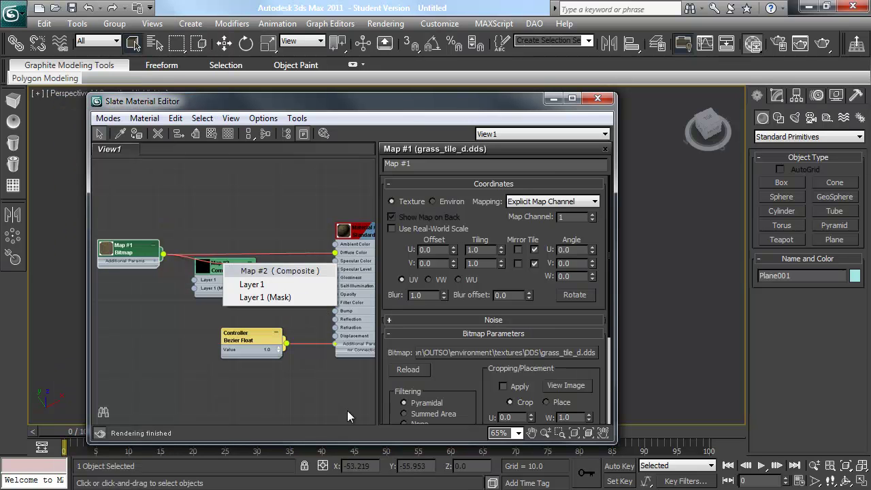
{"action": "left_click", "coordinate": [268, 286]}
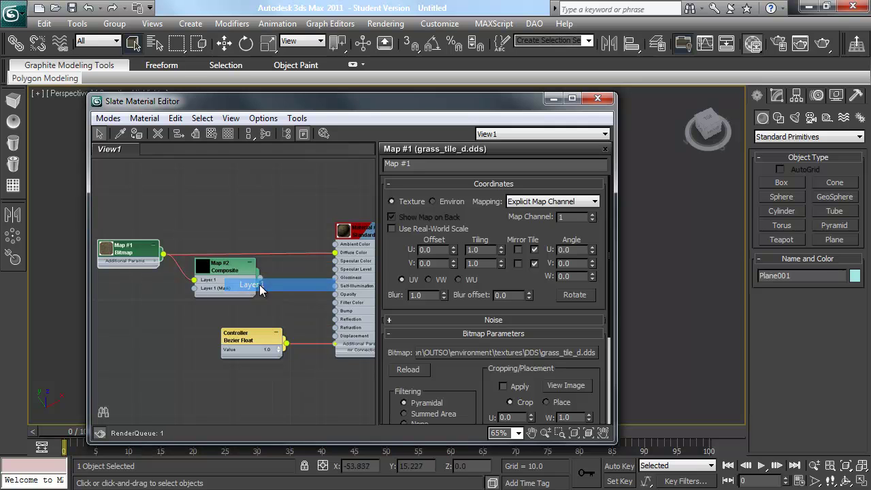
- Connect the Composite map to the material's Diffuse Color and space out the bitmap and Composite nodes to leave room between them
{"action": "left_click_drag", "start_coordinate": [235, 271], "coordinate": [238, 271]}
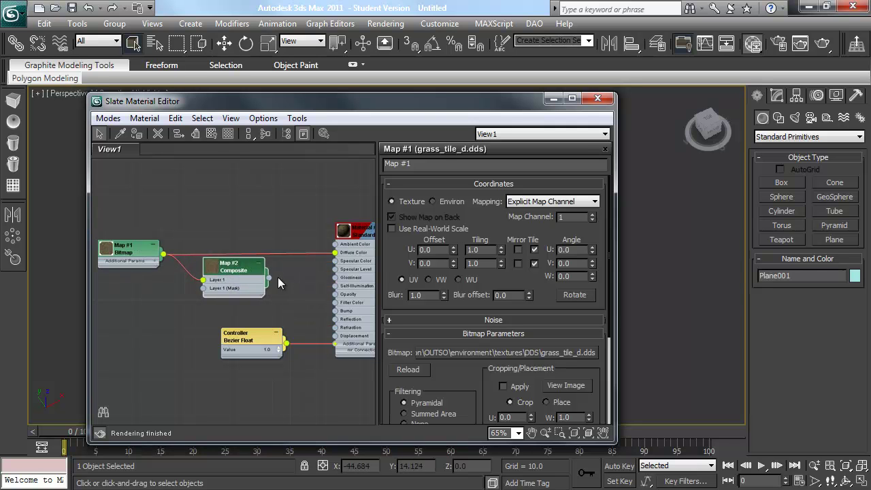
{"action": "left_click_drag", "start_coordinate": [269, 278], "coordinate": [334, 253]}
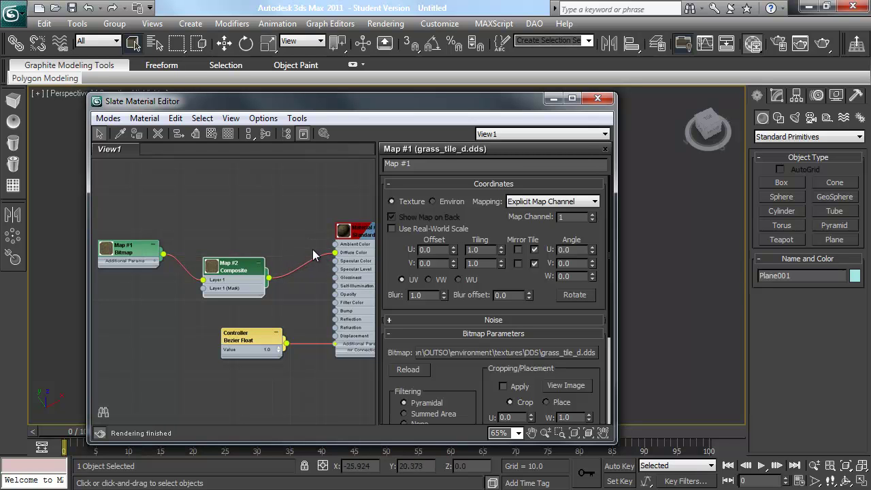
{"action": "left_click_drag", "start_coordinate": [237, 271], "coordinate": [245, 244]}
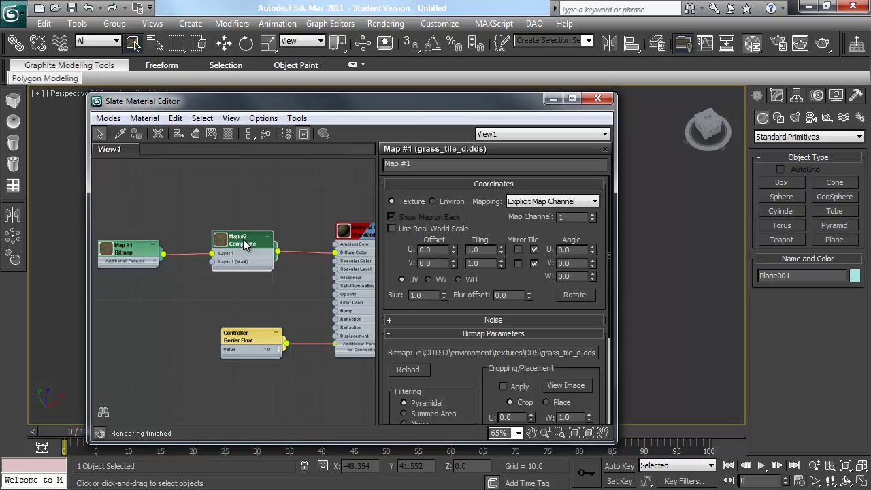
{"action": "middle_click_drag", "start_coordinate": [188, 233], "coordinate": [222, 230]}
{"action": "left_click_drag", "start_coordinate": [171, 245], "coordinate": [109, 250]}
{"action": "left_click_drag", "start_coordinate": [289, 242], "coordinate": [306, 242]}
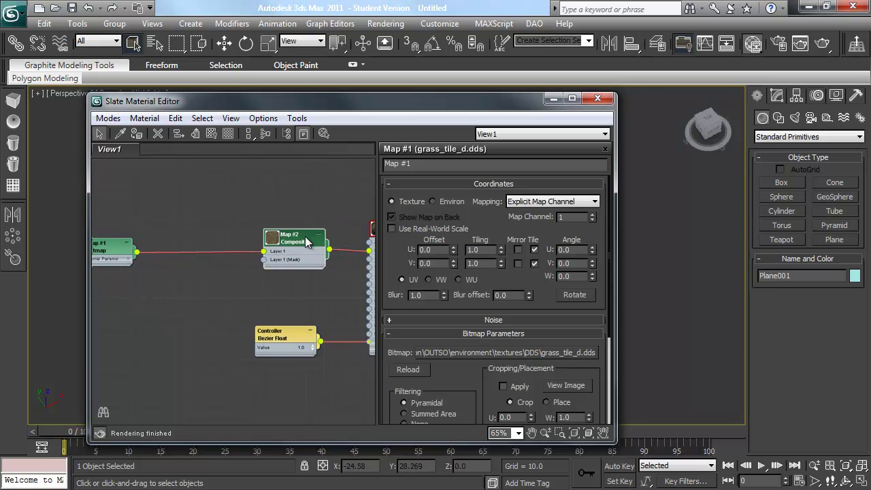
- Add a second layer to the Composite map and shift the grass bitmap node slightly lower
{"action": "double_click", "coordinate": [293, 240]}
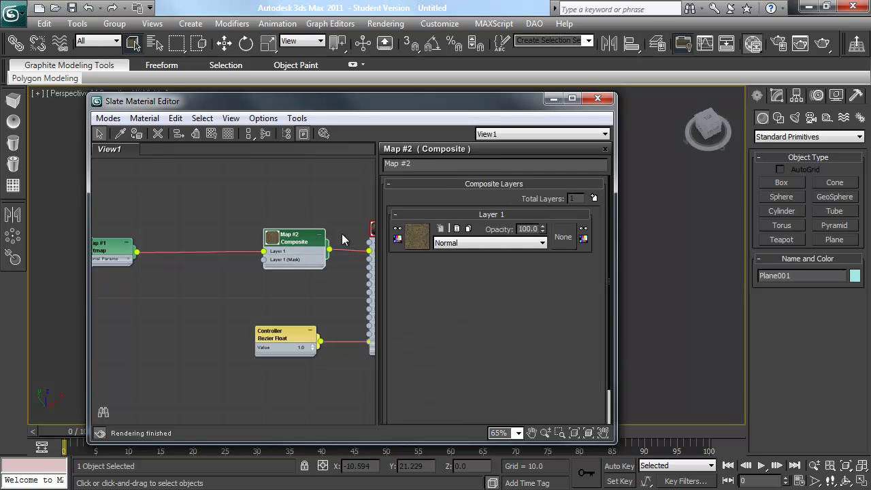
{"action": "left_click", "coordinate": [595, 198]}
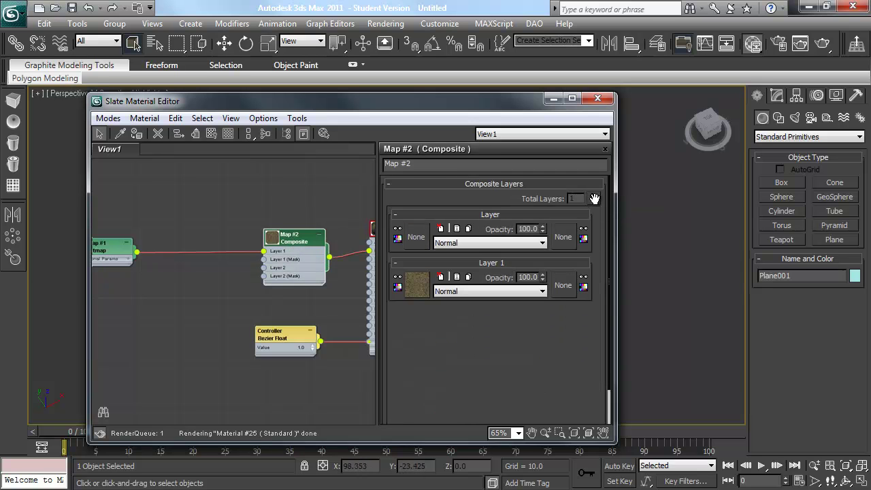
{"action": "middle_click_drag", "start_coordinate": [193, 262], "coordinate": [201, 258]}
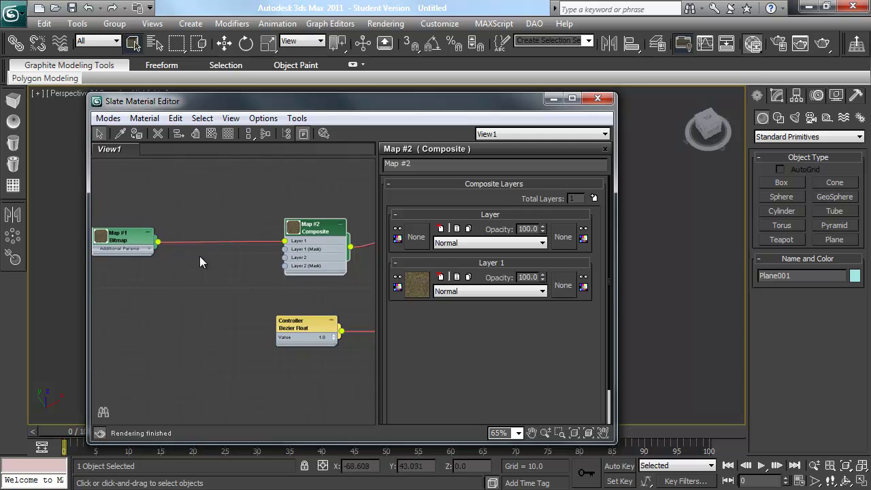
{"action": "left_click_drag", "start_coordinate": [124, 238], "coordinate": [125, 246]}
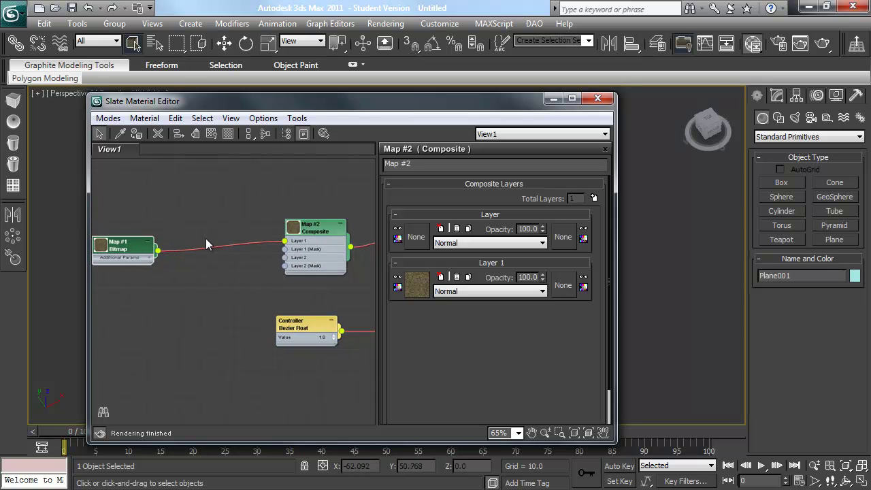
- Create a Color Correction map from the grass bitmap and wire its output into the Composite's Layer 1
{"action": "left_click_drag", "start_coordinate": [188, 232], "coordinate": [195, 231]}
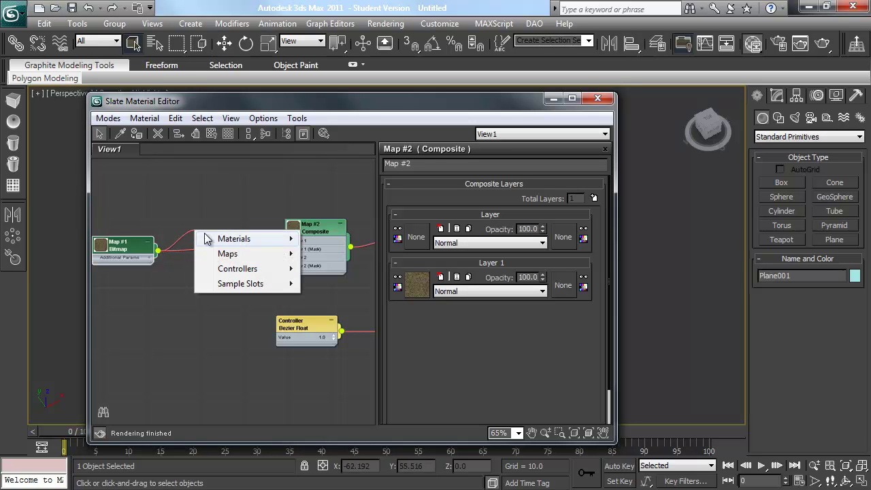
{"action": "mouse_move", "coordinate": [227, 256]}
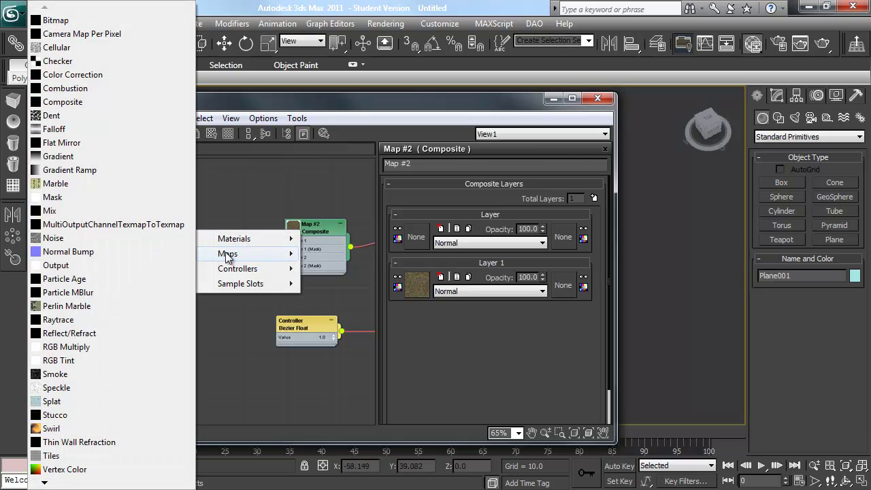
{"action": "left_click", "coordinate": [72, 74]}
{"action": "left_click_drag", "start_coordinate": [207, 231], "coordinate": [284, 241]}
- Create a second Color Correction map from the grass bitmap, wire it into the Composite's Layer 2 and space the two correction nodes apart
{"action": "left_click_drag", "start_coordinate": [158, 251], "coordinate": [189, 280]}
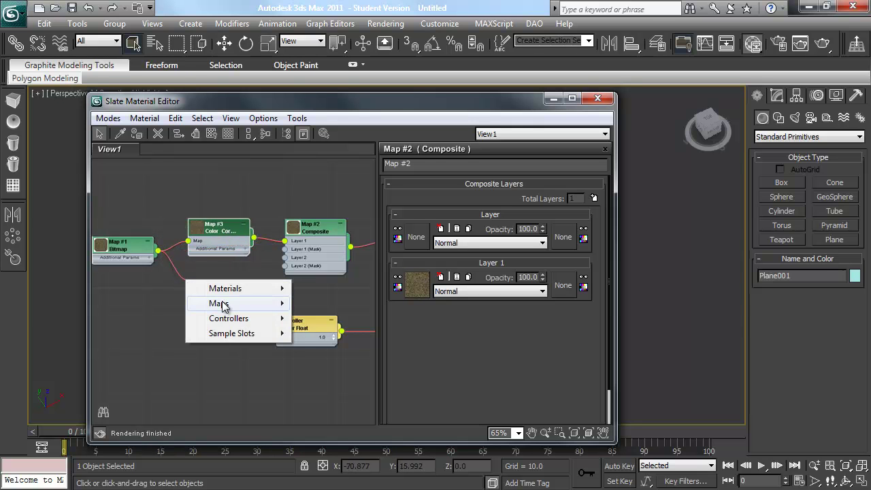
{"action": "mouse_move", "coordinate": [220, 304]}
{"action": "left_click", "coordinate": [87, 72]}
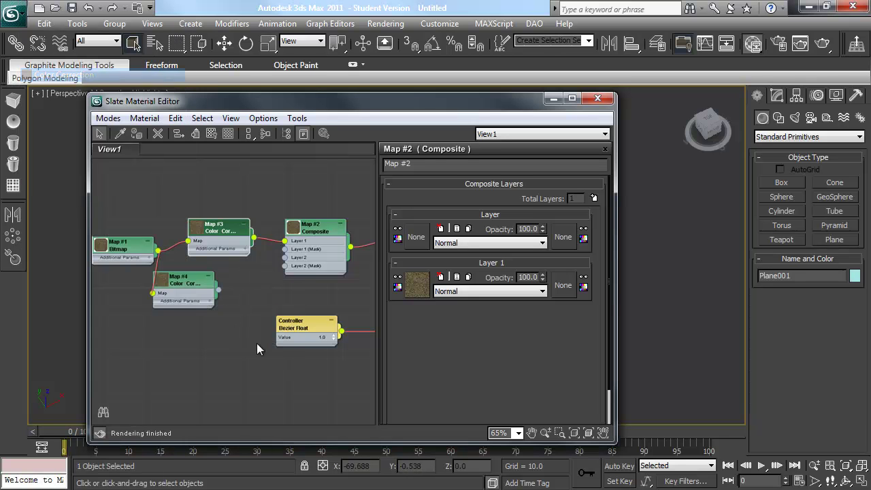
{"action": "left_click_drag", "start_coordinate": [190, 278], "coordinate": [284, 257]}
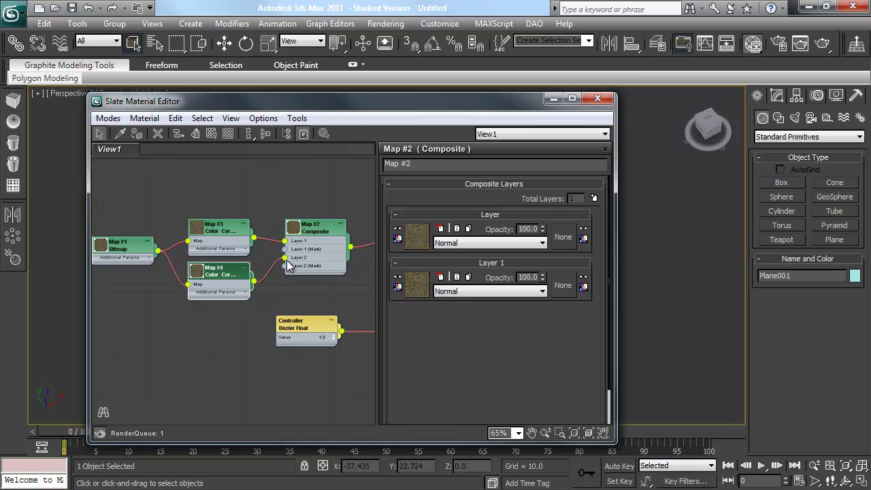
{"action": "left_click_drag", "start_coordinate": [228, 232], "coordinate": [227, 223]}
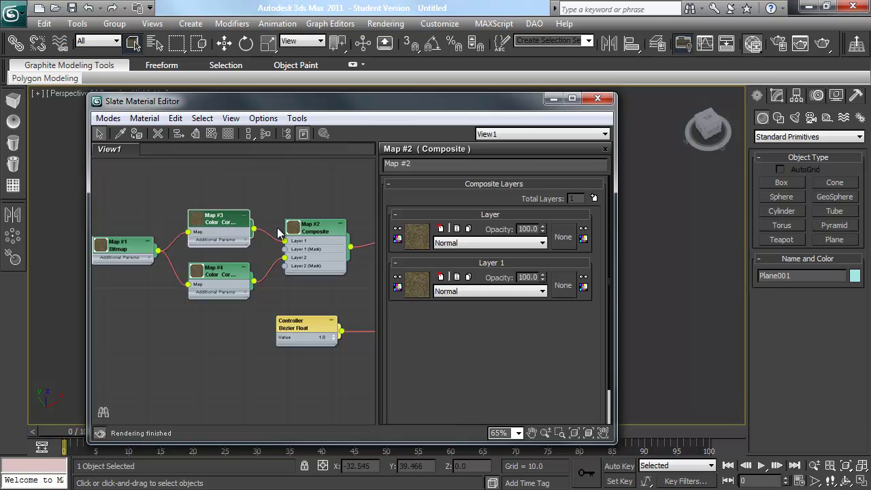
- Open a preview window for the Composite map, maximize the Slate Material Editor and place the preview clear of the node network
{"action": "left_click", "coordinate": [316, 232]}
{"action": "right_click", "coordinate": [316, 229]}
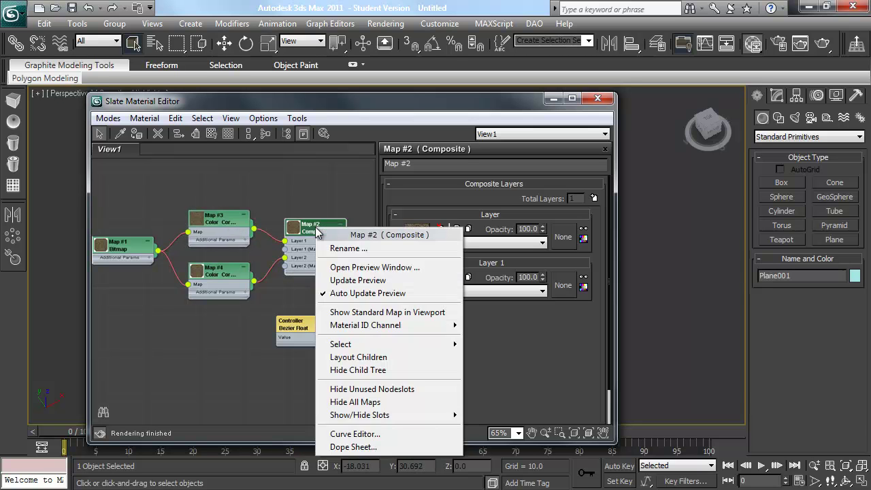
{"action": "left_click", "coordinate": [357, 269]}
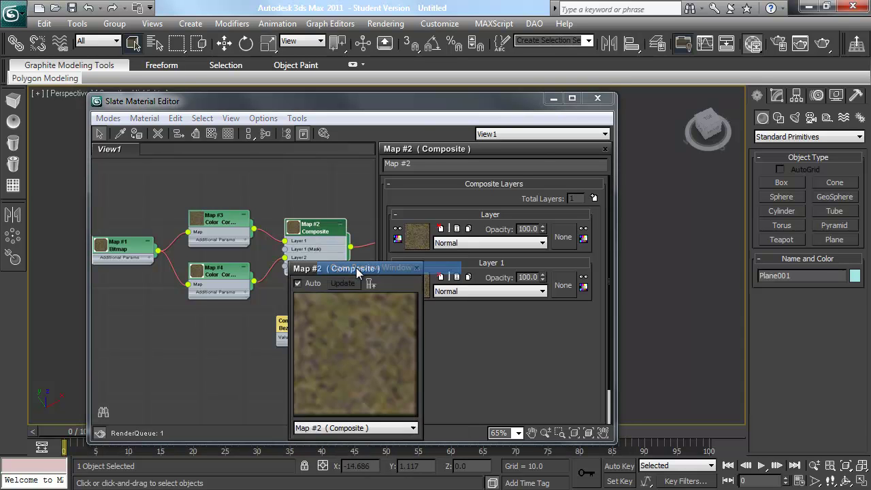
{"action": "left_click_drag", "start_coordinate": [355, 269], "coordinate": [394, 216]}
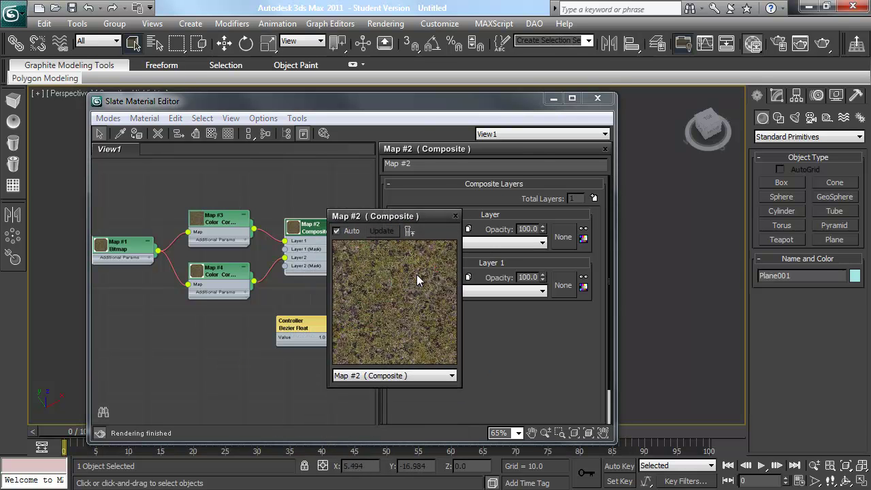
{"action": "left_click", "coordinate": [574, 99]}
{"action": "left_click_drag", "start_coordinate": [444, 208], "coordinate": [544, 102]}
{"action": "middle_click_drag", "start_coordinate": [370, 249], "coordinate": [368, 288]}
{"action": "scroll", "coordinate": [399, 271], "scroll_direction": "down", "scroll_amount": 1}
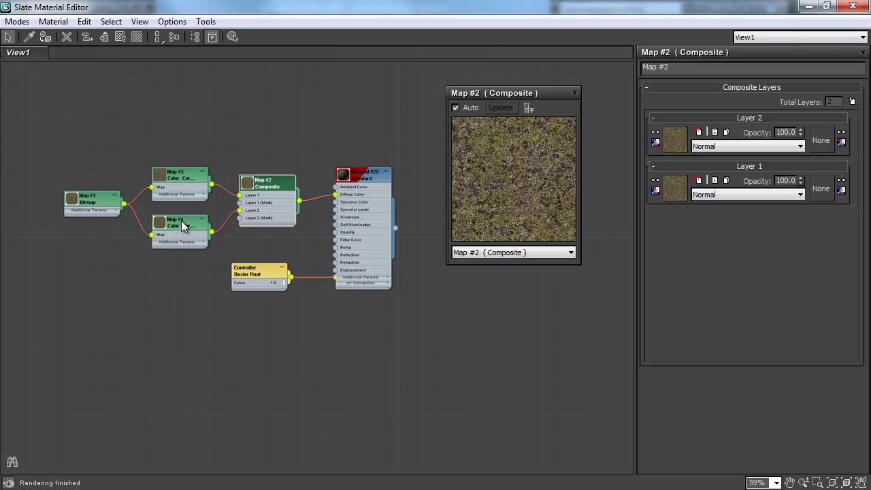
- Replace the Composite preview with preview windows for both Color Correction maps, stacked beside the node network
{"action": "right_click", "coordinate": [176, 179]}
{"action": "left_click", "coordinate": [229, 213]}
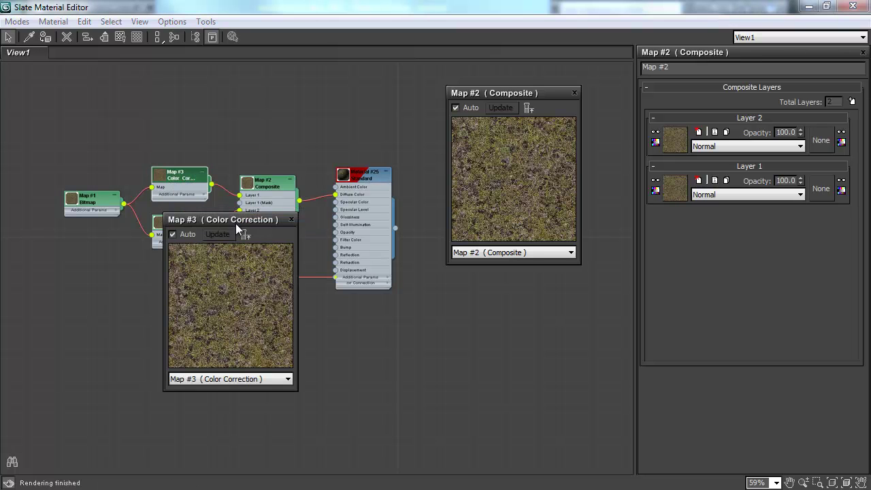
{"action": "left_click_drag", "start_coordinate": [255, 221], "coordinate": [543, 84]}
{"action": "left_click", "coordinate": [574, 93]}
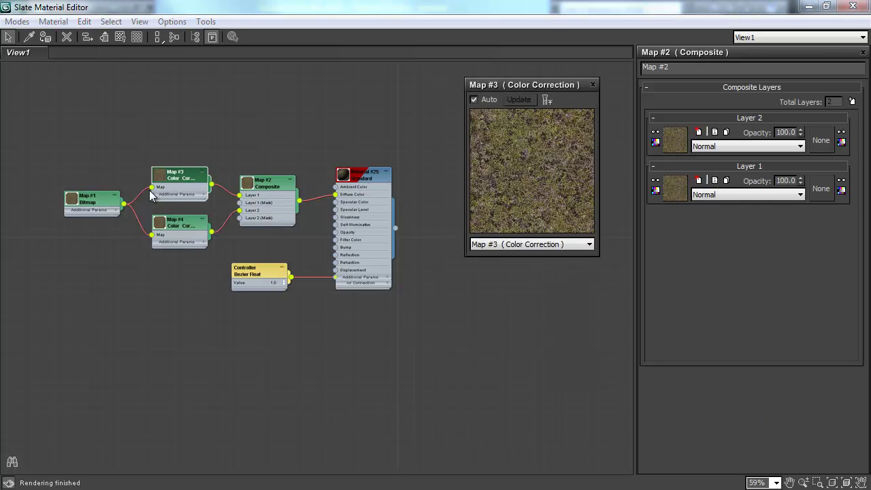
{"action": "right_click", "coordinate": [190, 228]}
{"action": "left_click", "coordinate": [226, 269]}
{"action": "left_click_drag", "start_coordinate": [224, 266], "coordinate": [519, 281]}
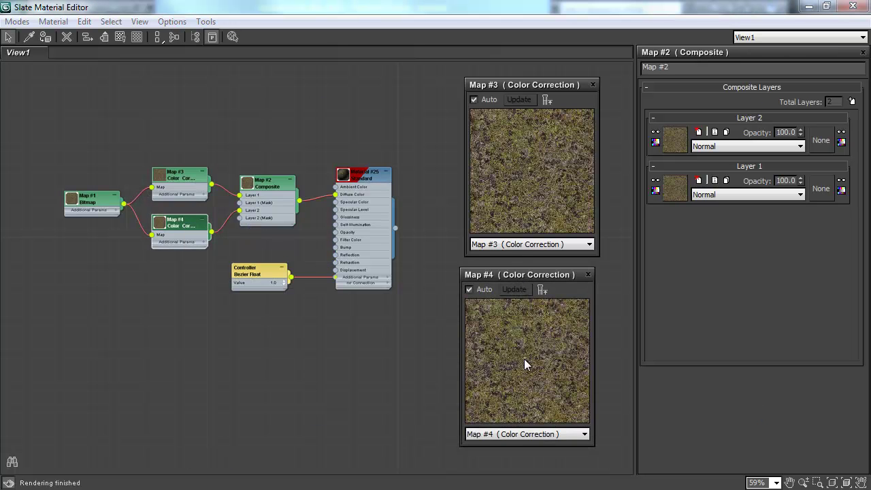
- Make the Layer 1 Color Correction greener with a Hue Shift of 19.734 and a Saturation of 6.977
{"action": "double_click", "coordinate": [179, 179]}
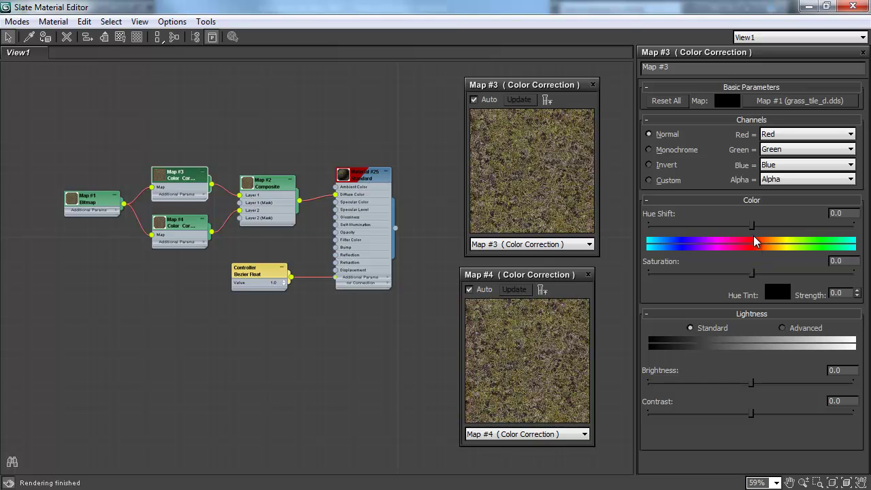
{"action": "mouse_move", "coordinate": [757, 226]}
{"action": "left_mouse_down"}
{"action": "mouse_move", "coordinate": [773, 226]}
{"action": "mouse_move", "coordinate": [762, 226]}
{"action": "left_mouse_up"}
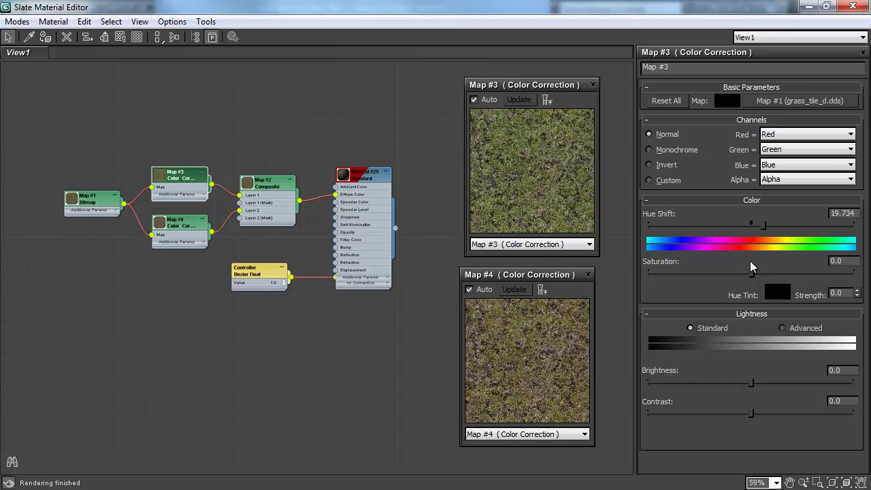
{"action": "left_click_drag", "start_coordinate": [752, 271], "coordinate": [760, 272]}
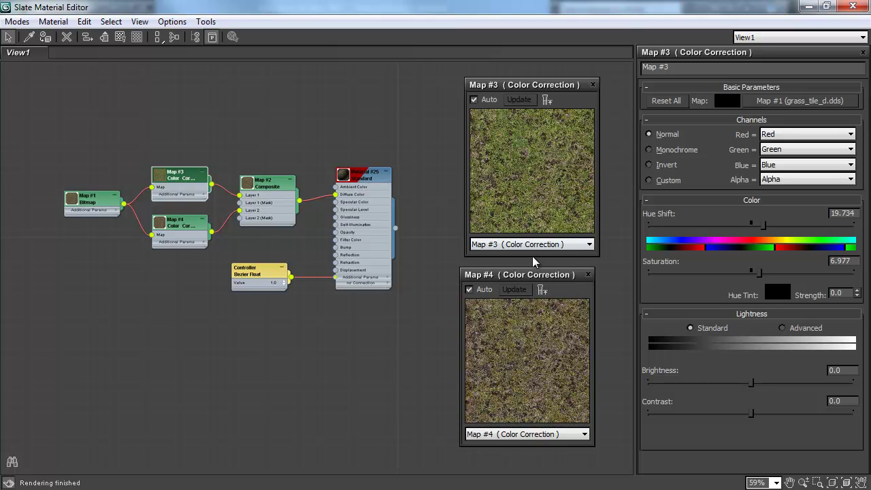
- Make the Layer 2 Color Correction browner with a Hue Shift of -8.97 and a Saturation of -4.983
{"action": "left_click", "coordinate": [183, 227]}
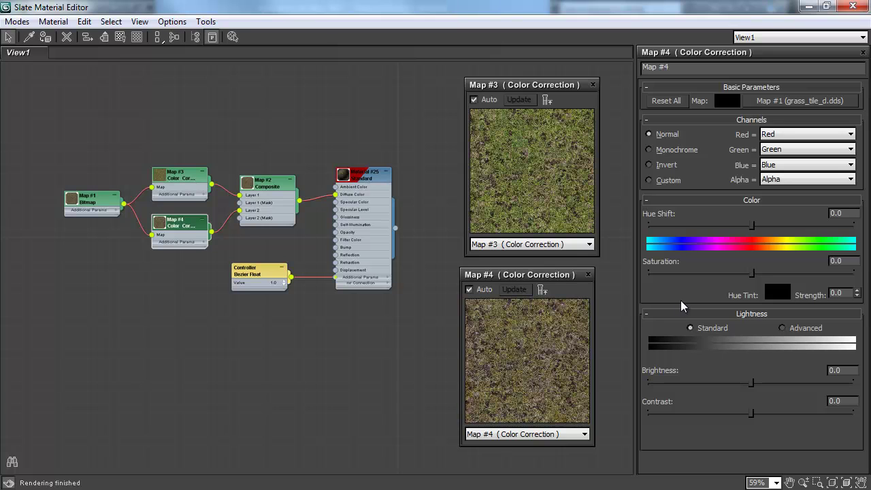
{"action": "left_click", "coordinate": [749, 225]}
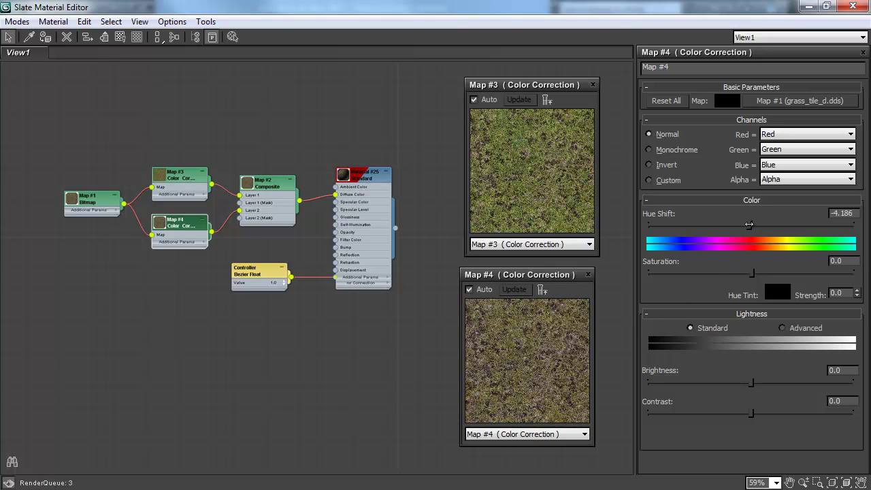
{"action": "left_click_drag", "start_coordinate": [749, 225], "coordinate": [747, 225]}
{"action": "left_click", "coordinate": [747, 271]}
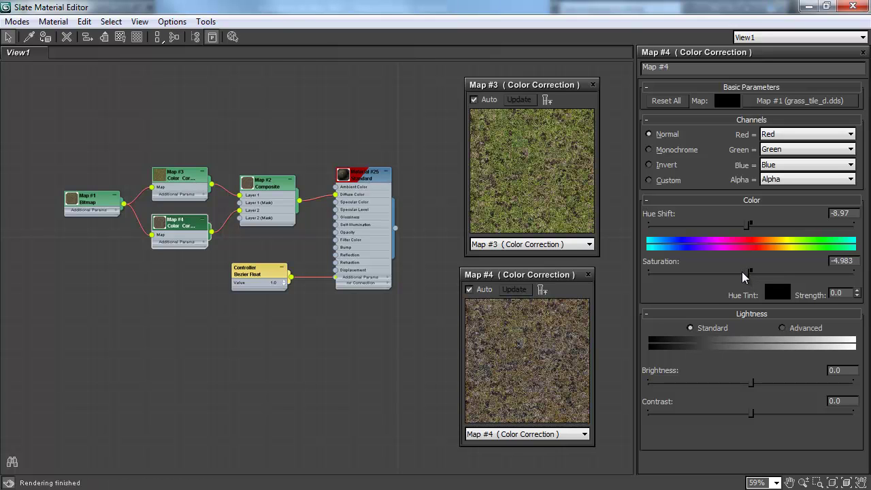
- Darken the Layer 2 Color Correction with a Brightness of -6.312 and a Contrast of -4.983
{"action": "left_click", "coordinate": [747, 382]}
{"action": "left_click", "coordinate": [741, 382]}
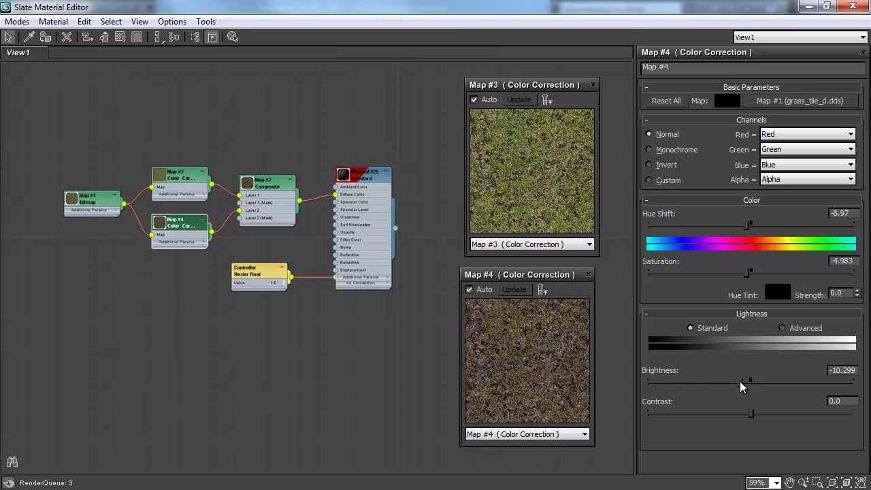
{"action": "left_click", "coordinate": [745, 414]}
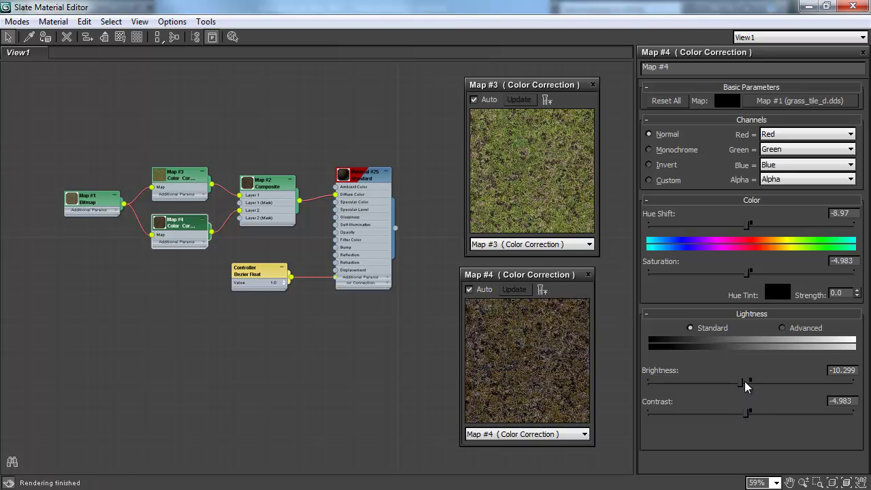
{"action": "left_click", "coordinate": [743, 382]}
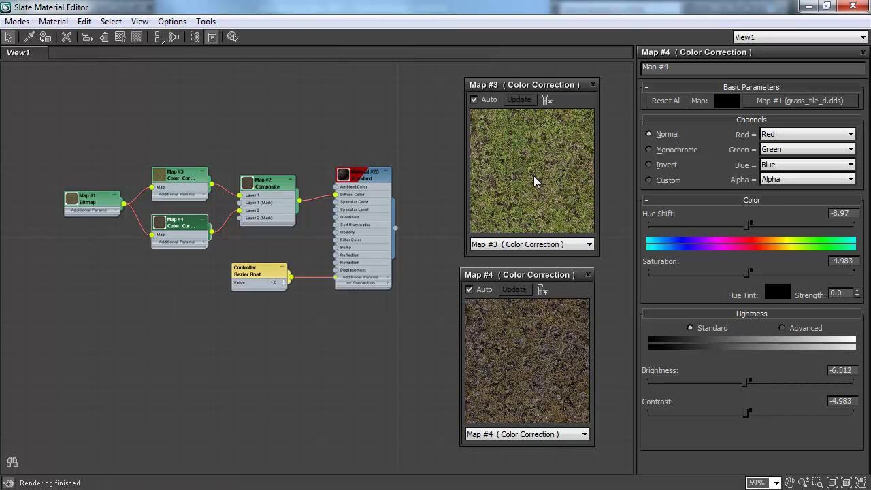
- Open a preview window for the Composite map alongside the two Color Correction previews
{"action": "right_click", "coordinate": [277, 186]}
{"action": "left_click", "coordinate": [353, 226]}
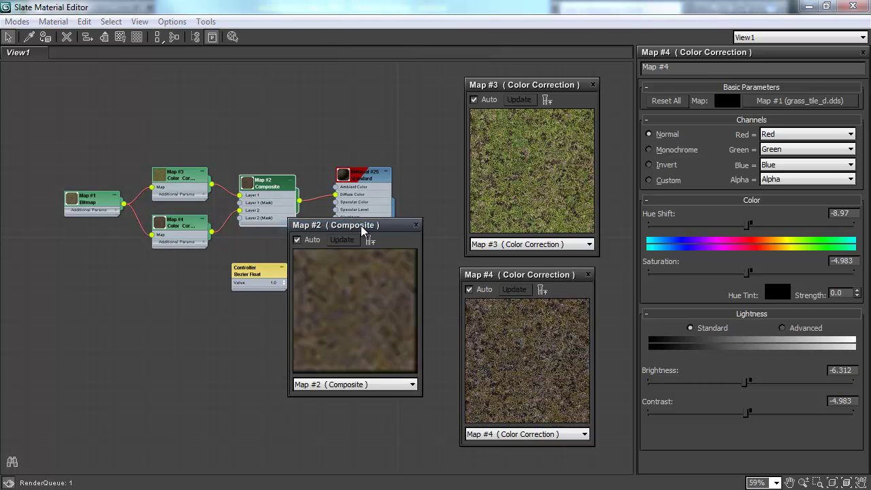
- Close both Color Correction previews and move the Composite preview clear of the node graph
{"action": "left_click", "coordinate": [588, 277]}
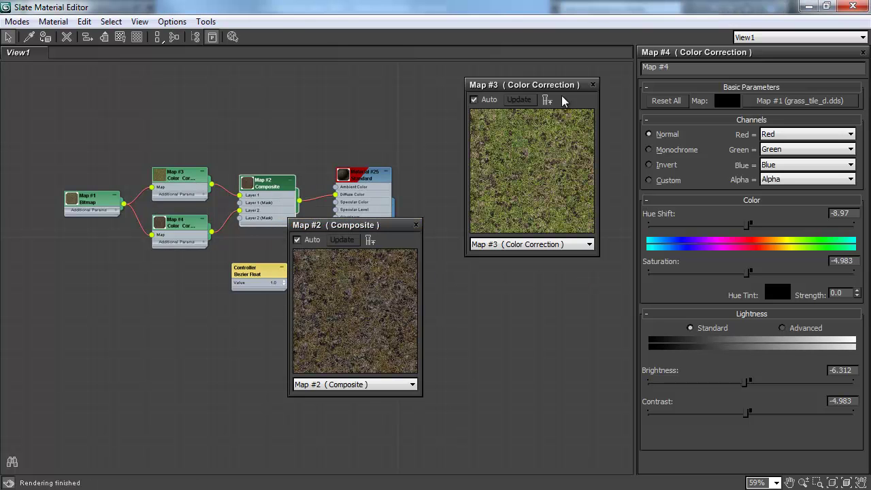
{"action": "left_click", "coordinate": [593, 84]}
{"action": "left_click_drag", "start_coordinate": [371, 225], "coordinate": [523, 152]}
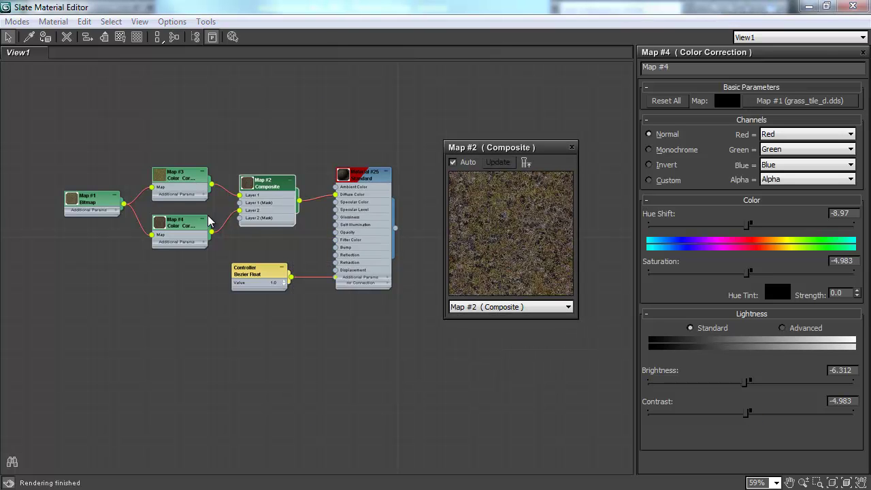
- Open the Composite map's parameters and look through the blend modes available for Layer 1, keeping Normal
{"action": "double_click", "coordinate": [266, 187]}
{"action": "left_click", "coordinate": [750, 194]}
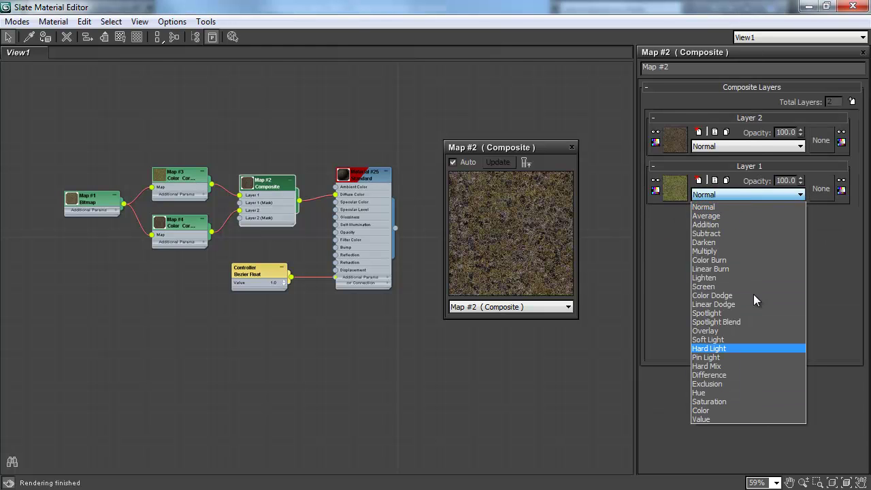
{"action": "left_click", "coordinate": [723, 193]}
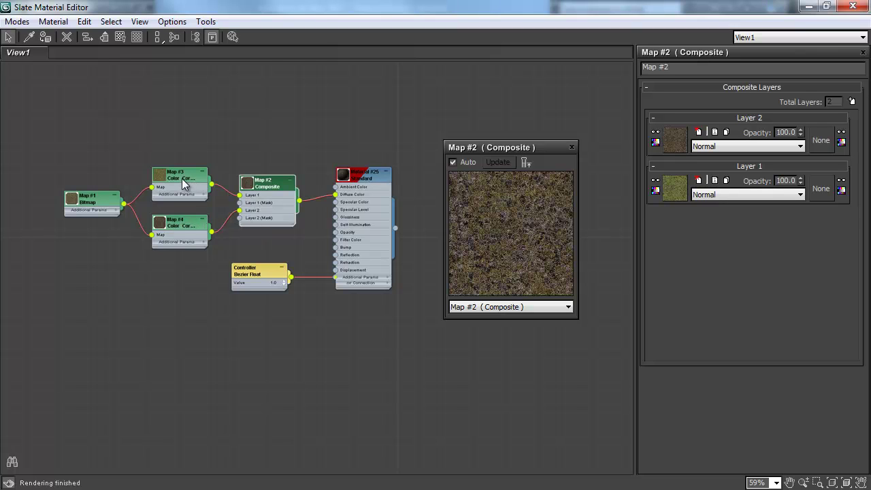
- Add a Noise map below the Color Correction nodes and connect it to the Composite map's Layer 2 (Mask) input
{"action": "left_click", "coordinate": [106, 268]}
{"action": "right_click", "coordinate": [100, 274]}
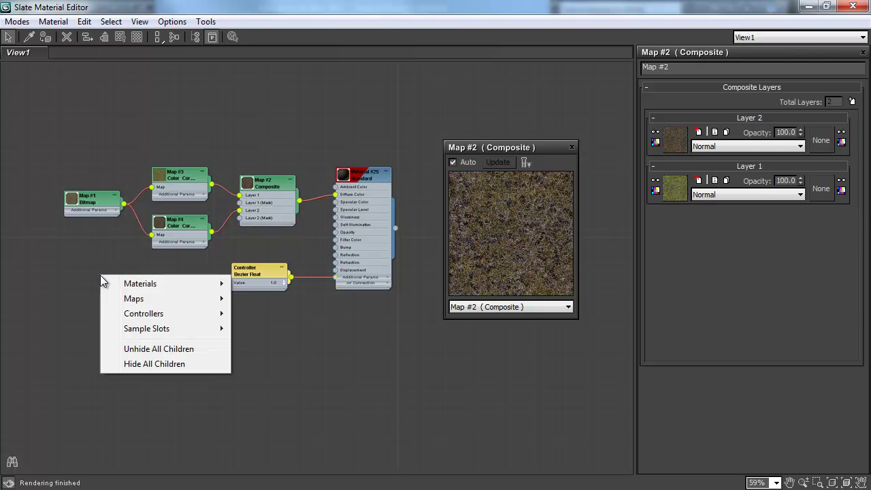
{"action": "mouse_move", "coordinate": [125, 300]}
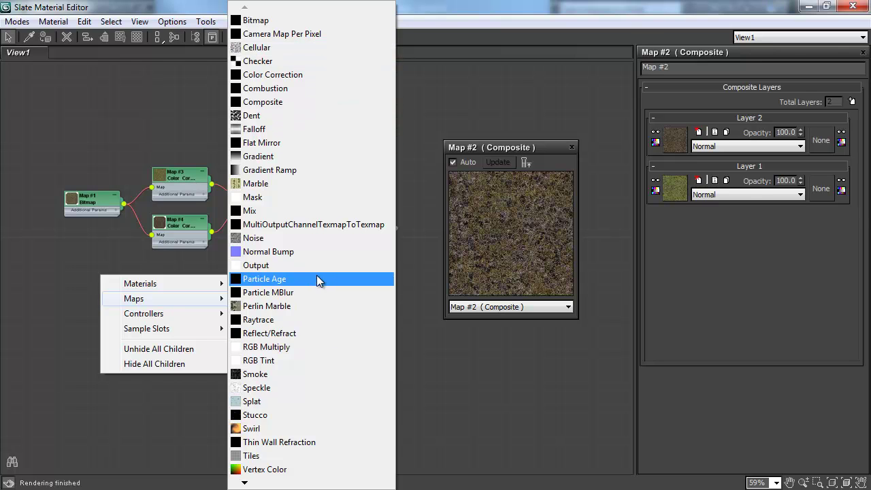
{"action": "left_click", "coordinate": [307, 238]}
{"action": "left_click_drag", "start_coordinate": [98, 273], "coordinate": [176, 274]}
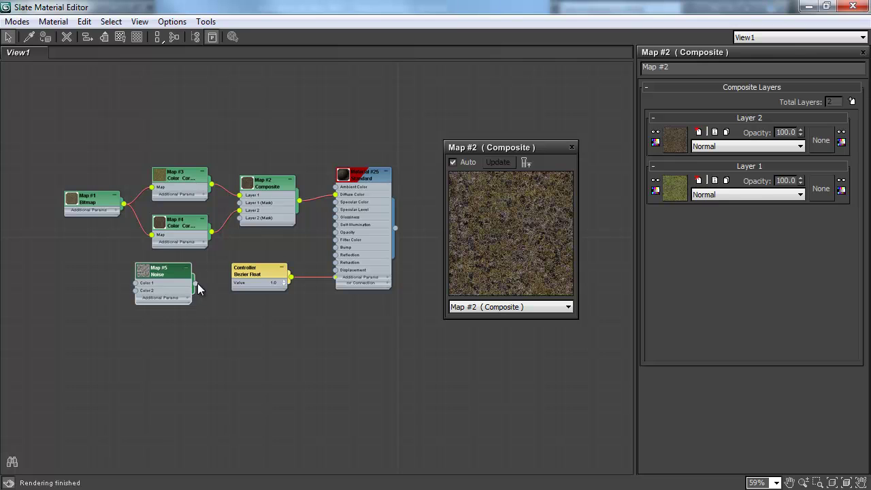
{"action": "left_click_drag", "start_coordinate": [196, 284], "coordinate": [239, 218]}
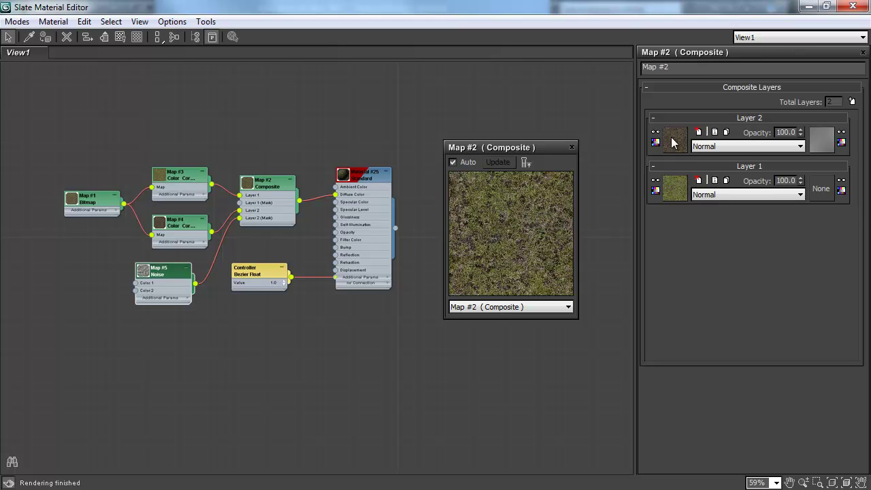
- Open a preview window for the Noise map and arrange it below the Composite preview
{"action": "right_click", "coordinate": [167, 267]}
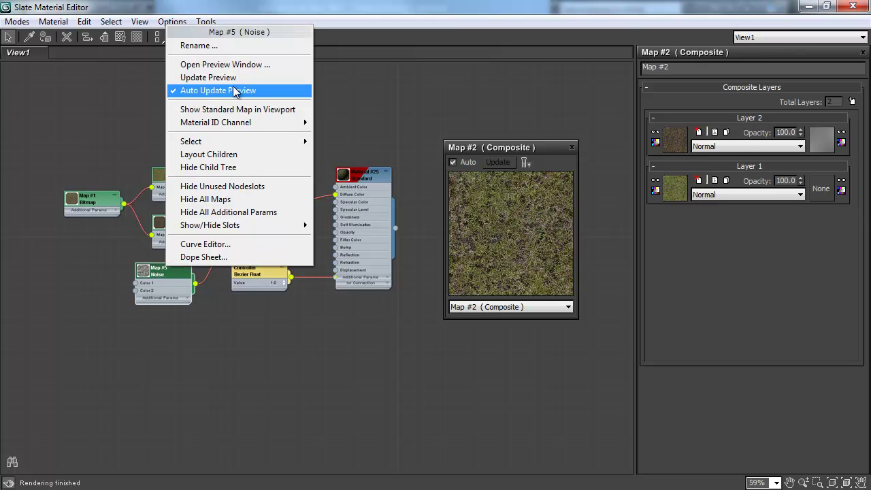
{"action": "left_click", "coordinate": [232, 66]}
{"action": "left_click_drag", "start_coordinate": [500, 147], "coordinate": [532, 75]}
{"action": "left_click_drag", "start_coordinate": [230, 72], "coordinate": [554, 279]}
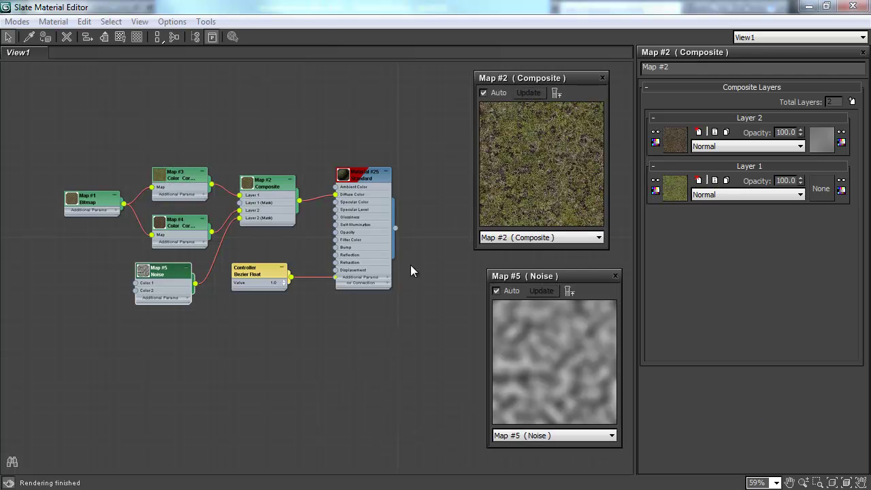
{"action": "scroll", "coordinate": [260, 245], "scroll_direction": "up", "scroll_amount": 3}
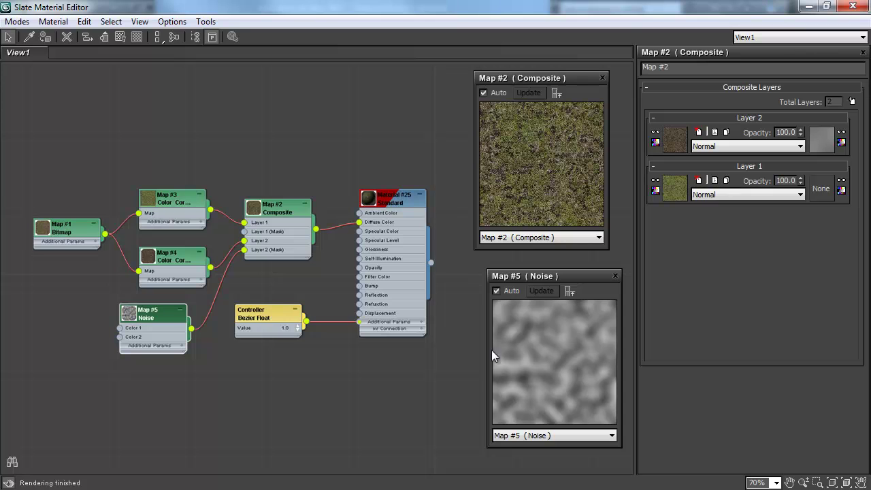
- Sharpen the Noise map's contrast with a Noise Threshold of High 0.7 and Low 0.3
{"action": "double_click", "coordinate": [163, 313]}
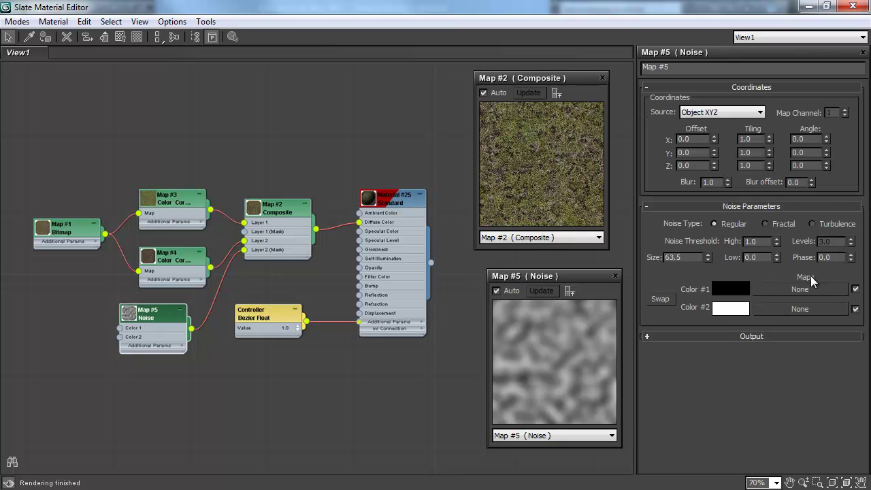
{"action": "left_click", "coordinate": [760, 242]}
{"action": "type", "text": "0.7"}
{"action": "key", "text": "Tab"}
{"action": "left_click_drag", "start_coordinate": [767, 256], "coordinate": [727, 262]}
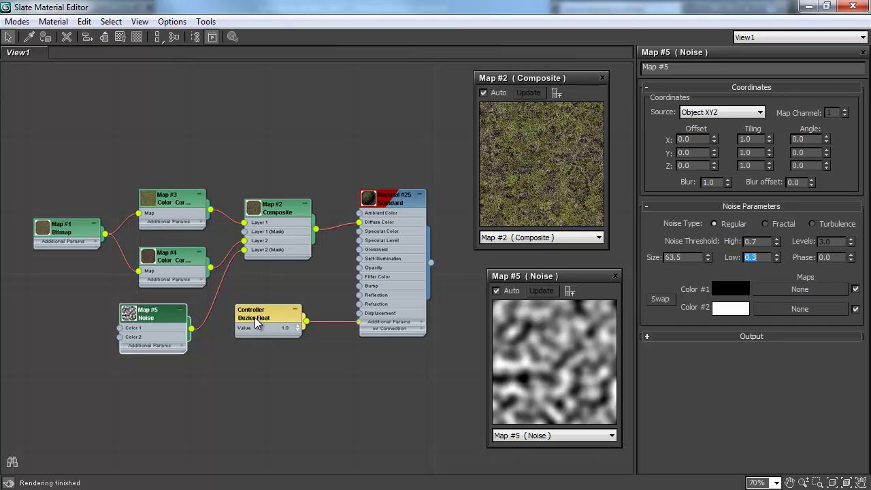
- Set the Noise map's type to Fractal and its Size to 120
{"action": "left_click", "coordinate": [766, 225]}
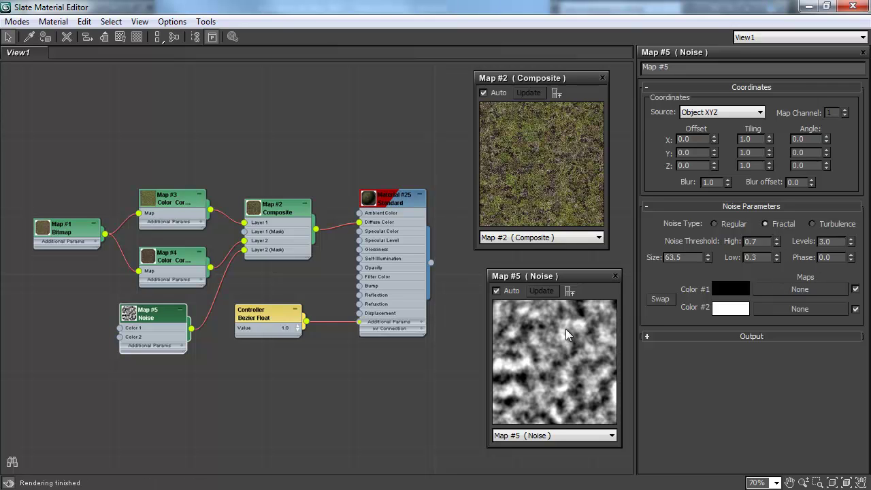
{"action": "left_click_drag", "start_coordinate": [683, 258], "coordinate": [609, 249]}
{"action": "type", "text": "120"}
{"action": "key", "text": "Return"}
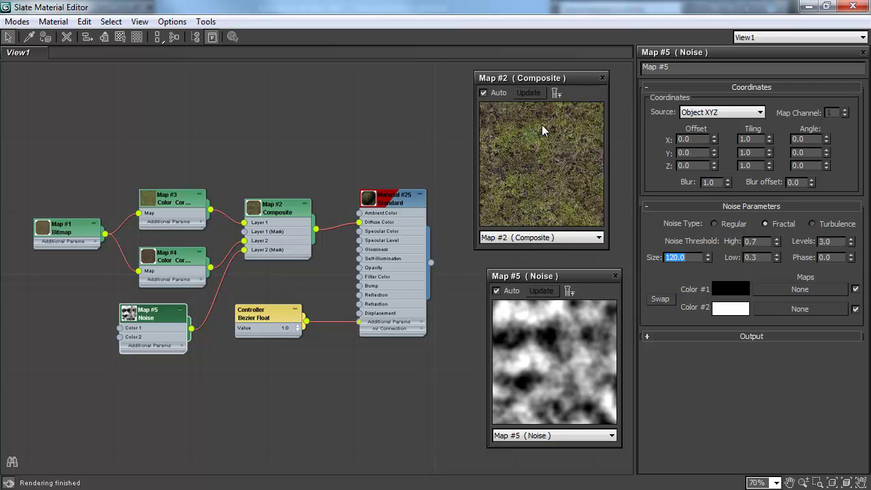
- Set the grass bitmap's U and V Tiling to 4.0
{"action": "double_click", "coordinate": [63, 226]}
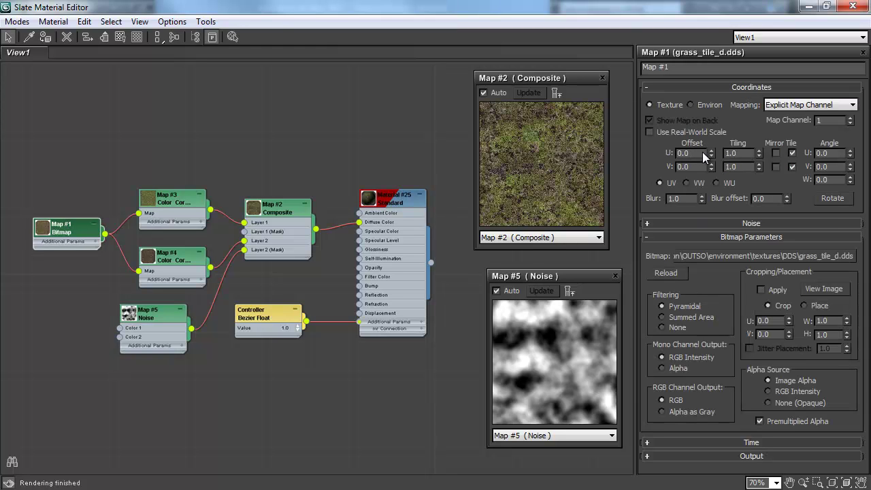
{"action": "double_click", "coordinate": [736, 152]}
{"action": "key", "text": "Tab"}
{"action": "type", "text": "4"}
{"action": "key", "text": "Return"}
{"action": "key", "text": "shift+Tab"}
{"action": "type", "text": "4"}
{"action": "key", "text": "Return"}
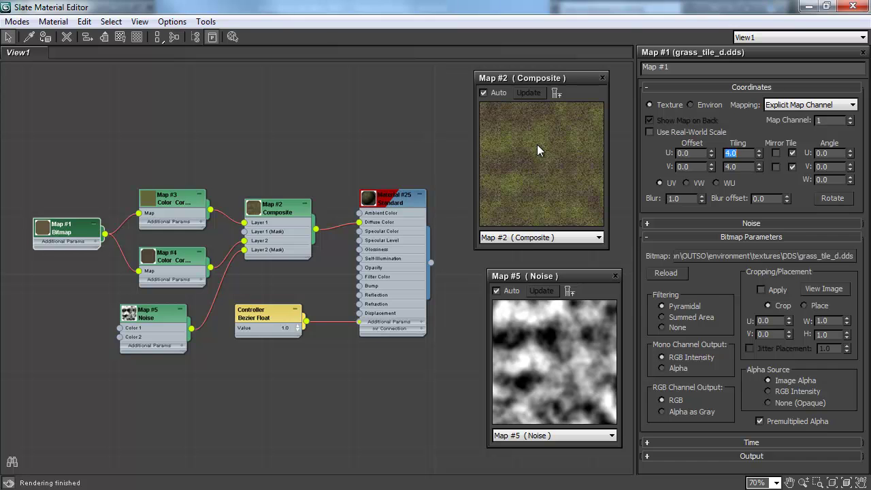
- Enlarge the Composite preview to examine how the tiled grass layers blend, and shrink it to a moderate size
{"action": "left_click_drag", "start_coordinate": [555, 80], "coordinate": [119, 60]}
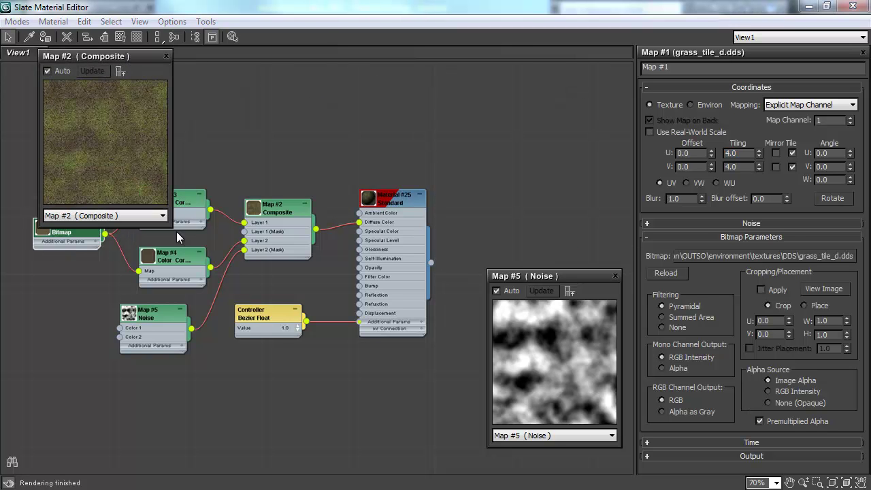
{"action": "left_click_drag", "start_coordinate": [170, 228], "coordinate": [858, 489]}
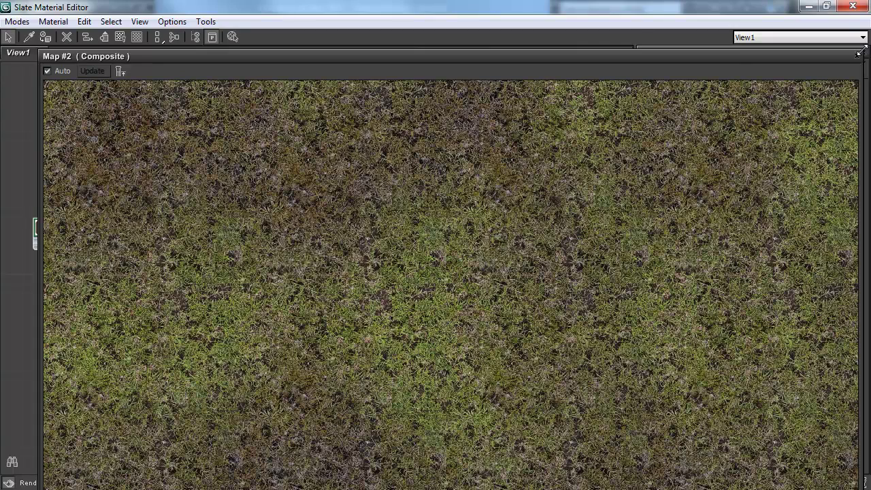
{"action": "left_click_drag", "start_coordinate": [862, 52], "coordinate": [474, 70]}
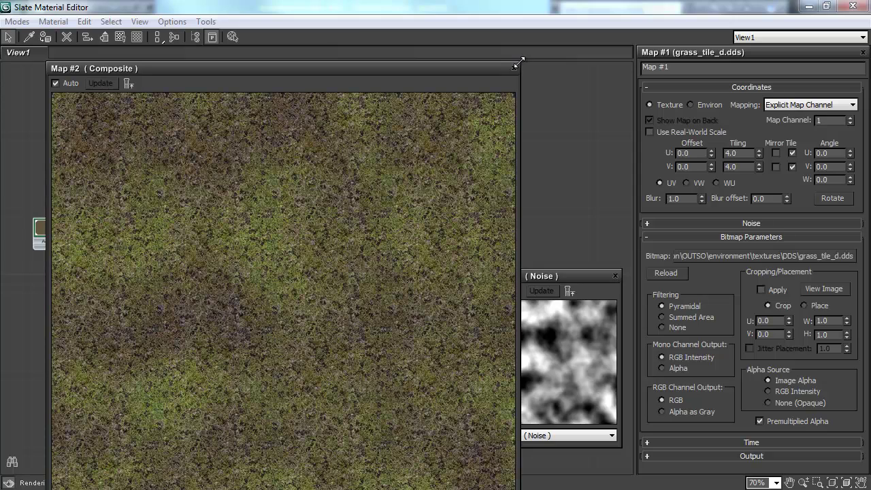
{"action": "left_click_drag", "start_coordinate": [519, 63], "coordinate": [504, 75]}
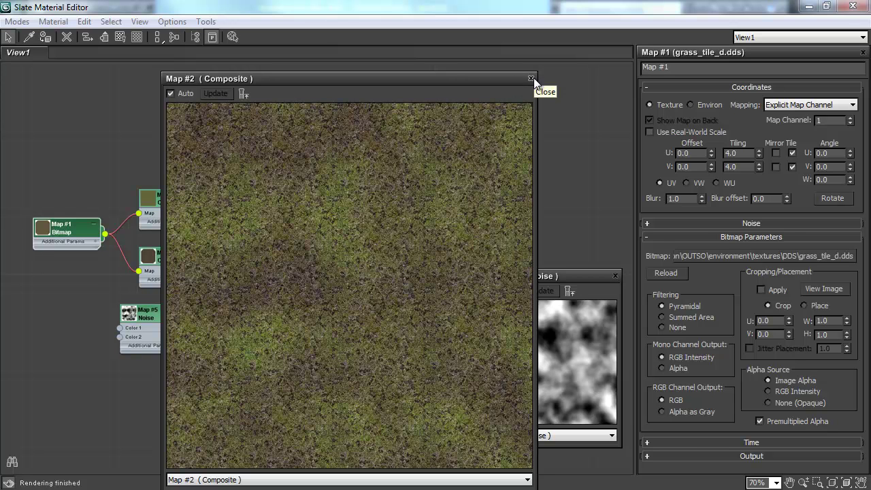
- Close the Composite and Noise previews and bring the whole node graph into view
{"action": "left_click", "coordinate": [532, 79]}
{"action": "middle_click_drag", "start_coordinate": [163, 219], "coordinate": [284, 172]}
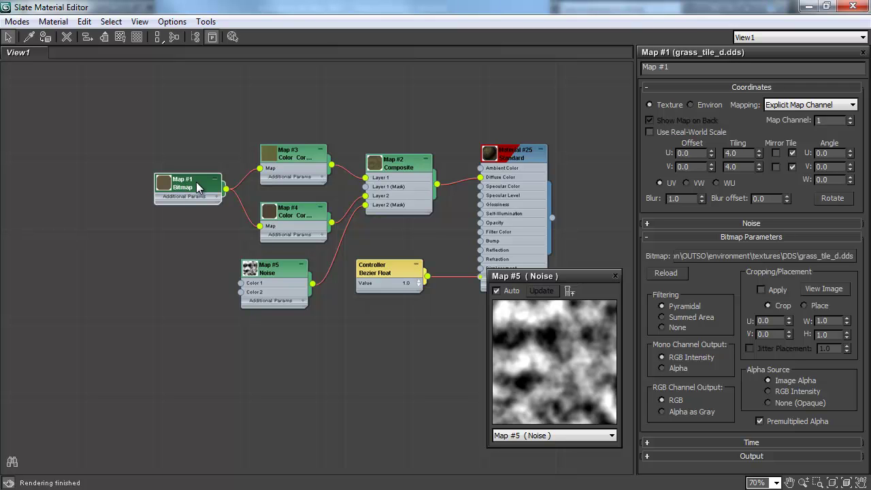
{"action": "left_click", "coordinate": [615, 276]}
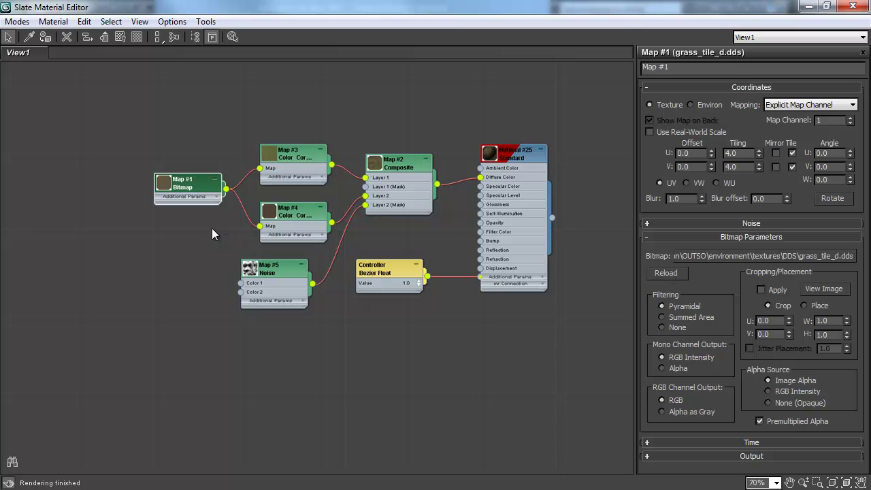
- Reload the grass bitmap and examine its source image in the cropping/placement viewer, closing the viewer when done
{"action": "double_click", "coordinate": [269, 271]}
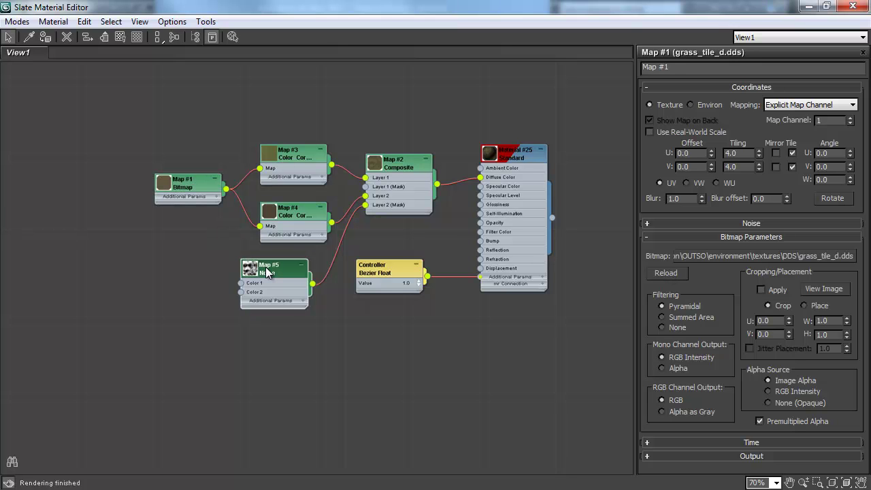
{"action": "double_click", "coordinate": [196, 189]}
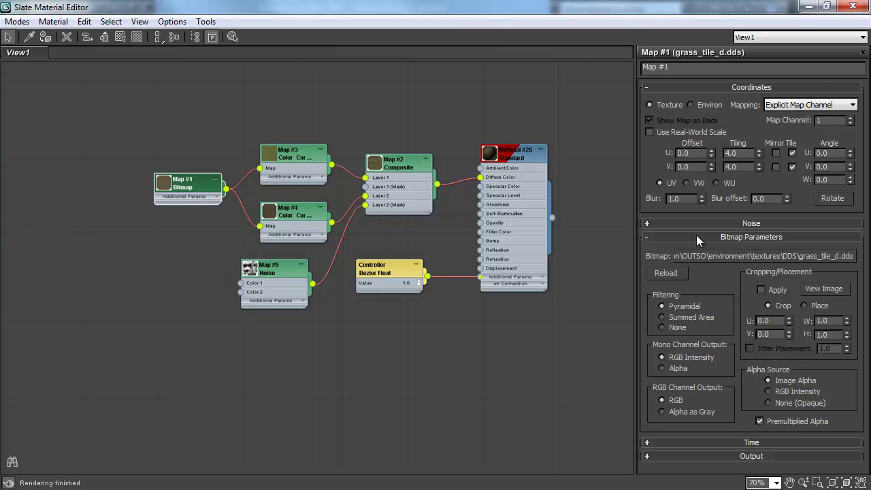
{"action": "left_click", "coordinate": [667, 272]}
{"action": "left_click", "coordinate": [664, 274]}
{"action": "left_click", "coordinate": [819, 290]}
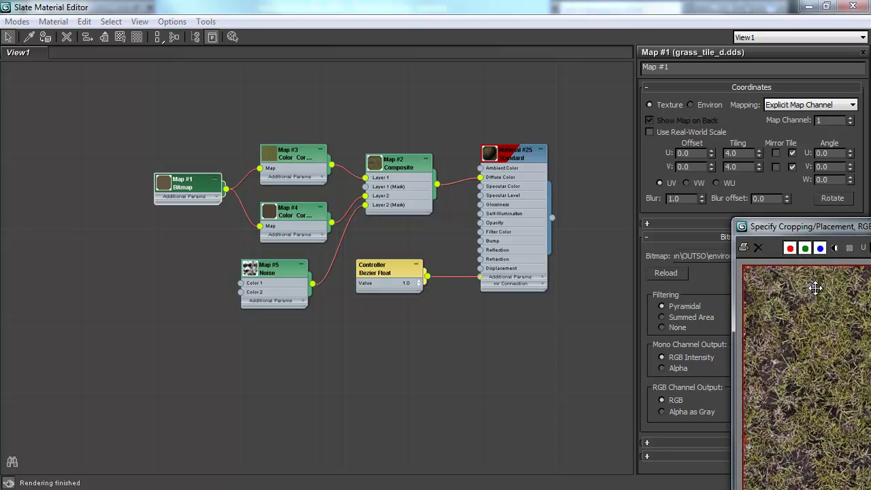
{"action": "left_click_drag", "start_coordinate": [542, 167], "coordinate": [300, 99]}
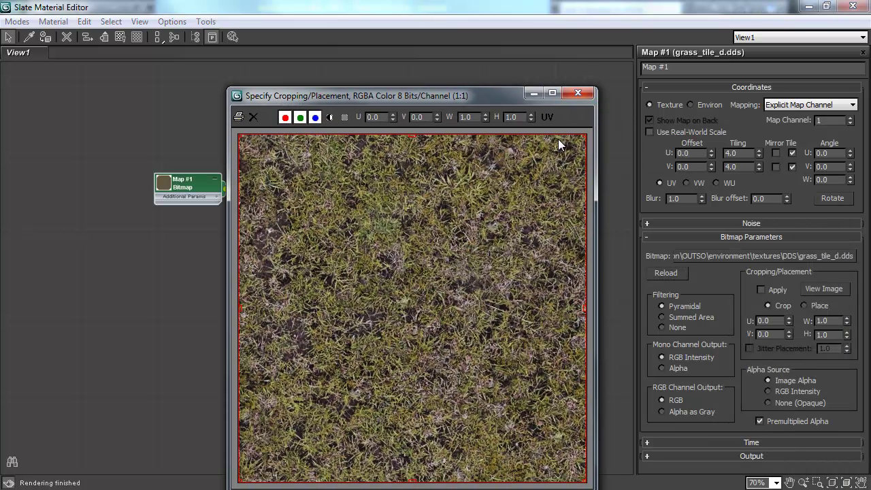
{"action": "left_click", "coordinate": [579, 93]}
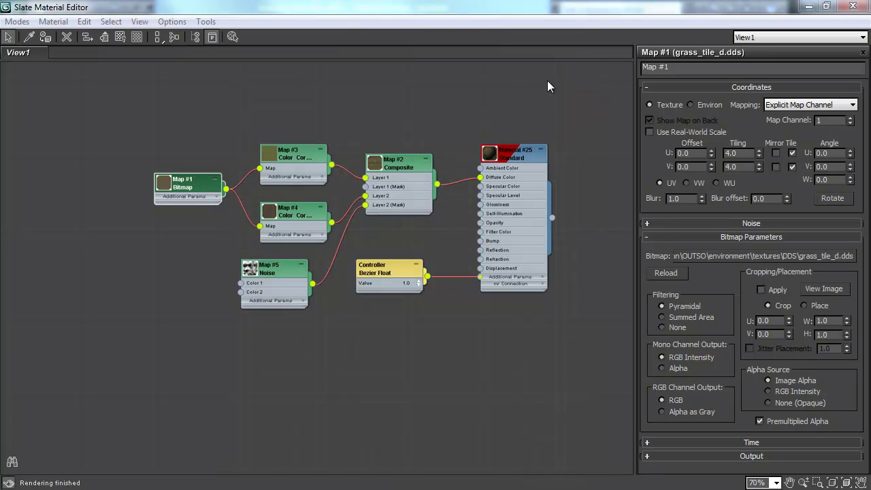
- Examine the Standard material's Maps list, switching the Bump and Diffuse Color maps on and off
{"action": "double_click", "coordinate": [512, 157]}
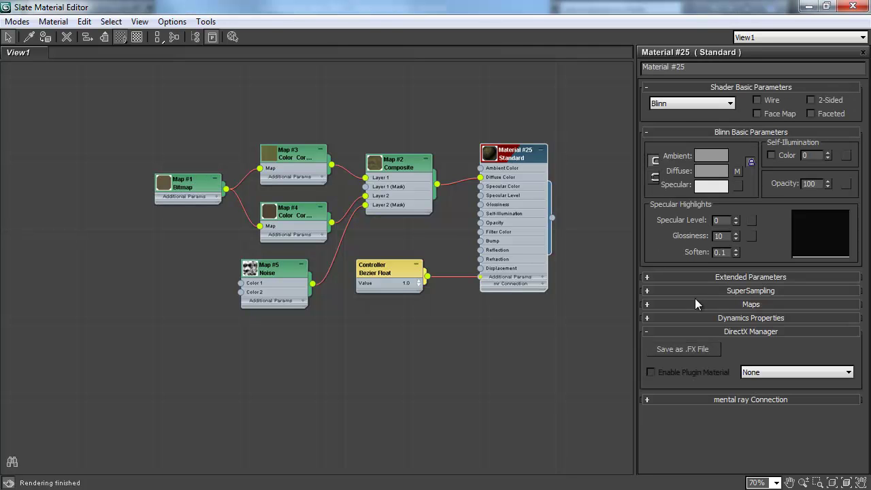
{"action": "left_click", "coordinate": [695, 298]}
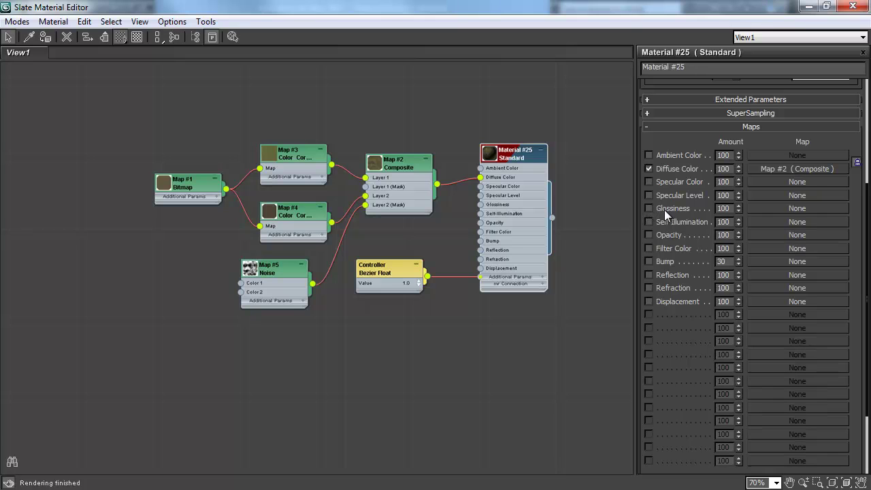
{"action": "left_click", "coordinate": [650, 261]}
{"action": "left_click", "coordinate": [650, 262]}
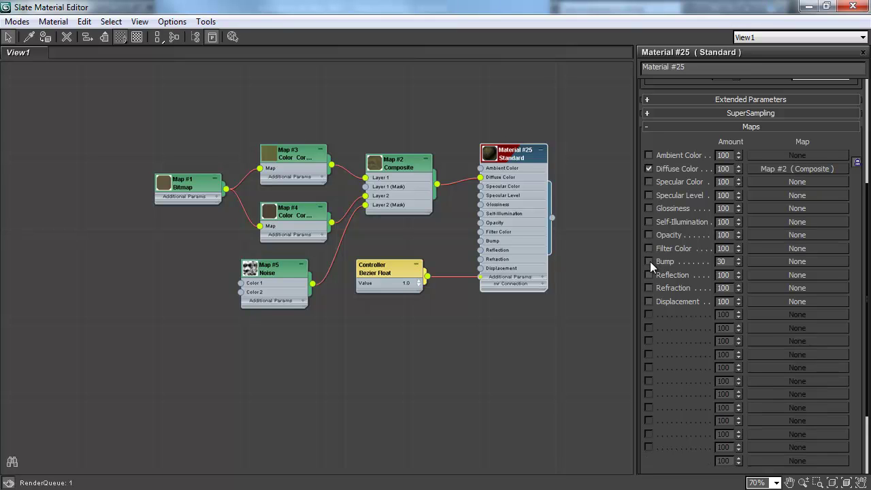
{"action": "left_click", "coordinate": [650, 182]}
{"action": "left_click", "coordinate": [649, 169]}
{"action": "left_click", "coordinate": [647, 170]}
- Set the grass bitmap's Alpha Source to None (Opaque)
{"action": "double_click", "coordinate": [405, 168]}
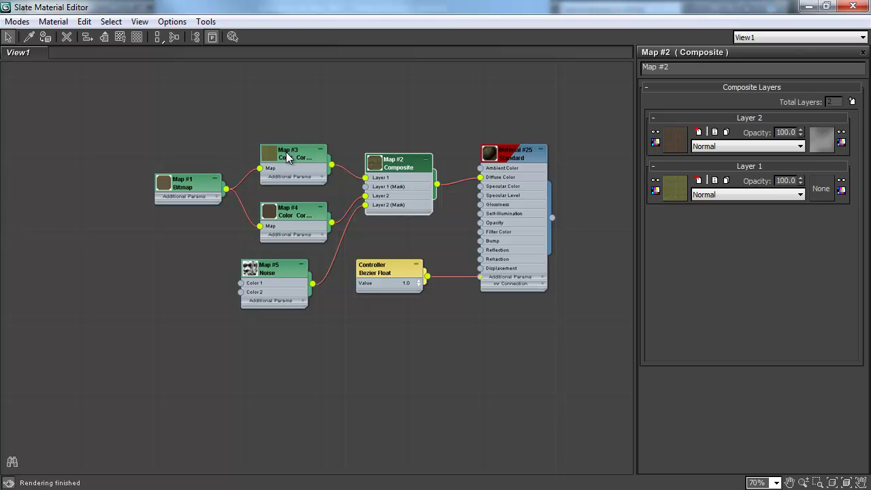
{"action": "double_click", "coordinate": [195, 180]}
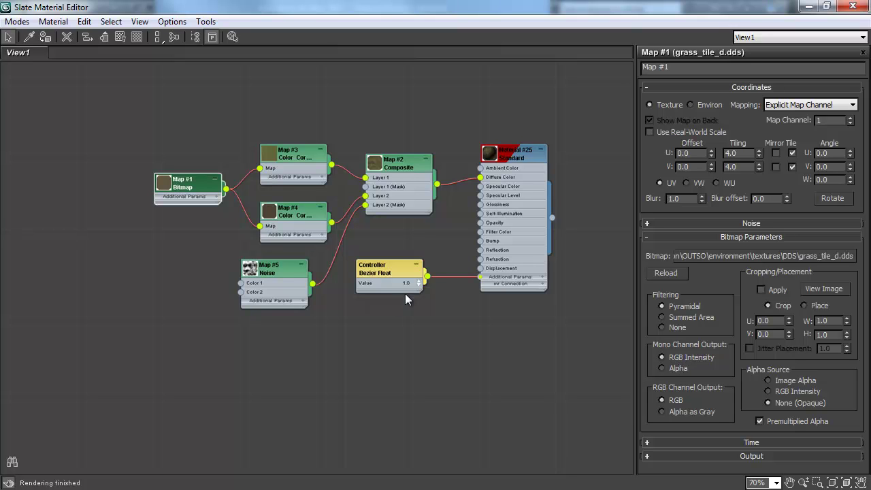
- Restore the Slate Material Editor to a smaller window and move it aside to uncover the textured plane
{"action": "left_click", "coordinate": [826, 6]}
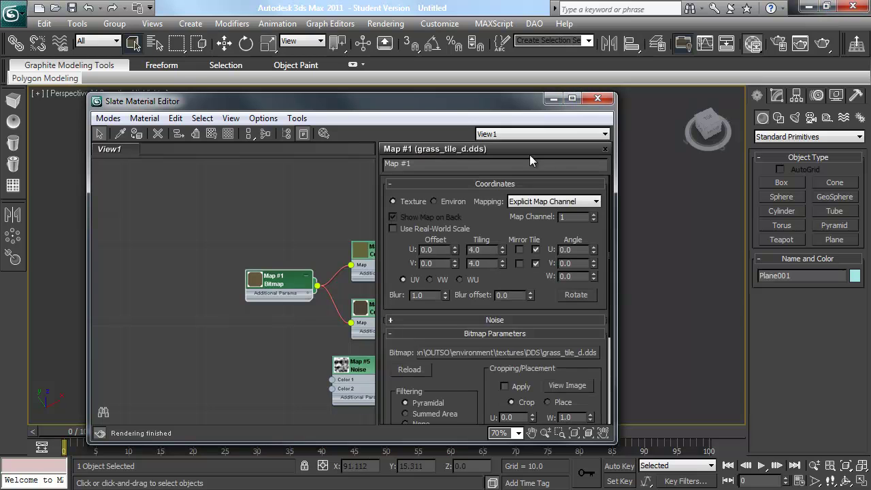
{"action": "left_click_drag", "start_coordinate": [507, 104], "coordinate": [139, 95]}
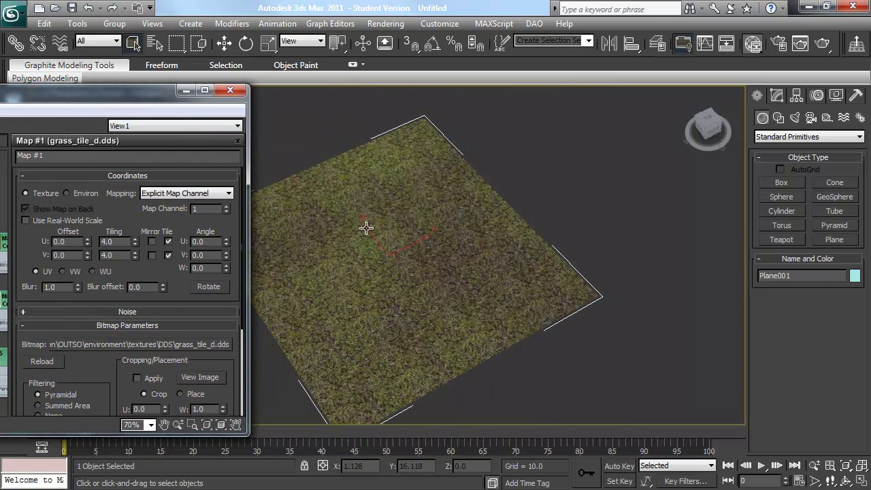
- Show edged faces in the viewport and set the plane's length and width segments to 3
{"action": "left_click", "coordinate": [777, 95]}
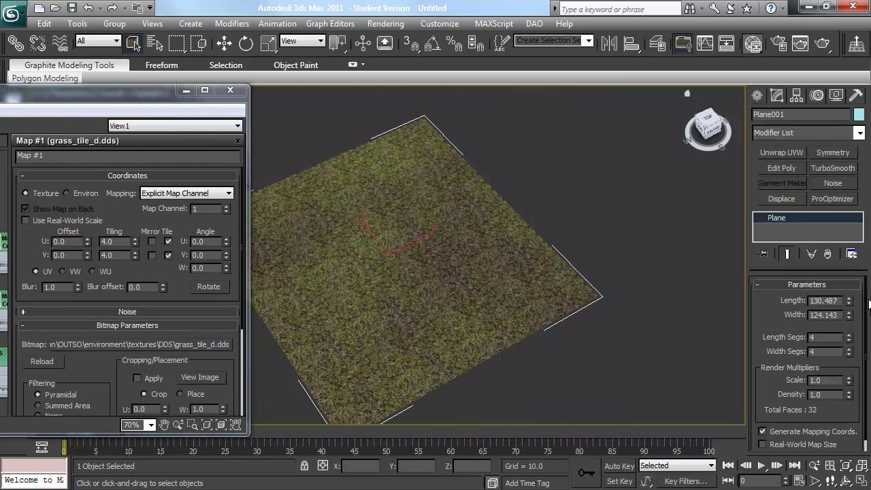
{"action": "key", "text": "F4"}
{"action": "double_click", "coordinate": [825, 338]}
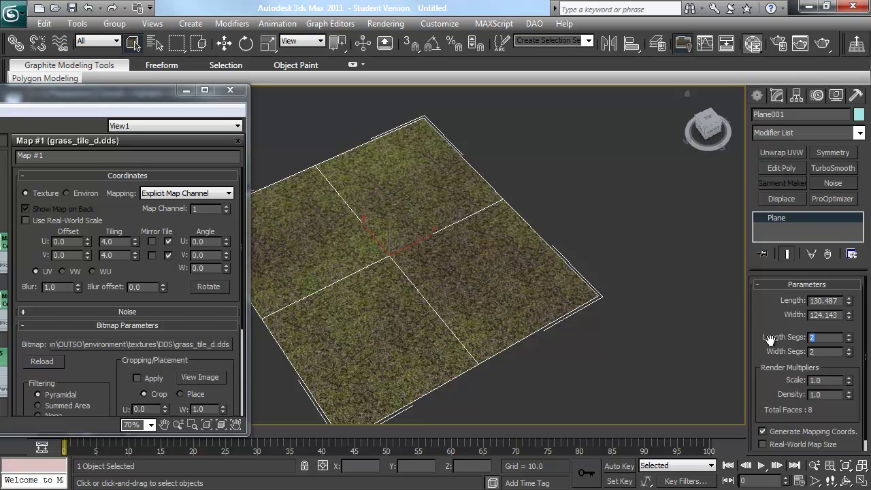
{"action": "type", "text": "3"}
{"action": "key", "text": "Tab"}
{"action": "type", "text": "3"}
{"action": "key", "text": "Return"}
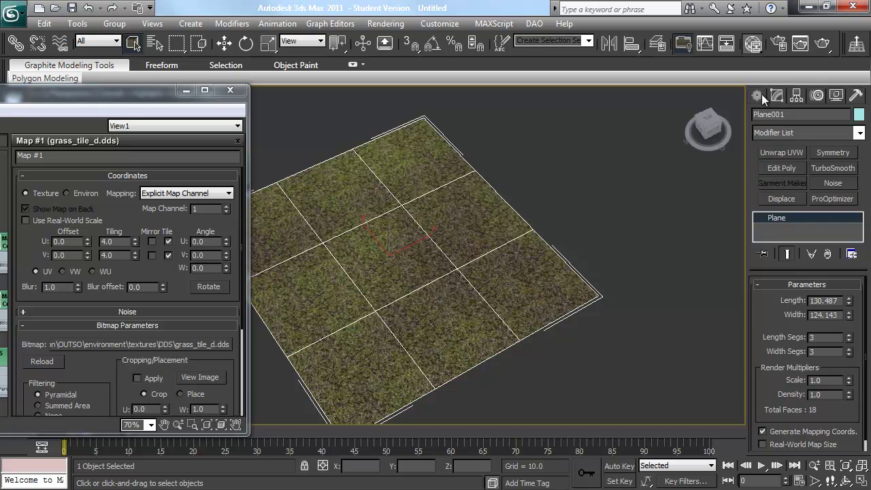
- Convert the plane to an Editable Poly and enter polygon sub-object editing
{"action": "right_click", "coordinate": [783, 218]}
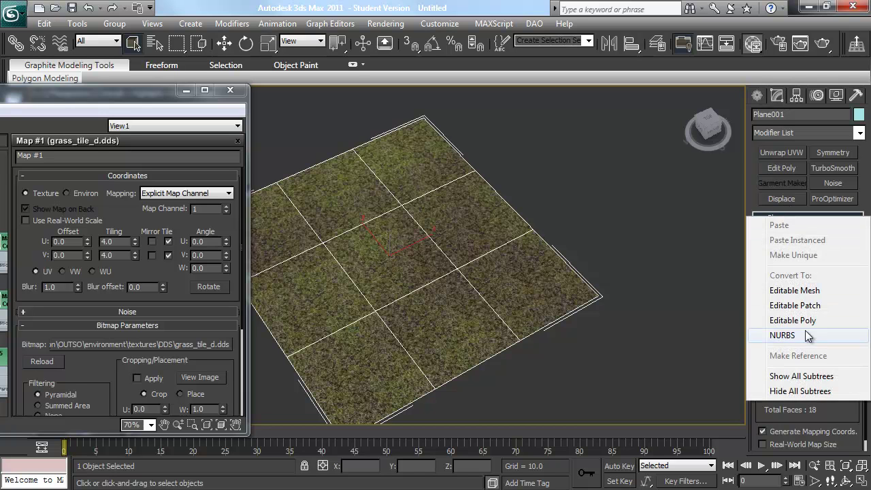
{"action": "left_click", "coordinate": [805, 321]}
{"action": "left_click", "coordinate": [821, 299]}
- Select the row of three polygons along the plane's far-side edge, set their material ID to 2, and clear the selection
{"action": "left_click", "coordinate": [545, 279]}
{"action": "left_click", "coordinate": [492, 219], "text": "ctrl"}
{"action": "left_click", "coordinate": [444, 181], "text": "ctrl"}
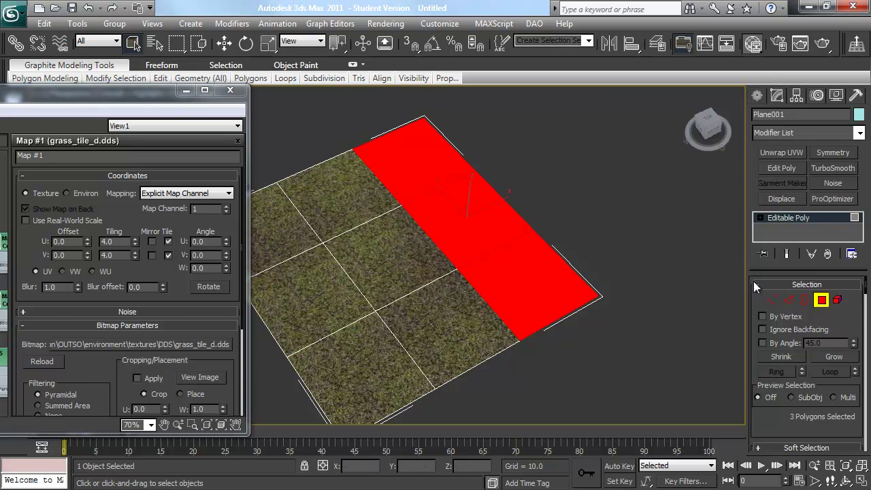
{"action": "left_click_drag", "start_coordinate": [746, 290], "coordinate": [694, 294]}
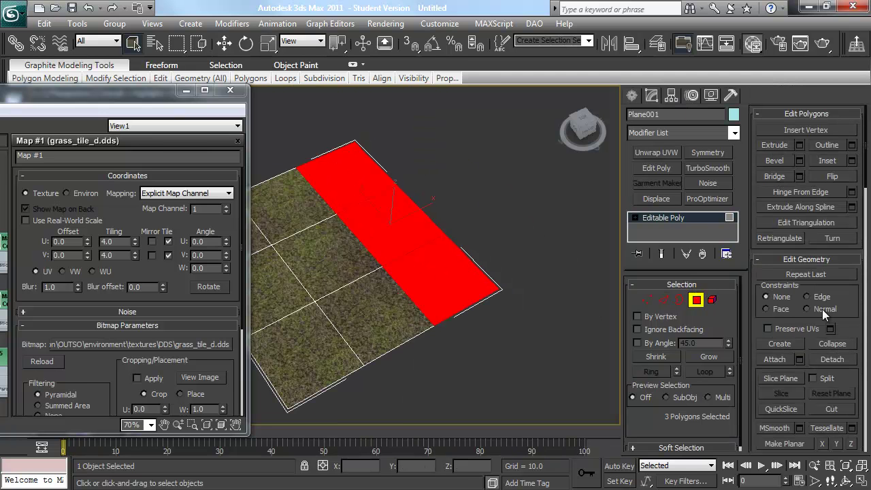
{"action": "scroll", "coordinate": [843, 325], "scroll_direction": "down", "scroll_amount": 8}
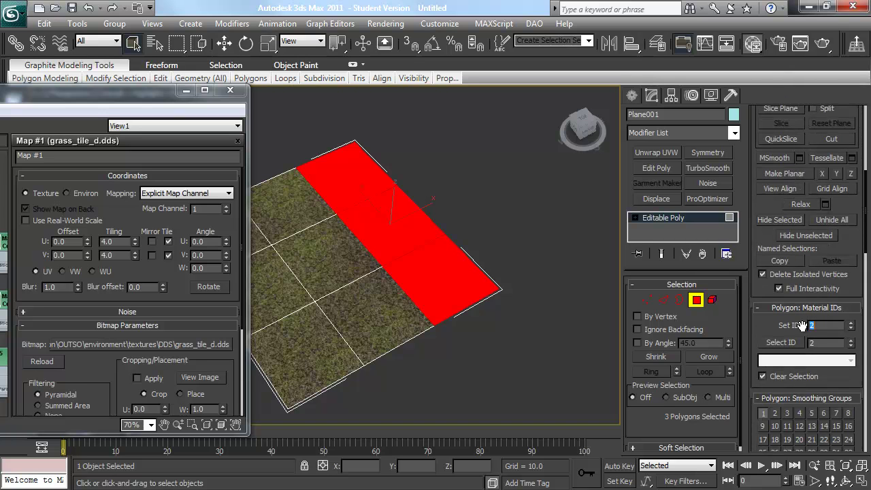
{"action": "left_click", "coordinate": [548, 278]}
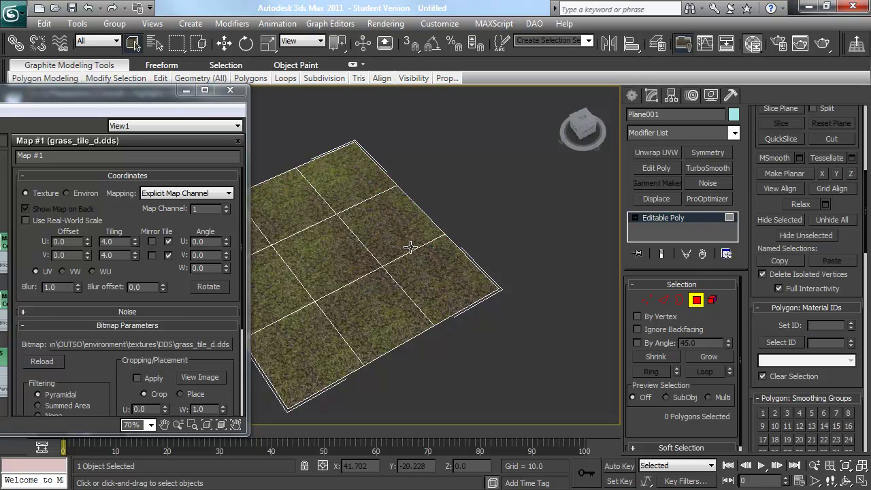
- Examine the plane's individual polygons across the rows, leaving none of them selected
{"action": "left_click", "coordinate": [348, 197]}
{"action": "left_click", "coordinate": [296, 206]}
{"action": "middle_click_drag", "start_coordinate": [341, 259], "coordinate": [342, 248], "text": "alt"}
{"action": "left_click", "coordinate": [399, 260]}
{"action": "left_click", "coordinate": [452, 298]}
{"action": "left_click", "coordinate": [431, 168]}
{"action": "left_click", "coordinate": [482, 223]}
{"action": "left_click", "coordinate": [504, 251]}
{"action": "left_click", "coordinate": [525, 169]}
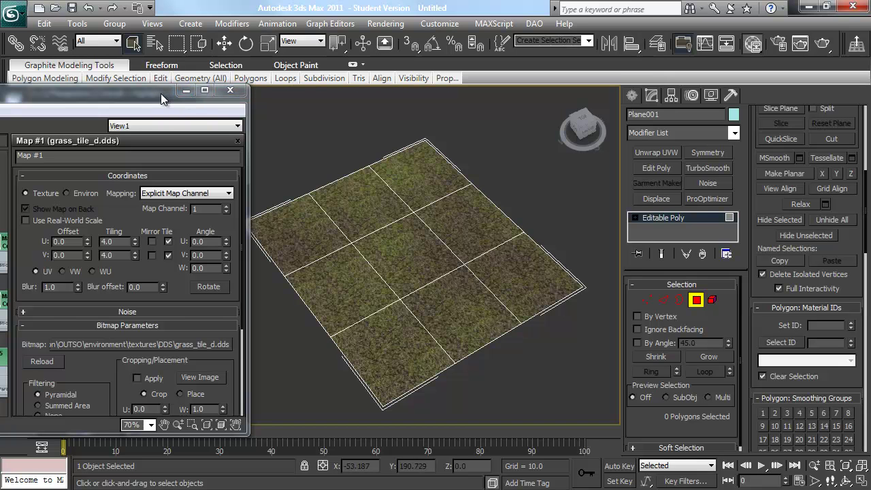
- Maximize the Slate Material Editor and create a Multi/Sub-Object material from the grass material's output, without choosing a sub-material slot
{"action": "left_click_drag", "start_coordinate": [155, 93], "coordinate": [519, 80]}
{"action": "double_click", "coordinate": [520, 80]}
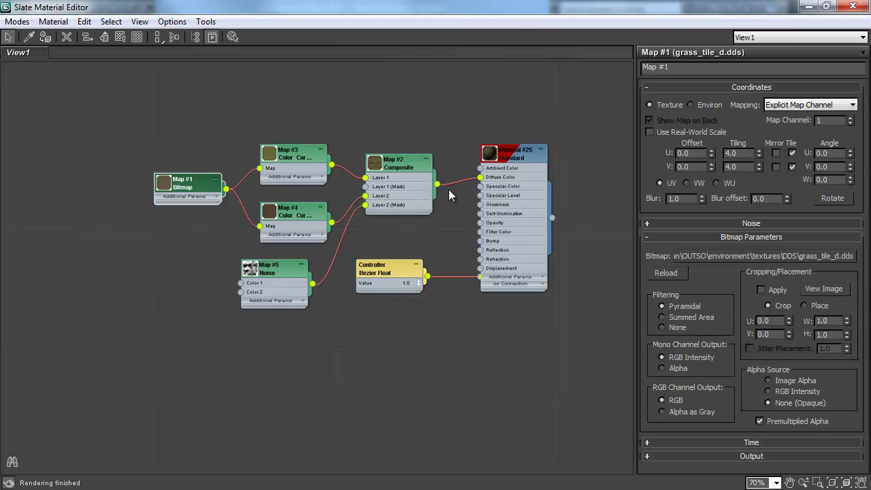
{"action": "middle_click_drag", "start_coordinate": [444, 131], "coordinate": [429, 140]}
{"action": "scroll", "coordinate": [429, 139], "scroll_direction": "down", "scroll_amount": 2}
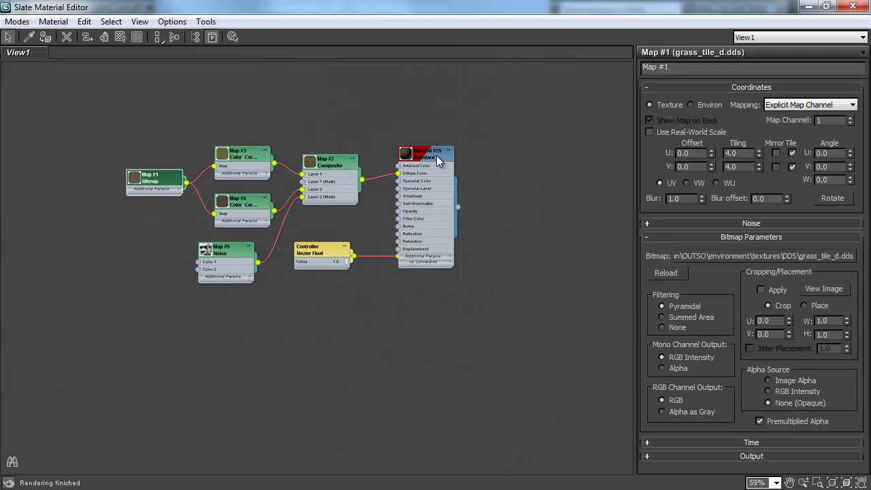
{"action": "scroll", "coordinate": [437, 156], "scroll_direction": "down", "scroll_amount": 1}
{"action": "left_click_drag", "start_coordinate": [414, 190], "coordinate": [482, 312]}
{"action": "mouse_move", "coordinate": [503, 320]}
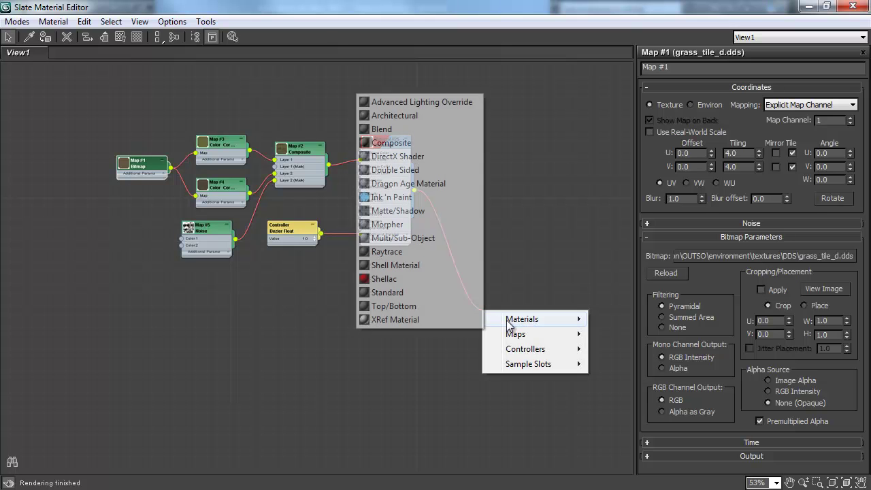
{"action": "left_click", "coordinate": [448, 242]}
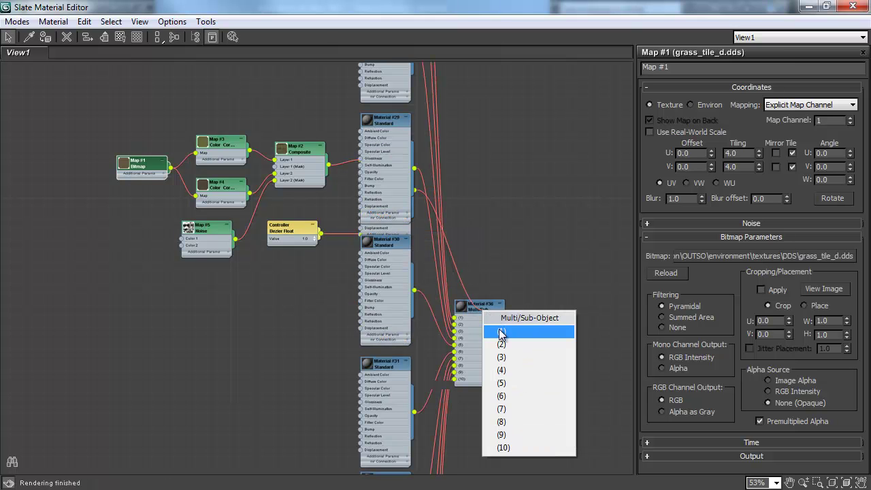
{"action": "left_click", "coordinate": [482, 305]}
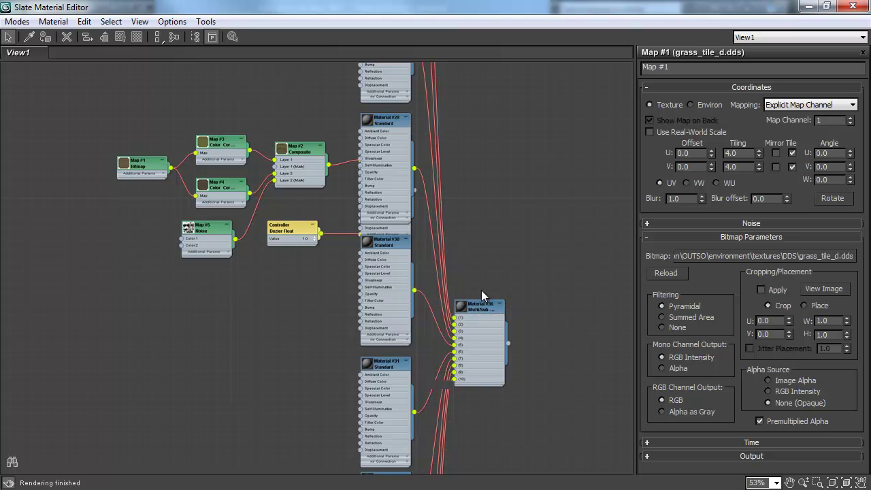
- Delete all the default Standard sub-materials feeding the Multi/Sub-Object material, keeping the grass material network
{"action": "middle_click_drag", "start_coordinate": [483, 304], "coordinate": [488, 302]}
{"action": "scroll", "coordinate": [488, 302], "scroll_direction": "down", "scroll_amount": 10}
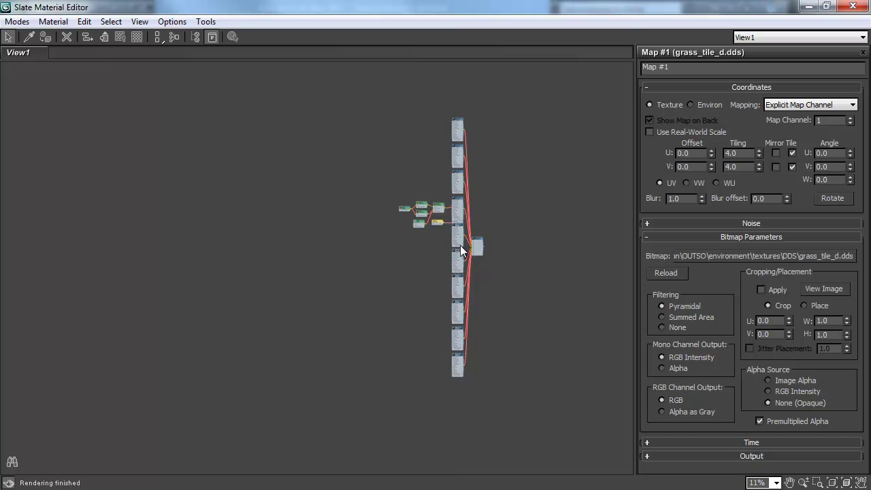
{"action": "left_click_drag", "start_coordinate": [434, 81], "coordinate": [466, 179]}
{"action": "key", "text": "Delete"}
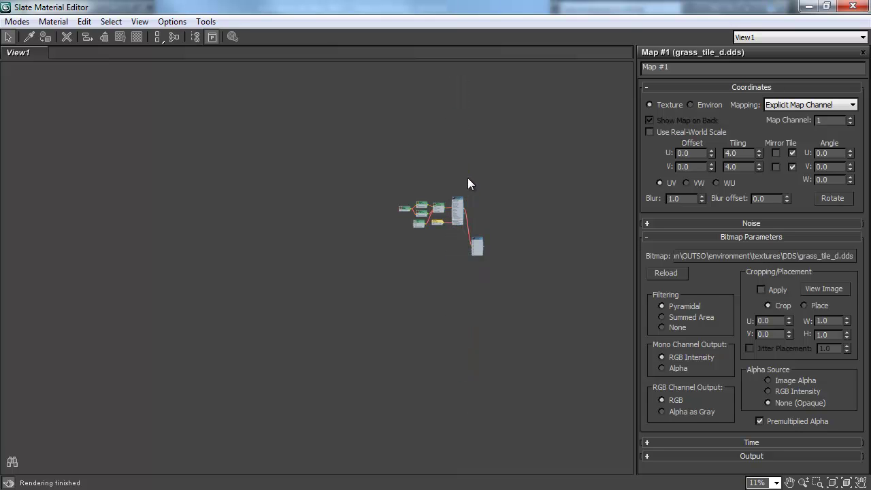
{"action": "middle_click_drag", "start_coordinate": [468, 178], "coordinate": [453, 172]}
{"action": "scroll", "coordinate": [465, 197], "scroll_direction": "up", "scroll_amount": 8}
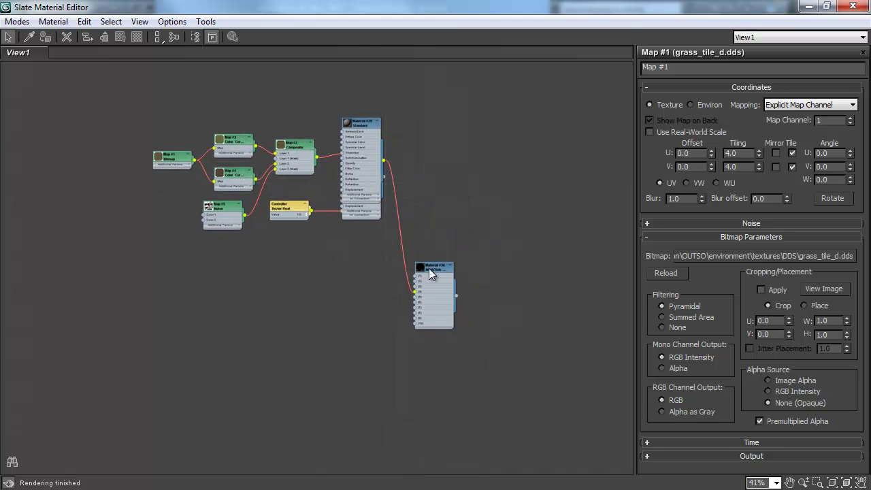
{"action": "left_click_drag", "start_coordinate": [429, 268], "coordinate": [451, 251]}
{"action": "left_click_drag", "start_coordinate": [369, 126], "coordinate": [285, 260]}
{"action": "key", "text": "Delete"}
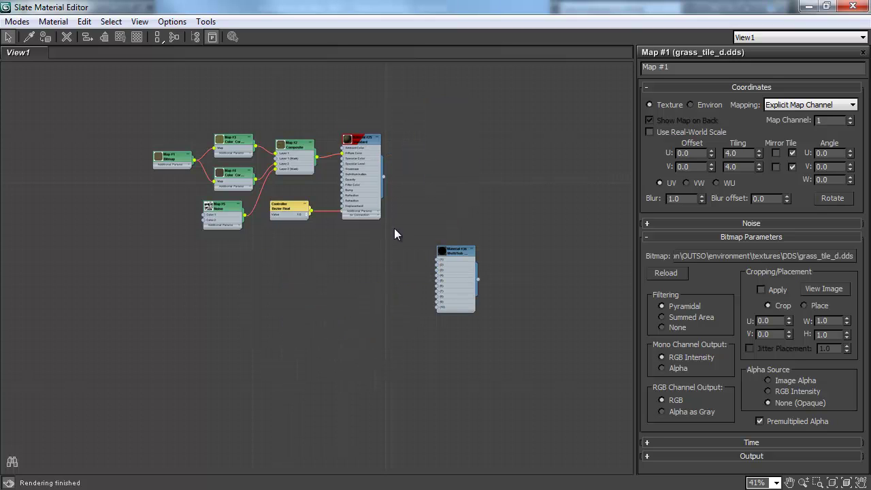
- Move the Multi/Sub-Object node level with the grass material and set its number of materials to 2
{"action": "left_click_drag", "start_coordinate": [450, 251], "coordinate": [467, 201]}
{"action": "double_click", "coordinate": [470, 203]}
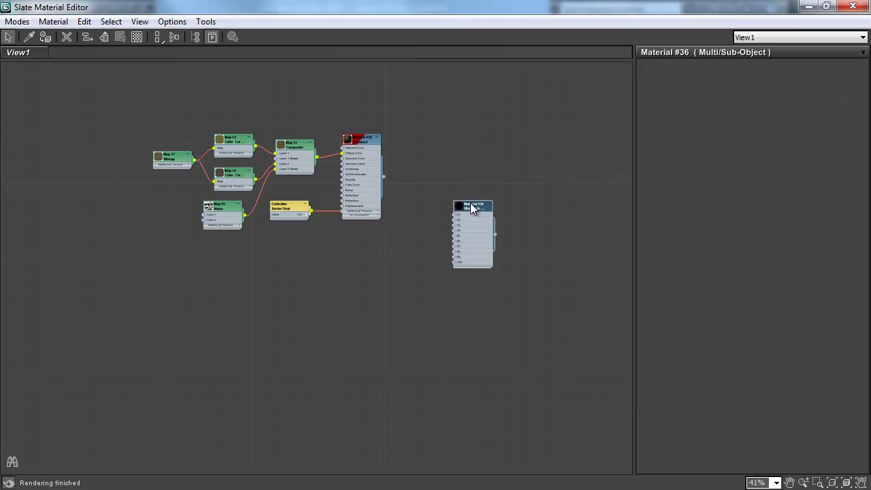
{"action": "left_click", "coordinate": [701, 106]}
{"action": "type", "text": "2"}
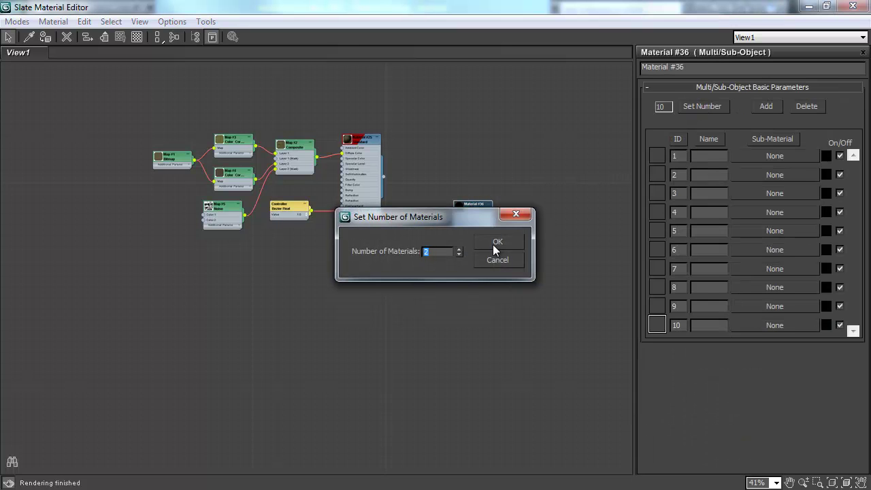
{"action": "left_click", "coordinate": [497, 241]}
- Wire the grass Standard material into slot 1 of the Multi/Sub-Object material
{"action": "scroll", "coordinate": [451, 238], "scroll_direction": "up", "scroll_amount": 5}
{"action": "middle_click_drag", "start_coordinate": [451, 238], "coordinate": [531, 323]}
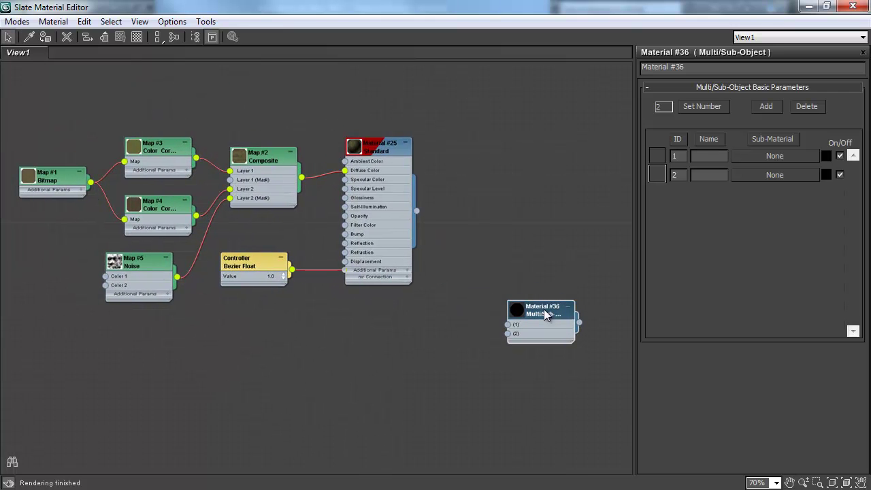
{"action": "left_click_drag", "start_coordinate": [418, 212], "coordinate": [509, 326]}
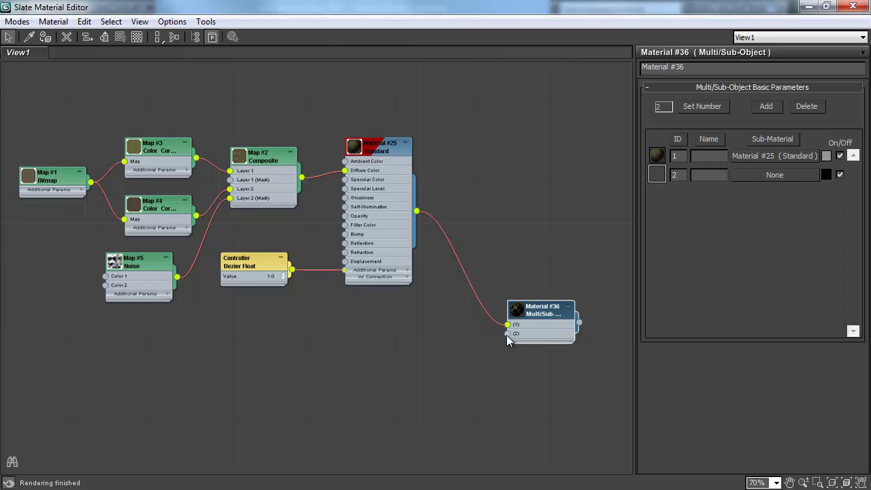
{"action": "middle_click_drag", "start_coordinate": [448, 335], "coordinate": [448, 306]}
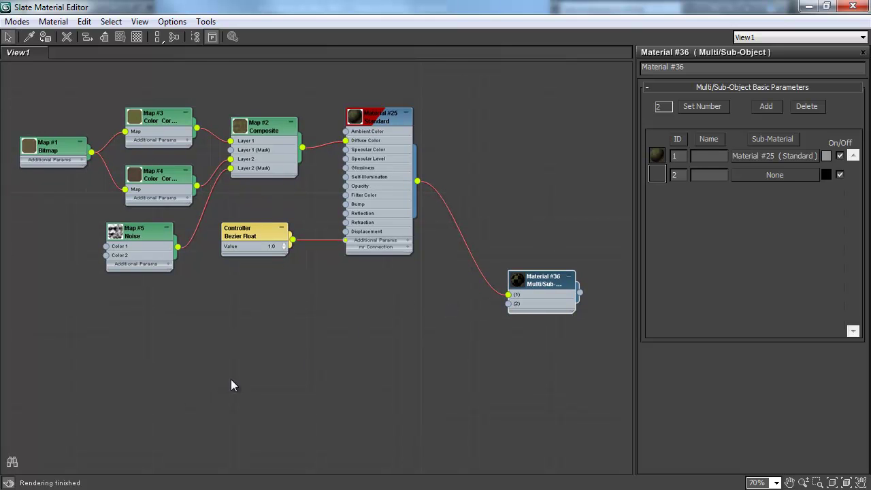
{"action": "right_click", "coordinate": [258, 379]}
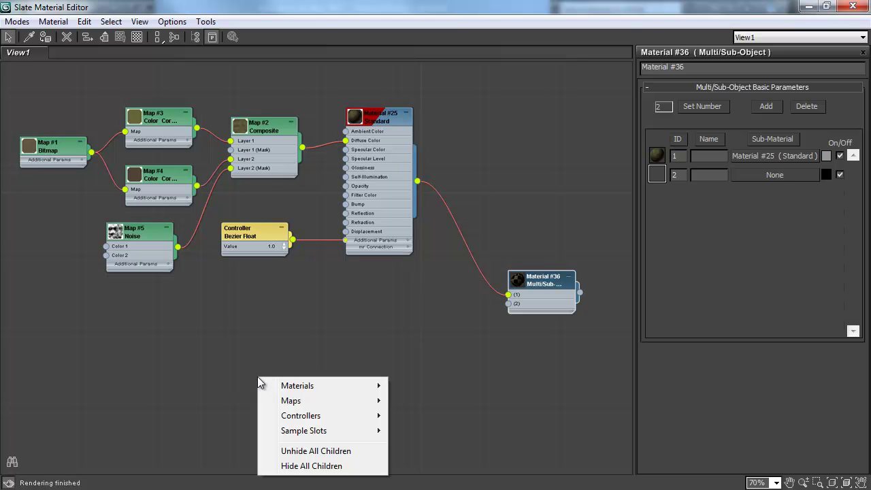
{"action": "left_click", "coordinate": [271, 340]}
{"action": "left_click_drag", "start_coordinate": [178, 247], "coordinate": [506, 306]}
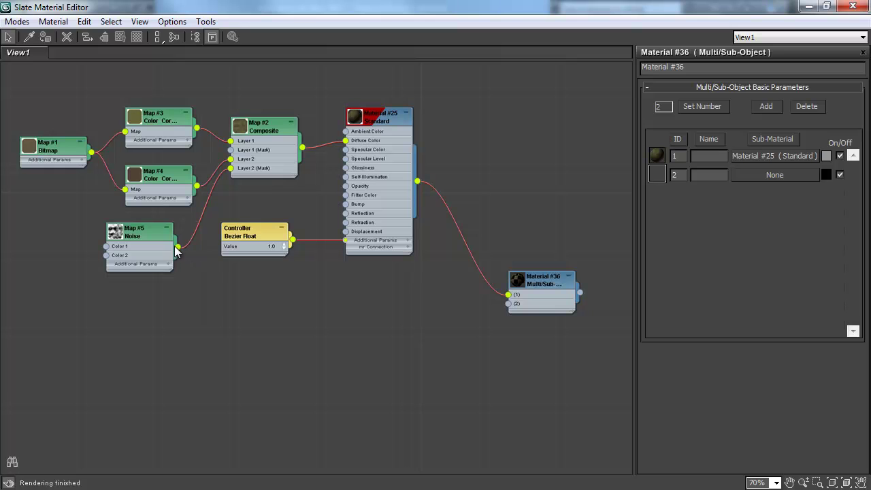
- Create a second Standard material with the Noise map as its Diffuse Color and place it below the grass material
{"action": "left_click_drag", "start_coordinate": [176, 252], "coordinate": [334, 402]}
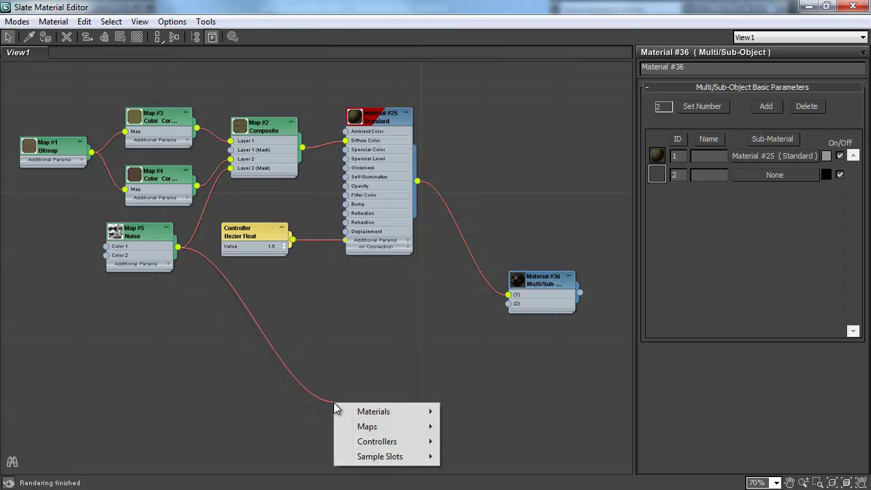
{"action": "mouse_move", "coordinate": [366, 414]}
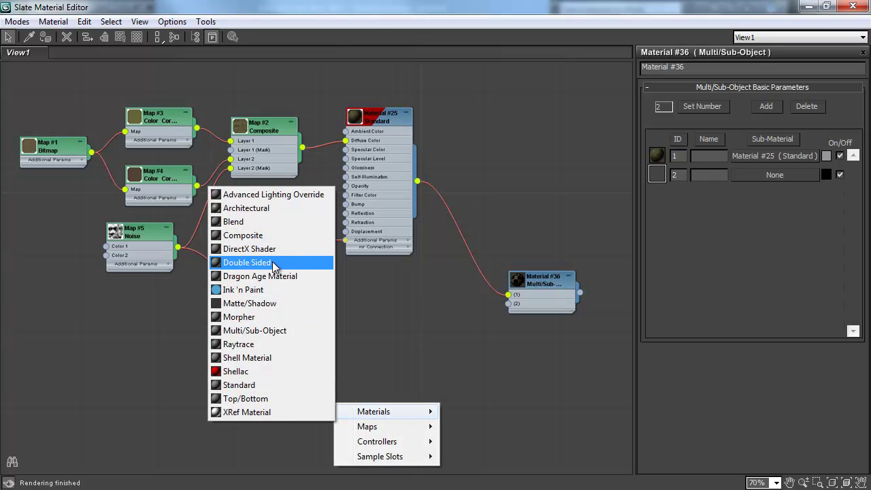
{"action": "left_click", "coordinate": [272, 386]}
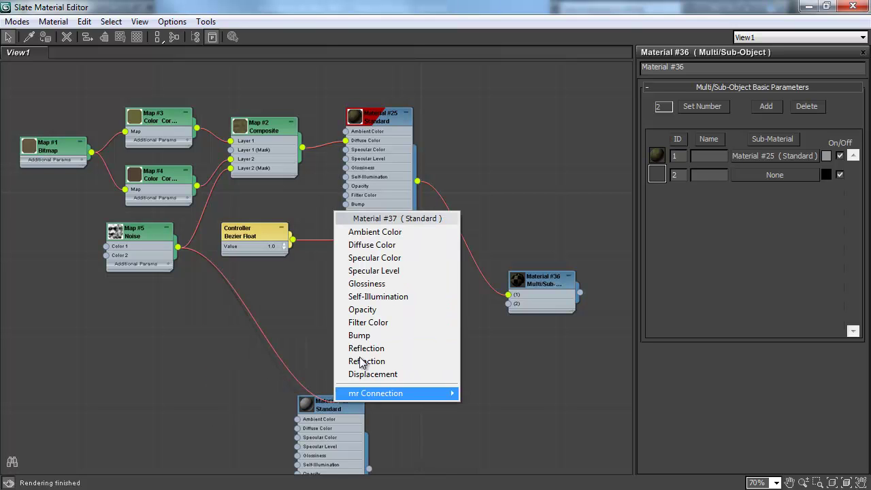
{"action": "left_click", "coordinate": [387, 245]}
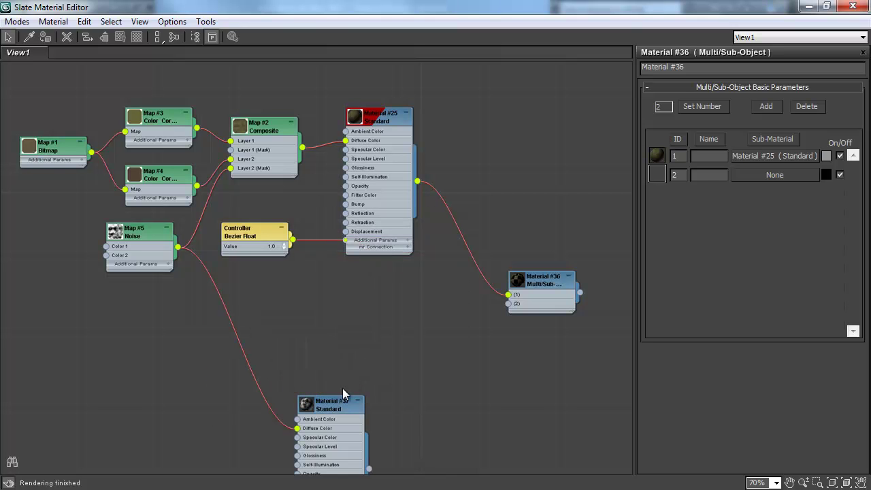
{"action": "left_click_drag", "start_coordinate": [342, 404], "coordinate": [389, 307]}
- Examine the second Standard material in its own preview window, closing the window when done
{"action": "right_click", "coordinate": [389, 308]}
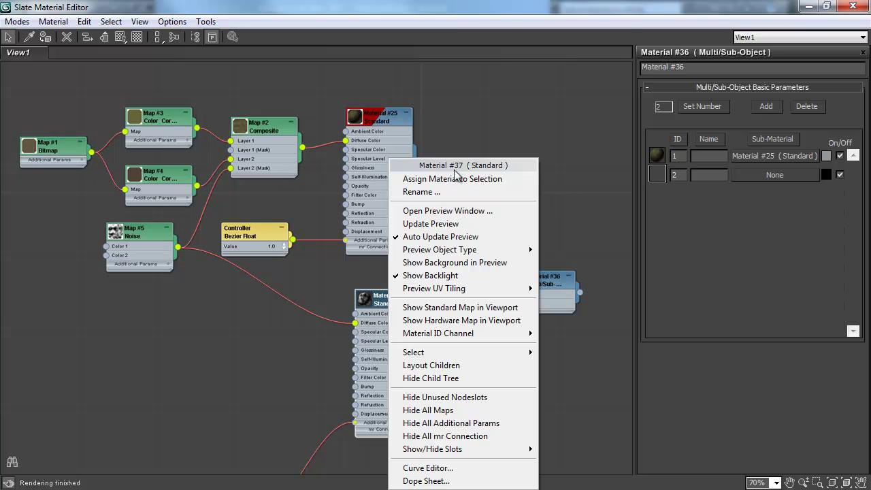
{"action": "left_click", "coordinate": [452, 210]}
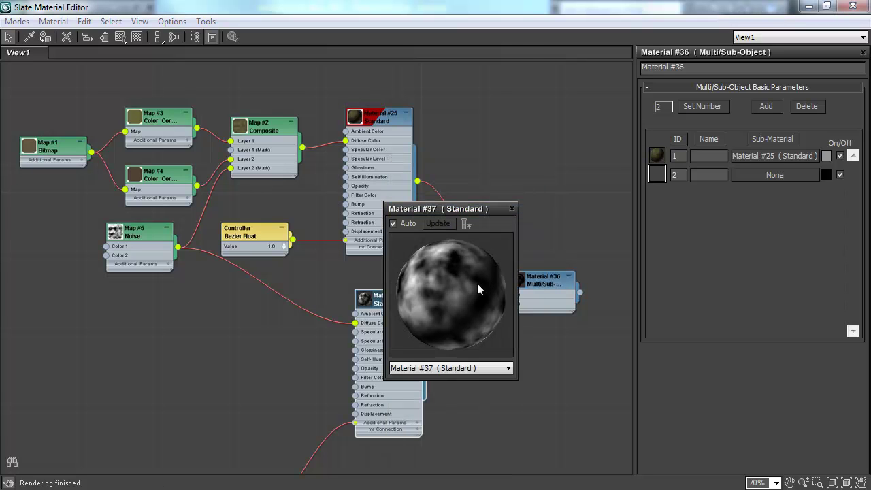
{"action": "left_click_drag", "start_coordinate": [459, 297], "coordinate": [473, 295]}
{"action": "left_click", "coordinate": [512, 208]}
- Wire the noise Standard material into slot 2 of the Multi/Sub-Object material and move its Bezier Float controller closer to it
{"action": "left_click_drag", "start_coordinate": [429, 368], "coordinate": [508, 304]}
{"action": "scroll", "coordinate": [436, 352], "scroll_direction": "down", "scroll_amount": 2}
{"action": "middle_click_drag", "start_coordinate": [436, 352], "coordinate": [453, 272]}
{"action": "left_click_drag", "start_coordinate": [269, 408], "coordinate": [324, 309]}
{"action": "scroll", "coordinate": [263, 247], "scroll_direction": "down", "scroll_amount": 1}
{"action": "middle_click_drag", "start_coordinate": [263, 247], "coordinate": [265, 283]}
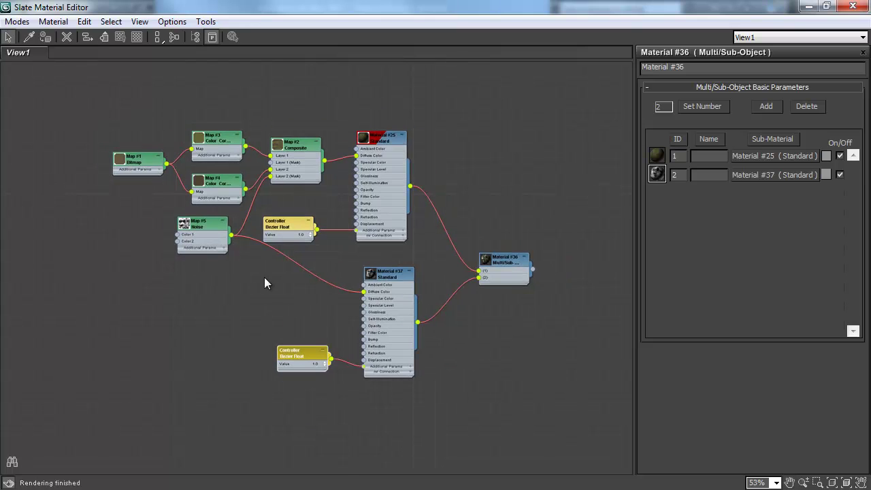
- Align the noise material and its controller beneath the grass material, and move the Noise map slightly lower
{"action": "left_click_drag", "start_coordinate": [413, 422], "coordinate": [321, 273]}
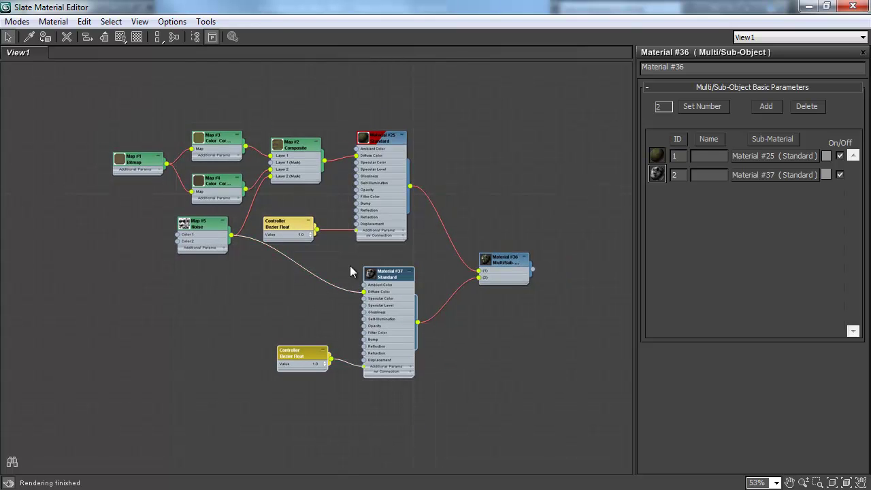
{"action": "left_click_drag", "start_coordinate": [389, 280], "coordinate": [382, 285]}
{"action": "left_click_drag", "start_coordinate": [214, 230], "coordinate": [206, 251]}
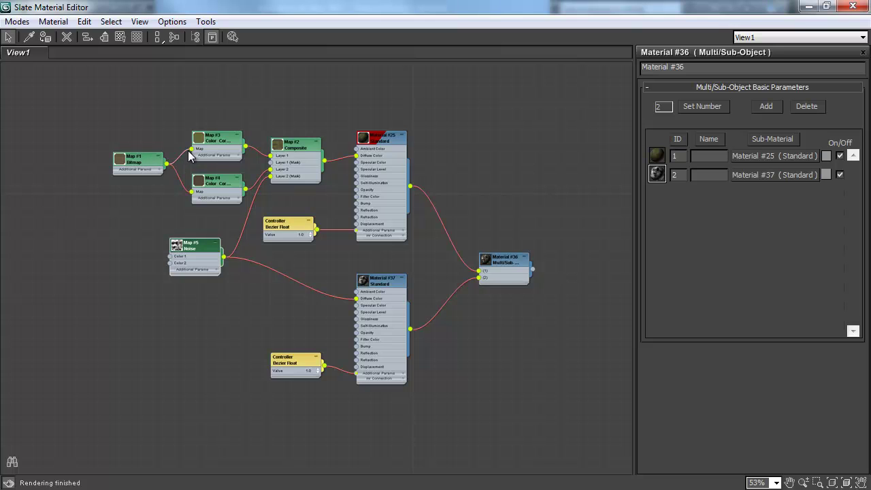
- Examine the Bitmap map's parameters and the Noise map's parameters
{"action": "double_click", "coordinate": [133, 161]}
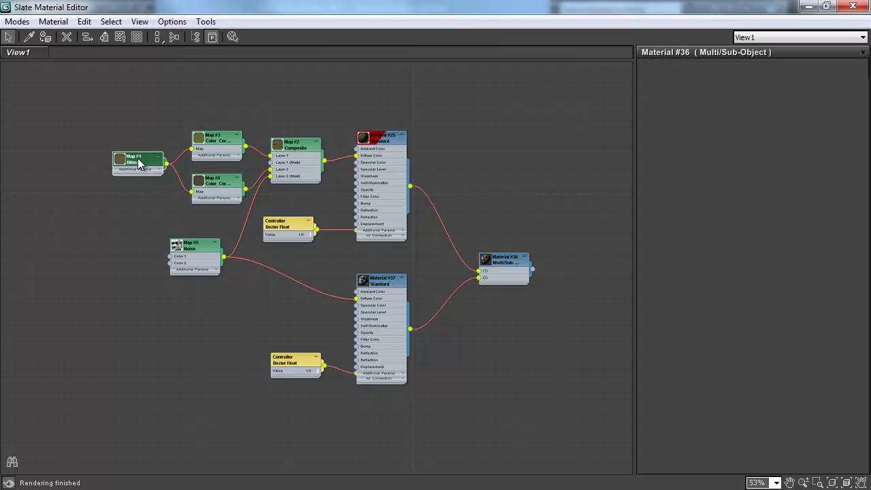
{"action": "left_click", "coordinate": [197, 252]}
{"action": "double_click", "coordinate": [197, 252]}
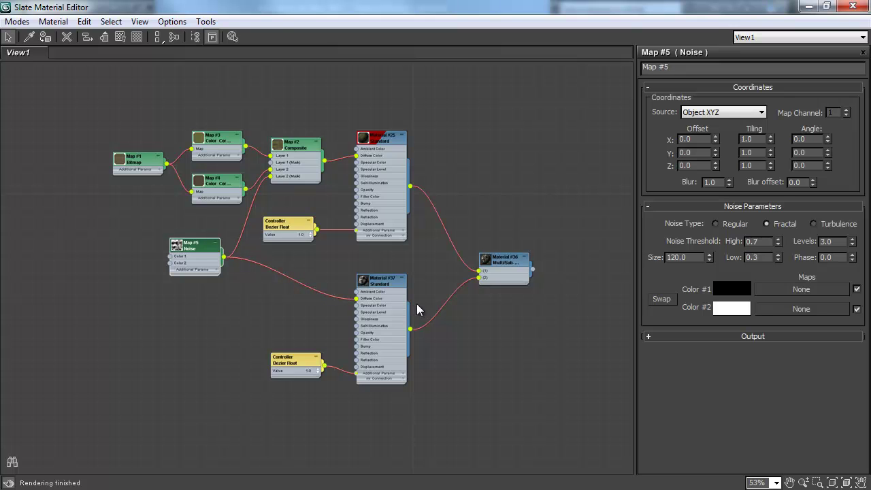
- Shrink the material editor and assign the Multi/Sub-Object material to the selected plane
{"action": "left_click", "coordinate": [826, 6]}
{"action": "left_click_drag", "start_coordinate": [503, 86], "coordinate": [199, 79]}
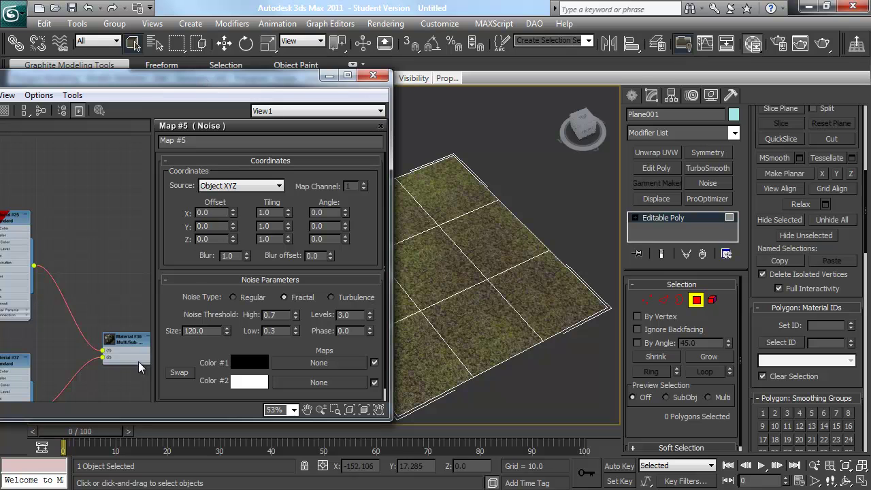
{"action": "left_click", "coordinate": [15, 221]}
{"action": "left_click_drag", "start_coordinate": [113, 85], "coordinate": [286, 78]}
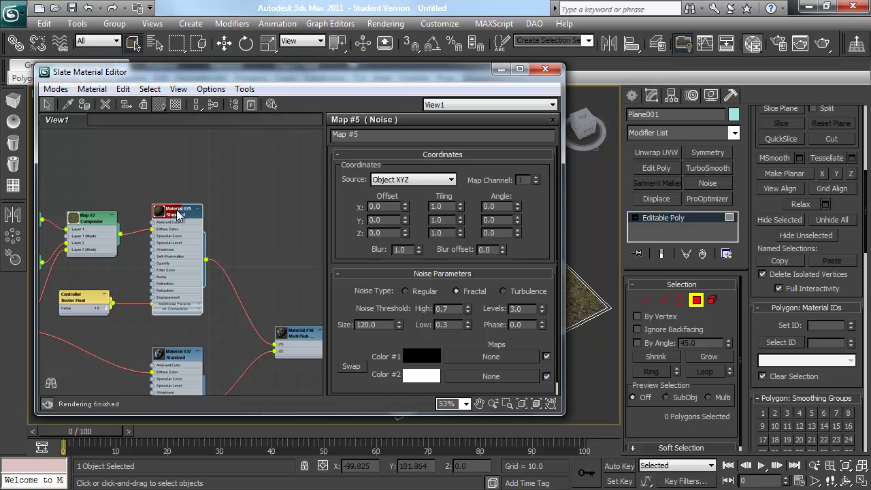
{"action": "left_click", "coordinate": [298, 334]}
{"action": "right_click", "coordinate": [298, 335]}
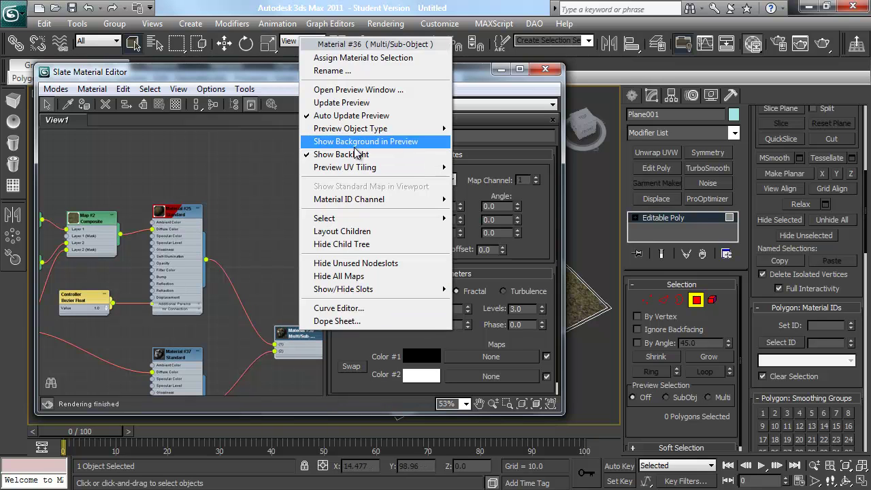
{"action": "left_click", "coordinate": [344, 58]}
- Show the noise Standard material's map in the viewport, inspect the plane and close the material editor
{"action": "left_click_drag", "start_coordinate": [381, 71], "coordinate": [419, 61]}
{"action": "left_click", "coordinate": [229, 354]}
{"action": "middle_click_drag", "start_coordinate": [322, 347], "coordinate": [355, 241]}
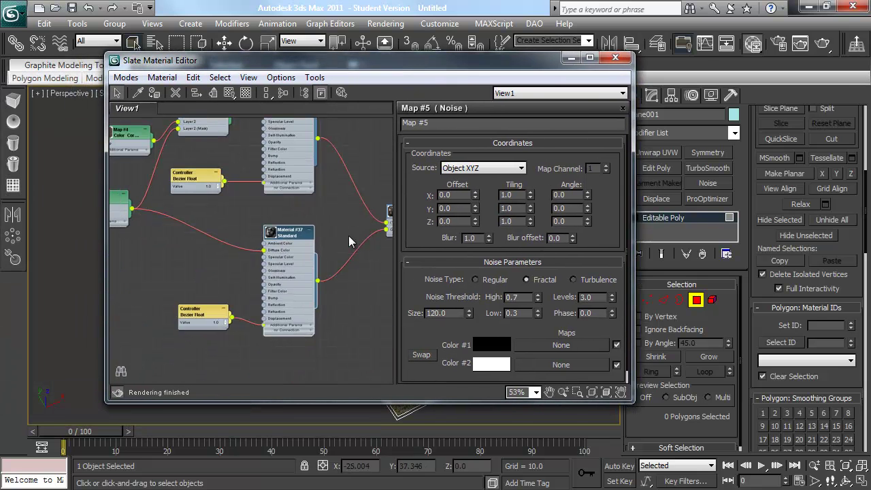
{"action": "right_click", "coordinate": [287, 237]}
{"action": "left_click", "coordinate": [347, 320]}
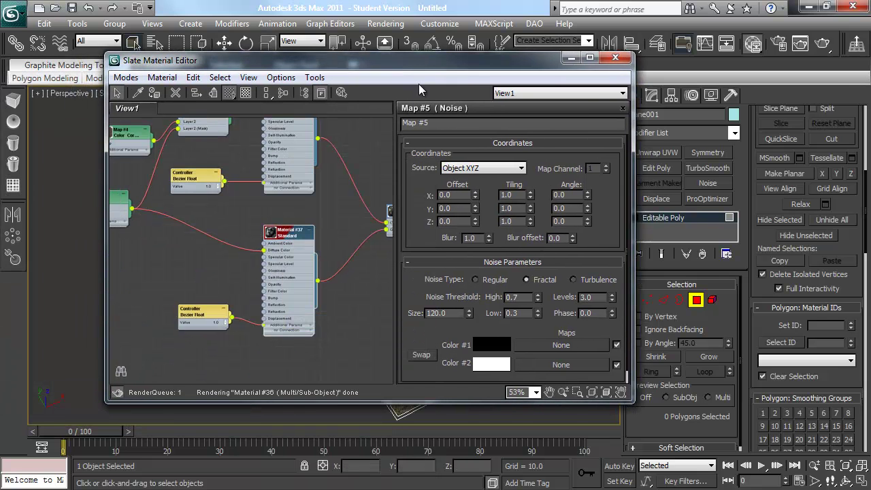
{"action": "left_click_drag", "start_coordinate": [420, 65], "coordinate": [195, 89]}
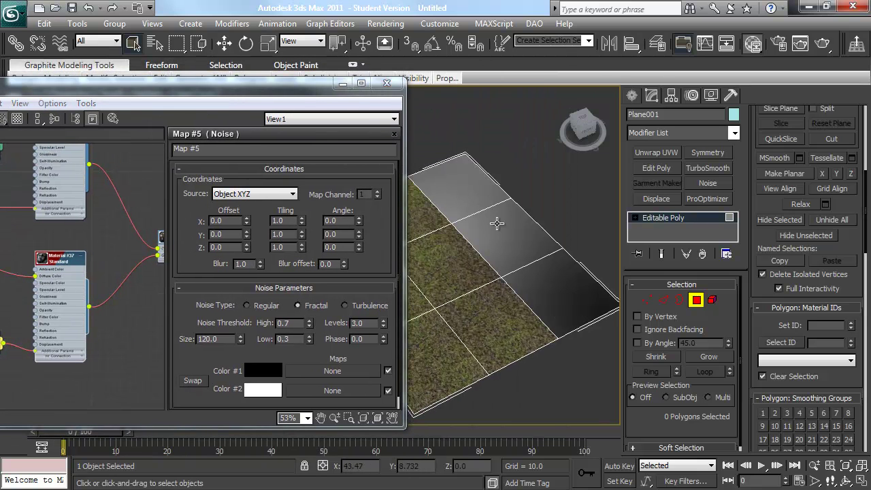
{"action": "middle_click_drag", "start_coordinate": [538, 273], "coordinate": [515, 287], "text": "alt"}
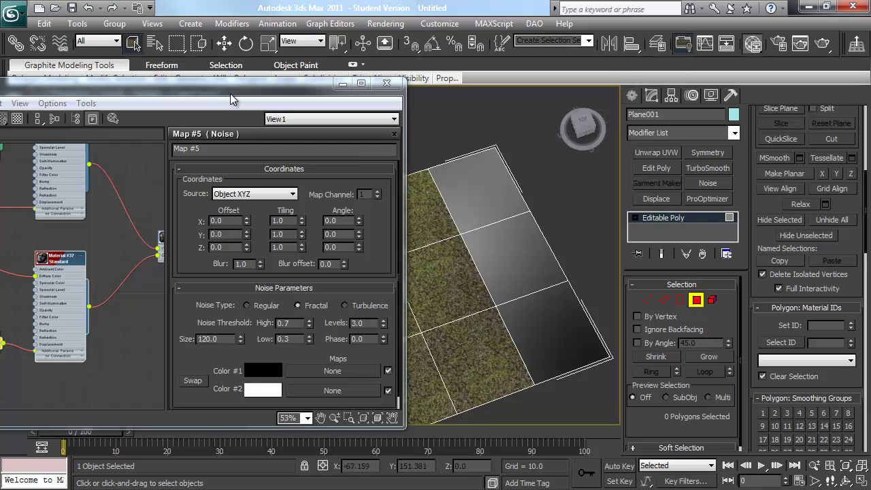
{"action": "key", "text": "m"}
{"action": "middle_click_drag", "start_coordinate": [385, 273], "coordinate": [426, 267], "text": "alt"}
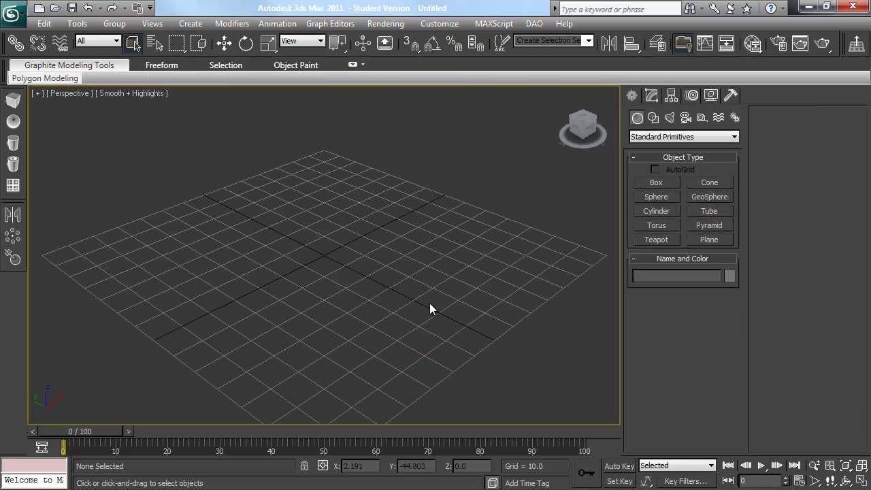
- Create a plane of about 128 by 133 units across the grid of the empty scene
{"action": "left_click", "coordinate": [727, 238]}
{"action": "mouse_move", "coordinate": [332, 152]}
{"action": "left_mouse_down"}
{"action": "mouse_move", "coordinate": [320, 193]}
{"action": "mouse_move", "coordinate": [323, 427]}
{"action": "left_mouse_up"}
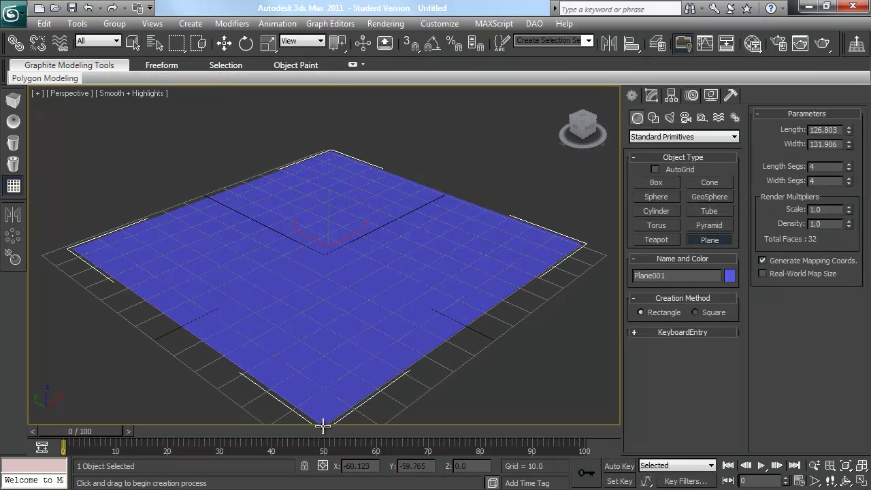
{"action": "right_click", "coordinate": [323, 425]}
- Bring the grass image into the Slate Material Editor as a Bitmap map and maximize the editor
{"action": "key", "text": "m"}
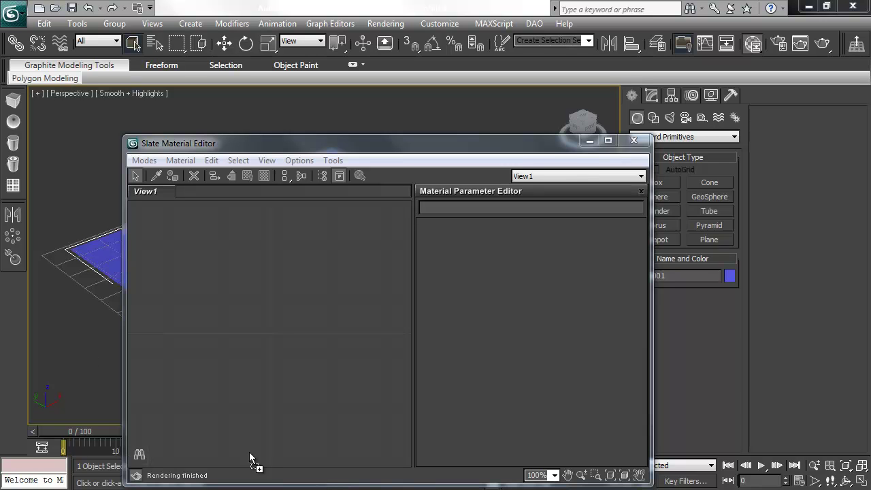
{"action": "left_click_drag", "start_coordinate": [171, 214], "coordinate": [239, 288]}
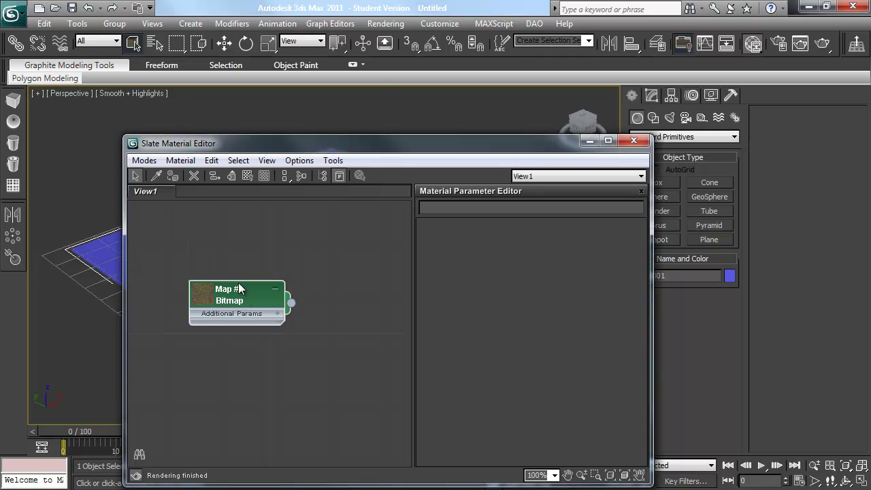
{"action": "double_click", "coordinate": [394, 153]}
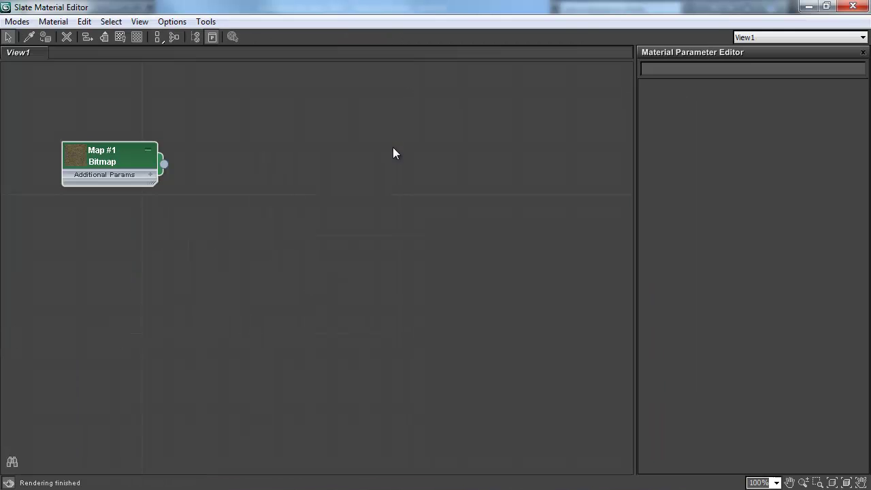
- Create a Standard material with the grass Bitmap as its Diffuse Color and place it beside the Bitmap
{"action": "left_click_drag", "start_coordinate": [164, 164], "coordinate": [251, 188]}
{"action": "mouse_move", "coordinate": [269, 198]}
{"action": "left_click", "coordinate": [181, 389]}
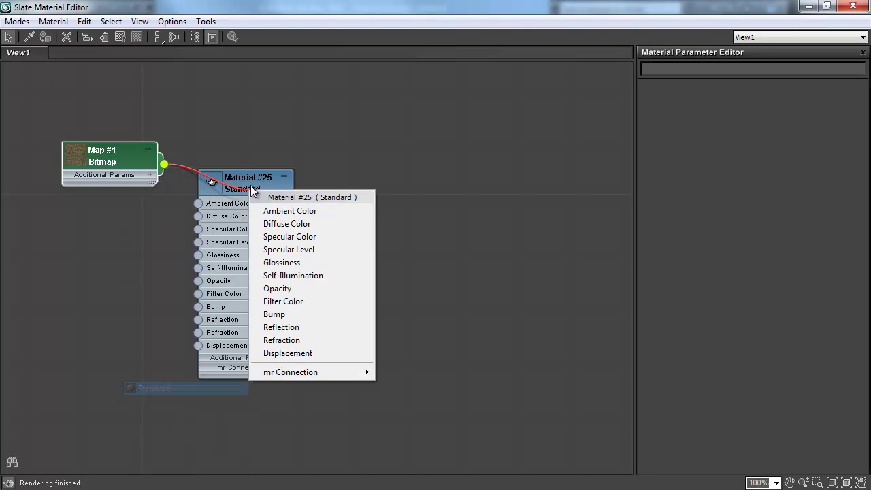
{"action": "left_click", "coordinate": [286, 224]}
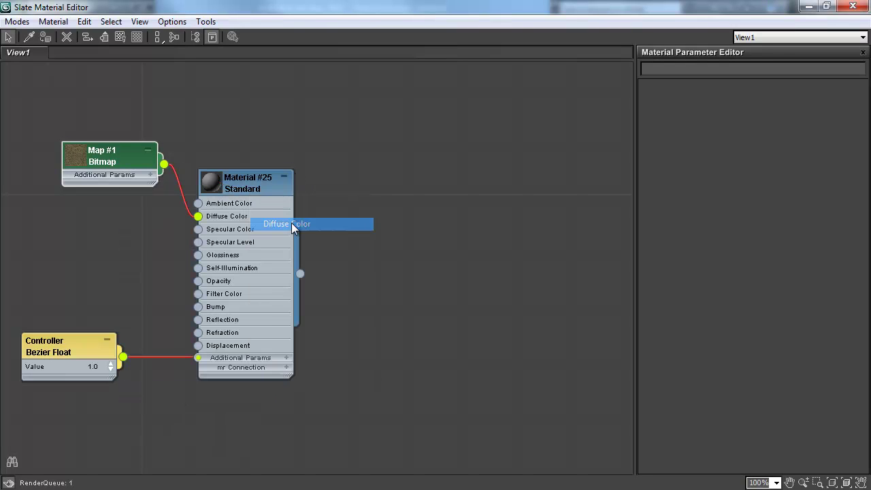
{"action": "left_click_drag", "start_coordinate": [245, 179], "coordinate": [326, 152]}
- Assign the grass material to the plane, show its hardware map in the viewport and close the material editor
{"action": "right_click", "coordinate": [326, 161]}
{"action": "right_click", "coordinate": [343, 161]}
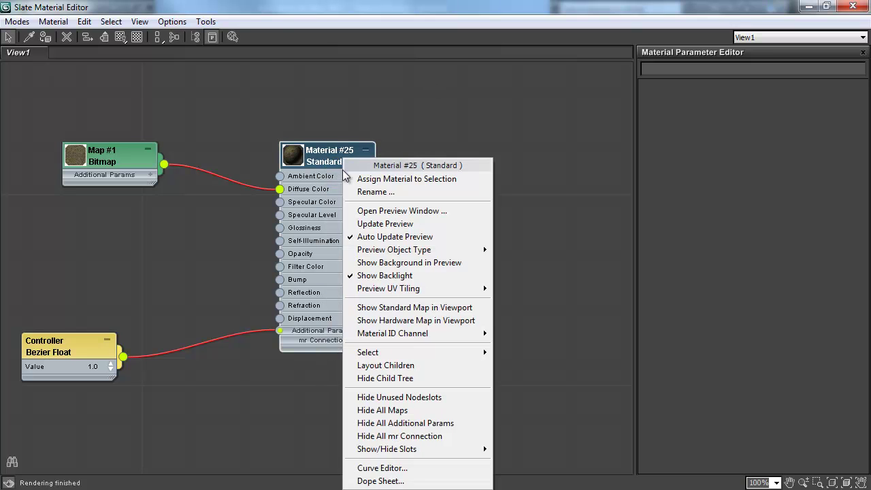
{"action": "left_click", "coordinate": [406, 321]}
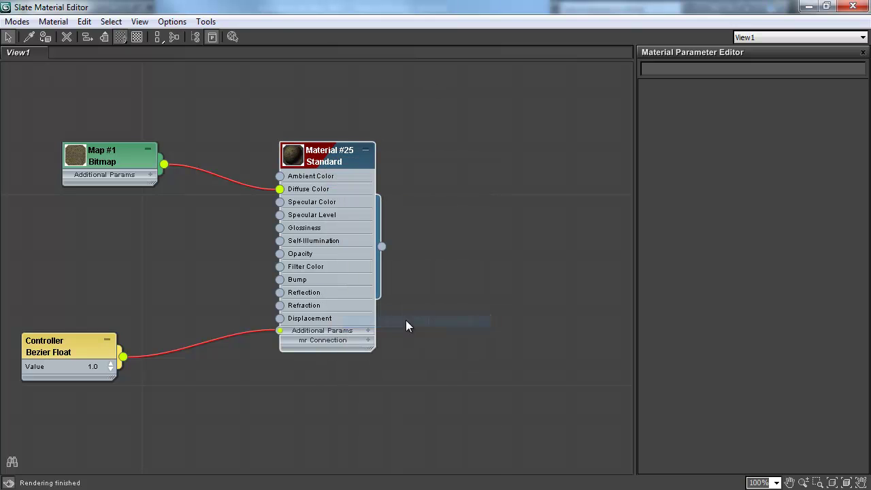
{"action": "left_click", "coordinate": [827, 7]}
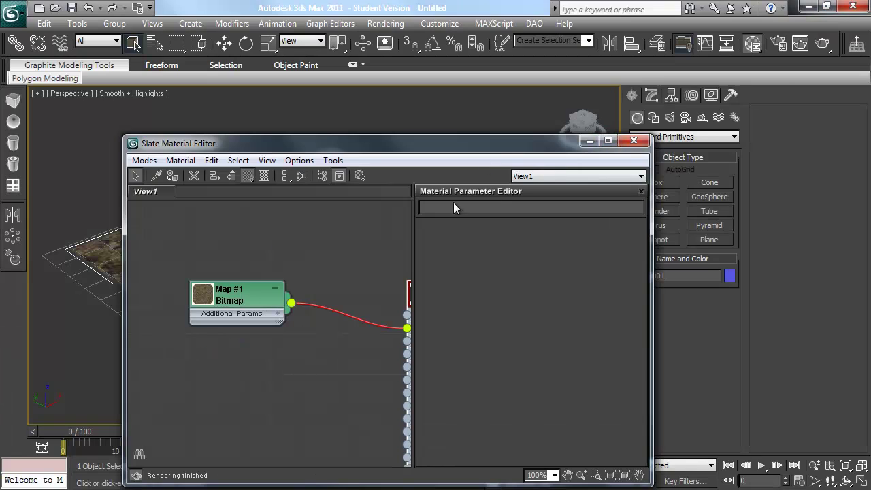
{"action": "left_click", "coordinate": [632, 145]}
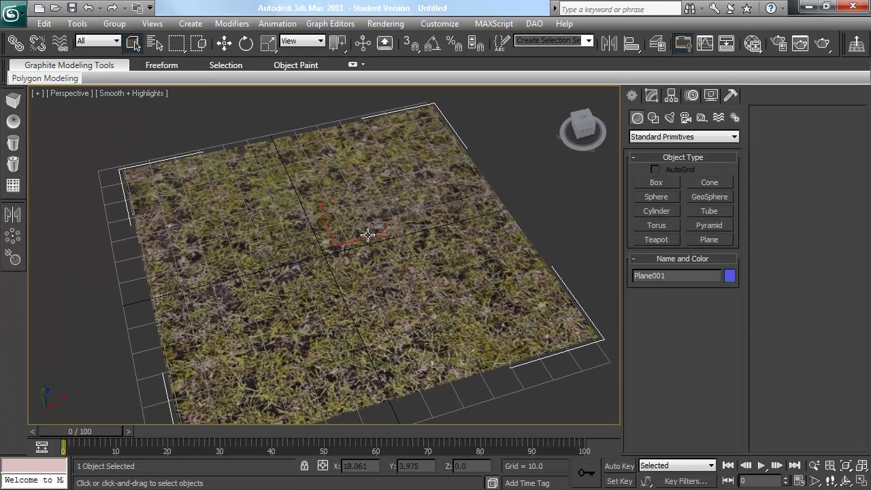
- Set the plane's length and width segments to 2 and add an Unwrap UVW modifier
{"action": "left_click", "coordinate": [652, 96]}
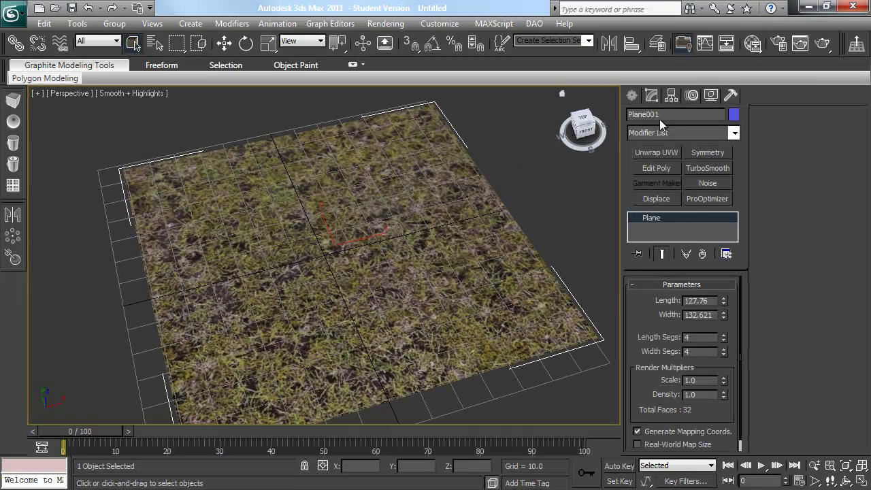
{"action": "double_click", "coordinate": [702, 337]}
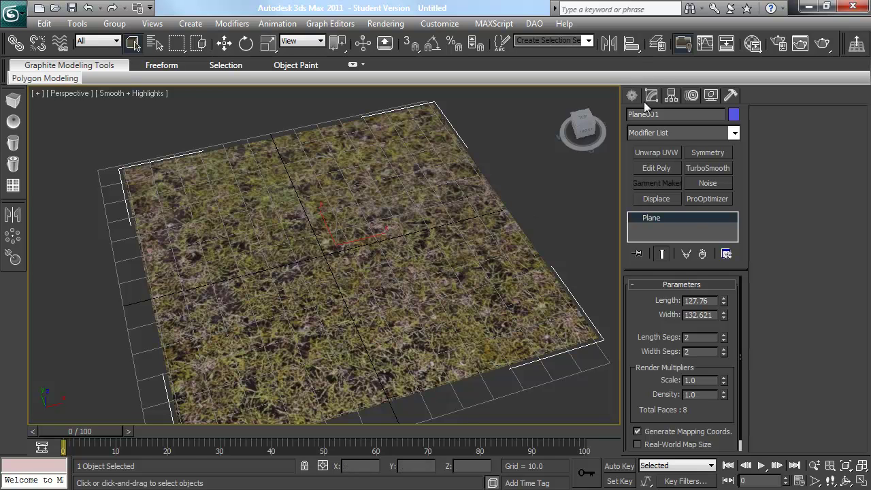
{"action": "left_click", "coordinate": [660, 154]}
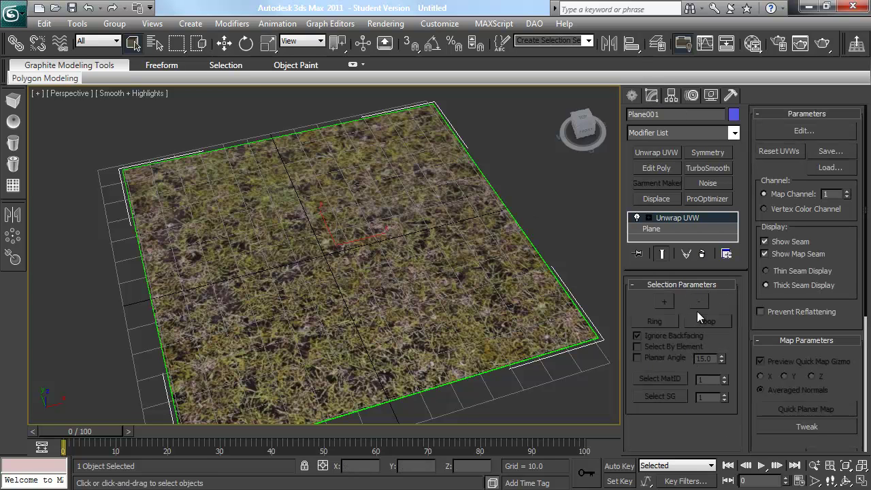
- Break the left column of UV faces from the layout, shift it downward and close the UV editor
{"action": "left_click", "coordinate": [808, 131]}
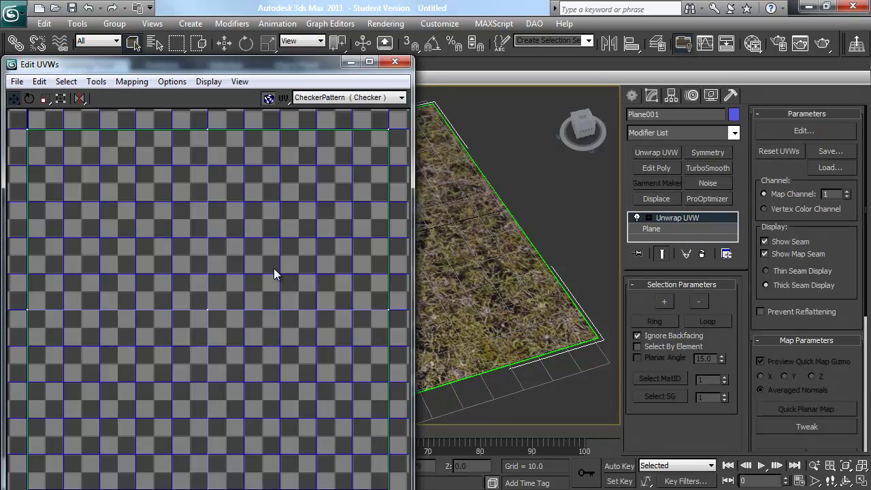
{"action": "scroll", "coordinate": [262, 271], "scroll_direction": "down", "scroll_amount": 4}
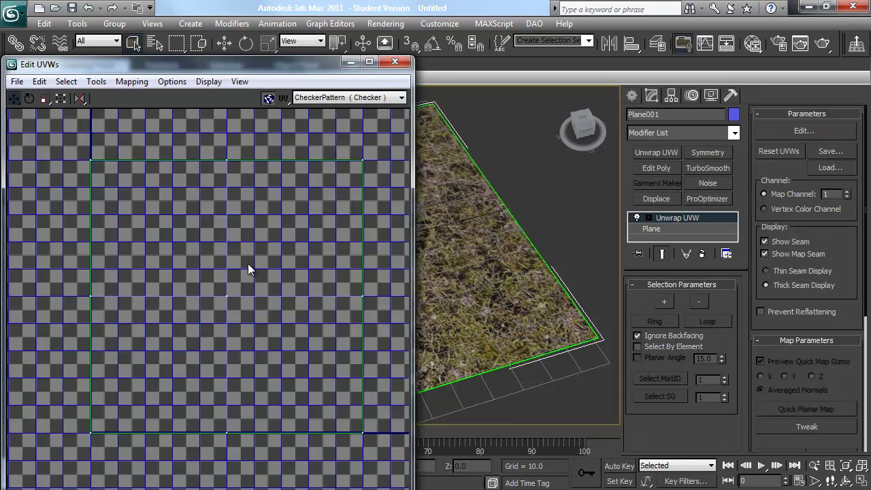
{"action": "left_click_drag", "start_coordinate": [143, 178], "coordinate": [197, 408]}
{"action": "right_click", "coordinate": [193, 299]}
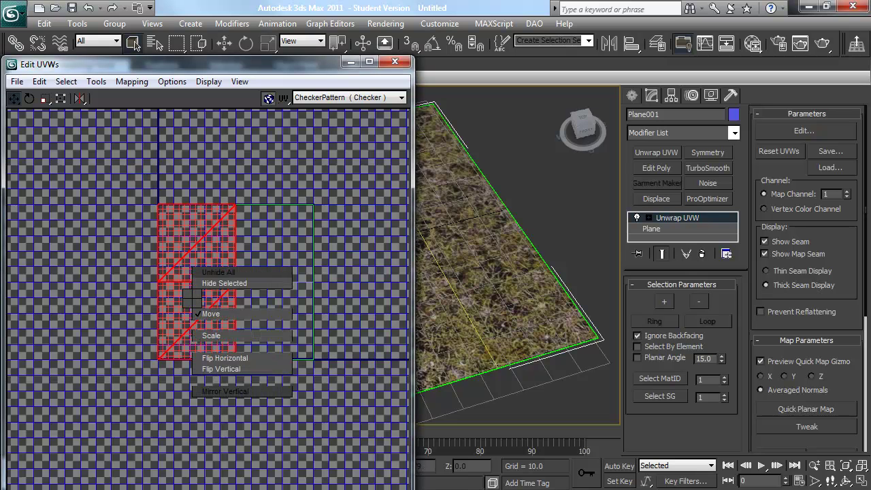
{"action": "right_click", "coordinate": [200, 244]}
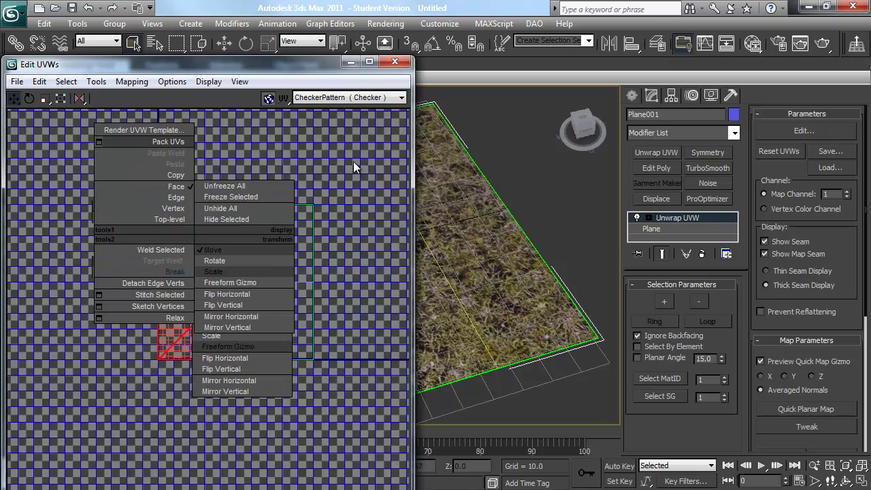
{"action": "right_click", "coordinate": [178, 273]}
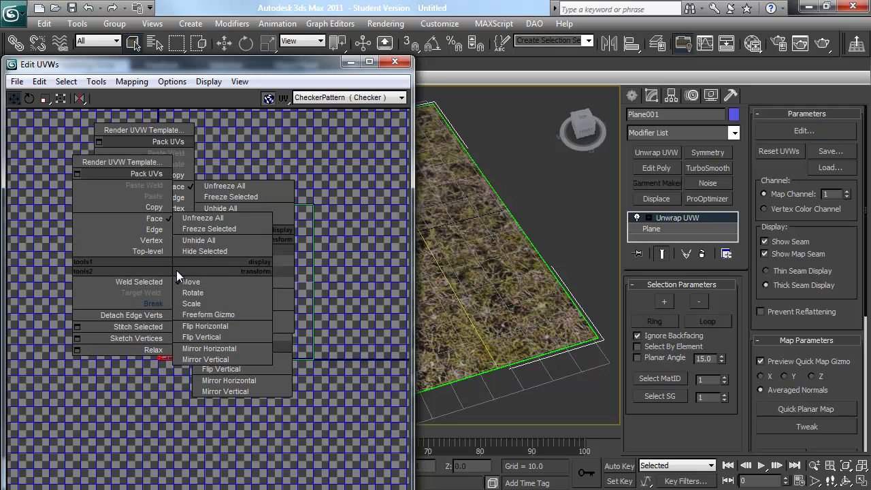
{"action": "left_click", "coordinate": [150, 306]}
{"action": "left_click_drag", "start_coordinate": [193, 265], "coordinate": [195, 285]}
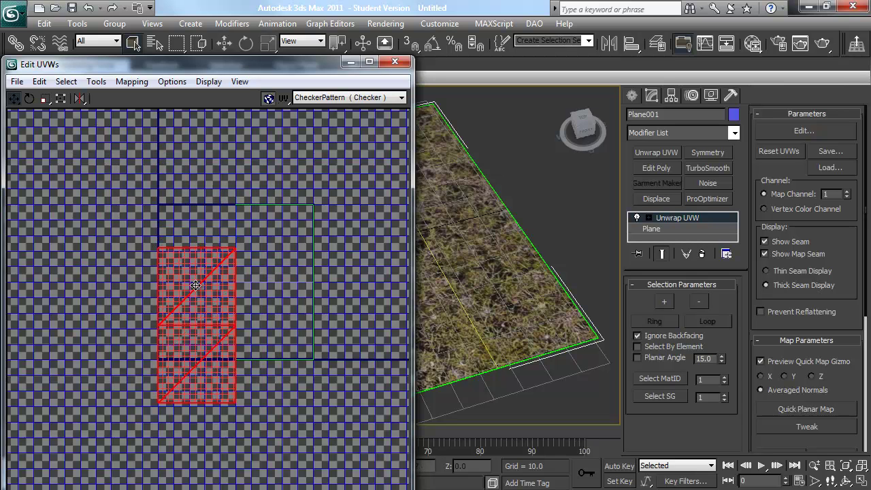
{"action": "left_click", "coordinate": [395, 62]}
- Deselect the plane, hide the viewport grid and inspect the grass texture closely along the broken UV edge
{"action": "left_click", "coordinate": [636, 97]}
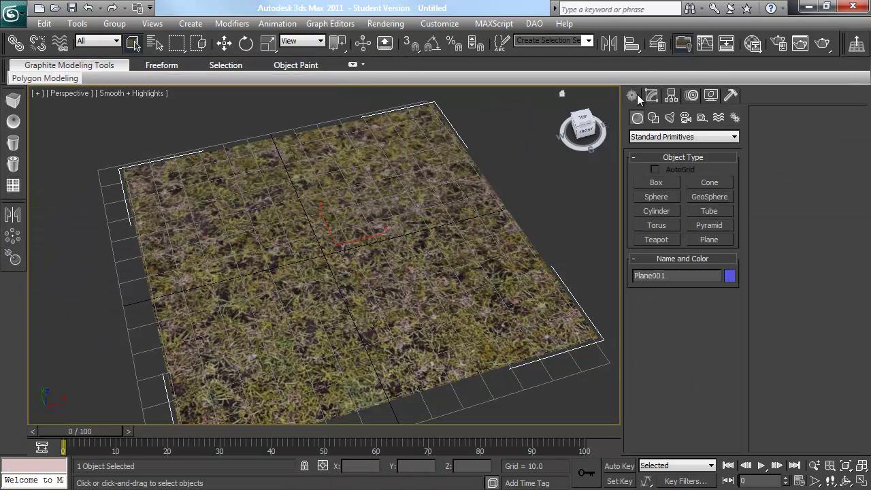
{"action": "left_click", "coordinate": [515, 189]}
{"action": "key", "text": "g"}
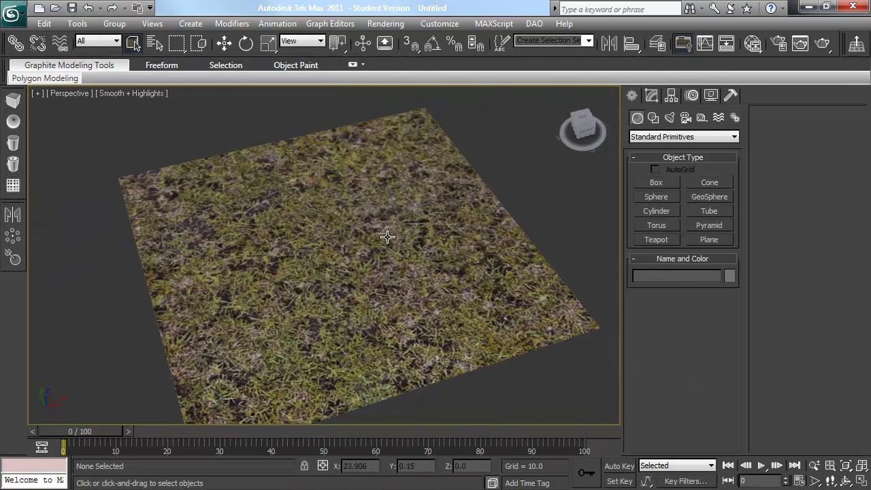
{"action": "scroll", "coordinate": [387, 237], "scroll_direction": "up", "scroll_amount": 5}
{"action": "mouse_move", "coordinate": [387, 237]}
{"action": "middle_mouse_down"}
{"action": "mouse_move", "coordinate": [383, 246]}
{"action": "mouse_move", "coordinate": [379, 194]}
{"action": "mouse_move", "coordinate": [399, 261]}
{"action": "mouse_move", "coordinate": [381, 231]}
{"action": "middle_mouse_up"}
{"action": "scroll", "coordinate": [410, 285], "scroll_direction": "up", "scroll_amount": 2}
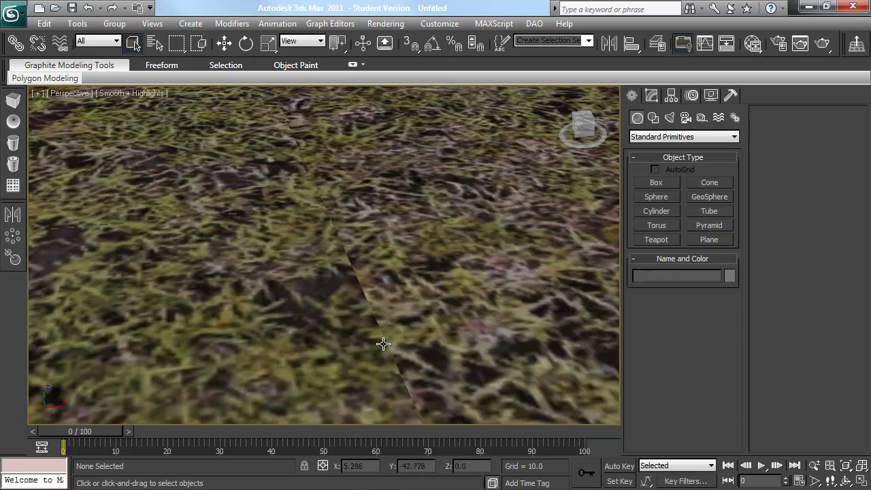
- Examine the plane's map seam with Unwrap UVW active, and view the whole plane without the seam display
{"action": "scroll", "coordinate": [351, 254], "scroll_direction": "down", "scroll_amount": 5}
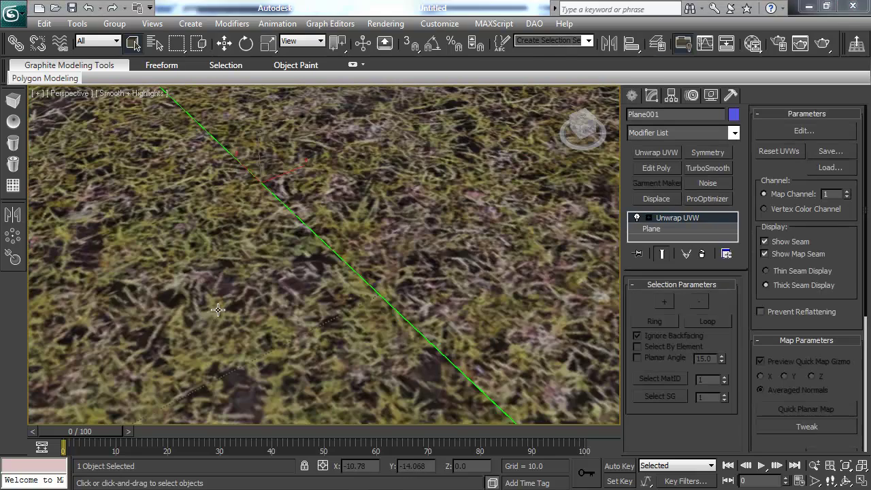
{"action": "scroll", "coordinate": [356, 284], "scroll_direction": "down", "scroll_amount": 5}
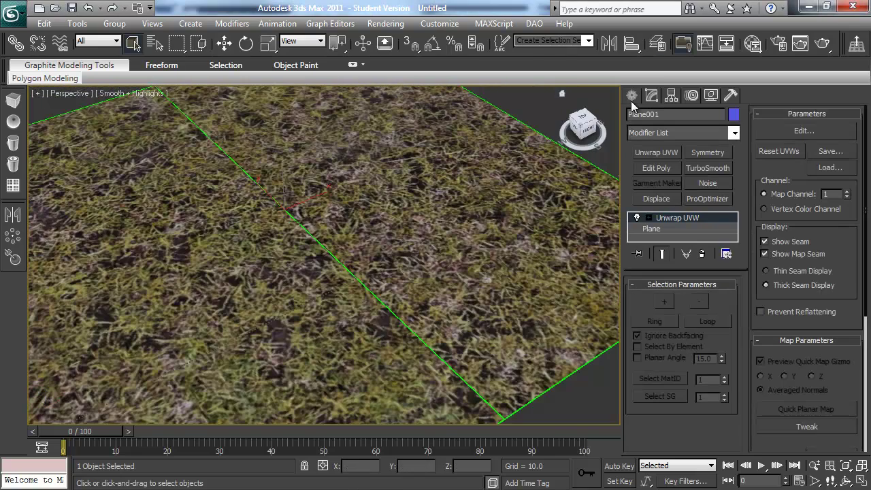
{"action": "left_click", "coordinate": [632, 95]}
{"action": "scroll", "coordinate": [371, 250], "scroll_direction": "down", "scroll_amount": 3}
{"action": "scroll", "coordinate": [381, 249], "scroll_direction": "up", "scroll_amount": 4}
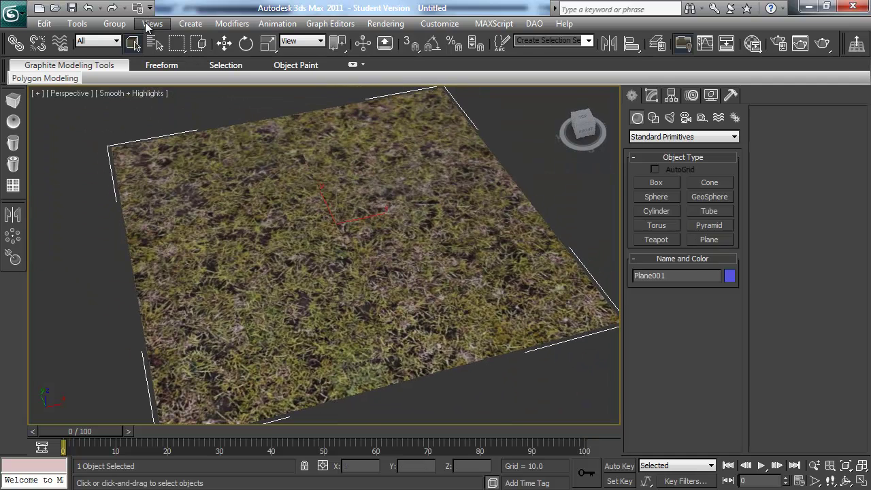
- Open Viewport Canvas, dock it beside the viewport and choose the plane's Diffuse Color grass map to paint on
{"action": "left_click", "coordinate": [77, 24]}
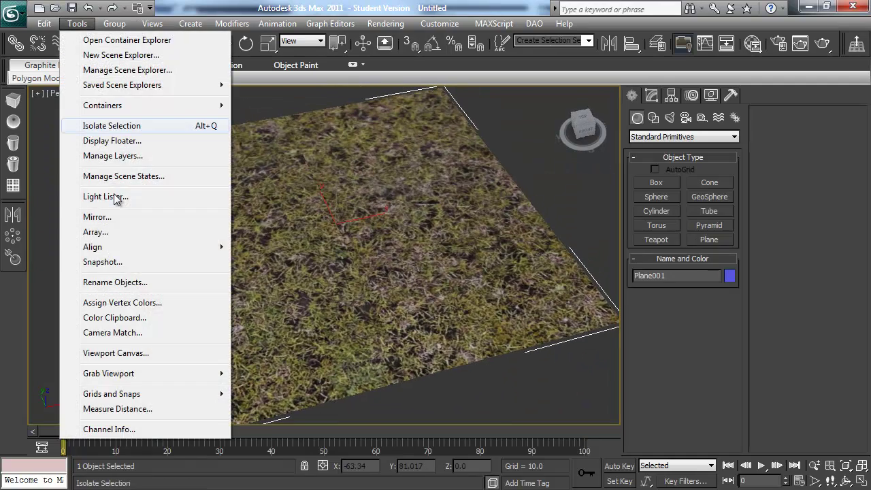
{"action": "left_click", "coordinate": [116, 354]}
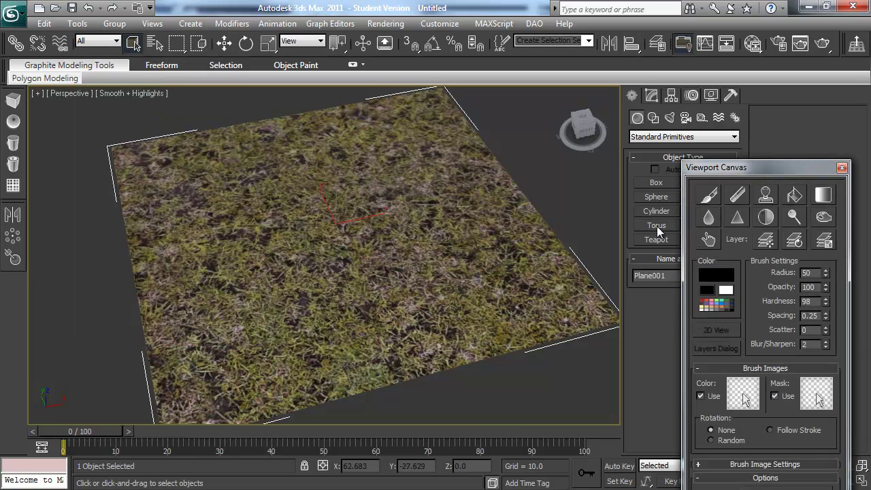
{"action": "left_click_drag", "start_coordinate": [727, 171], "coordinate": [24, 168]}
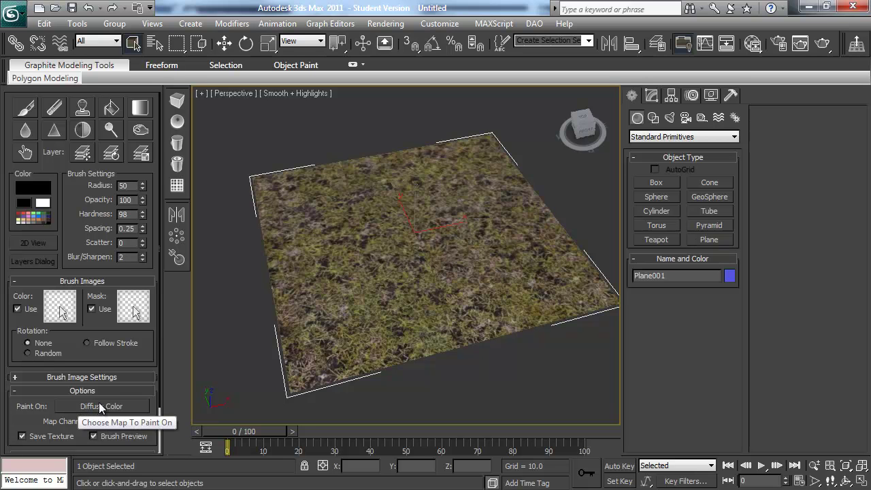
{"action": "left_click", "coordinate": [115, 407]}
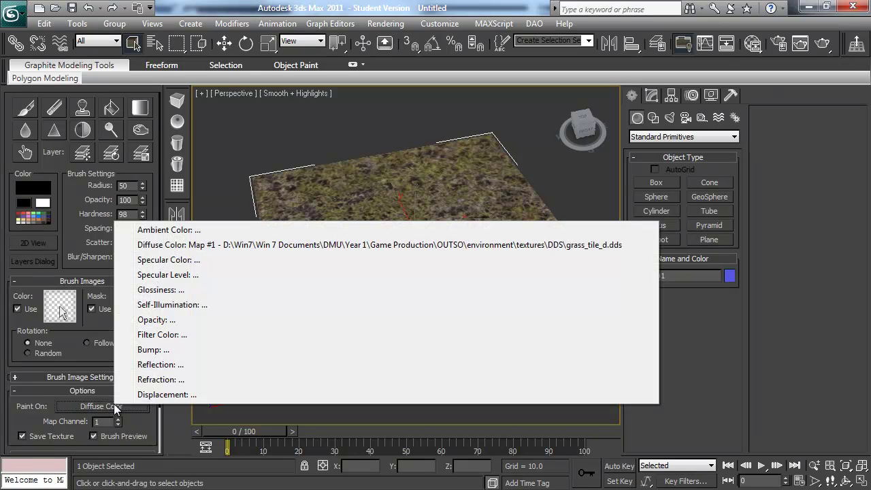
{"action": "left_click", "coordinate": [183, 246]}
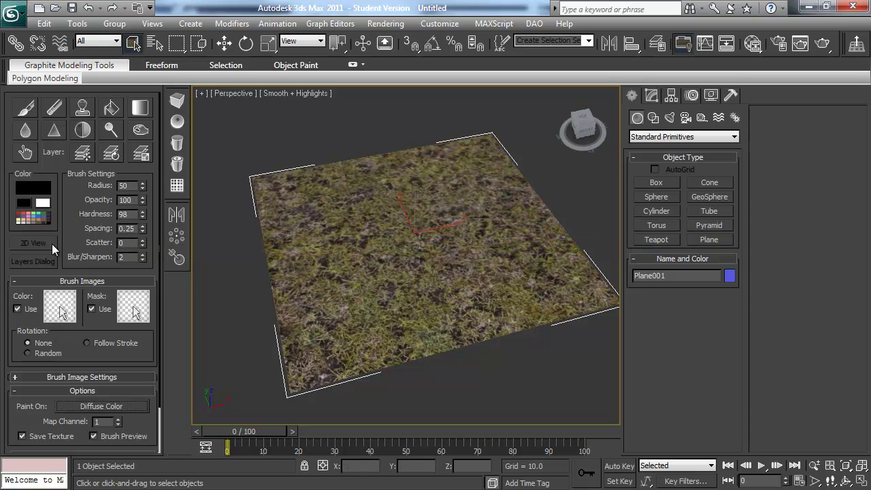
- Add a new layer above the background and paint black blobs over the plane with a 50-radius brush
{"action": "left_click", "coordinate": [30, 113]}
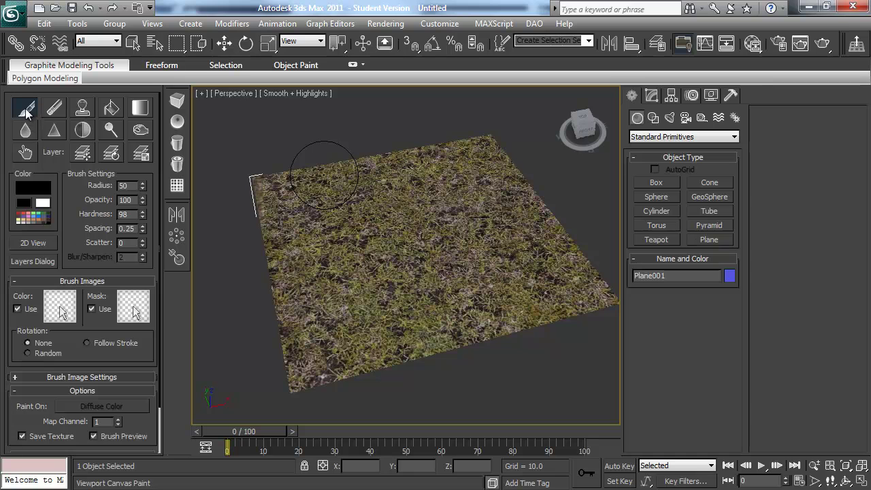
{"action": "left_click", "coordinate": [34, 261]}
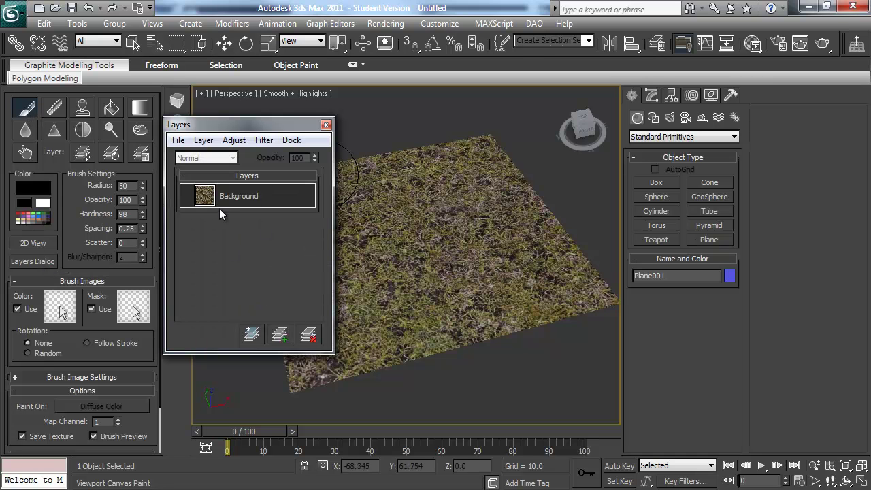
{"action": "left_click", "coordinate": [279, 334]}
{"action": "left_click", "coordinate": [430, 231]}
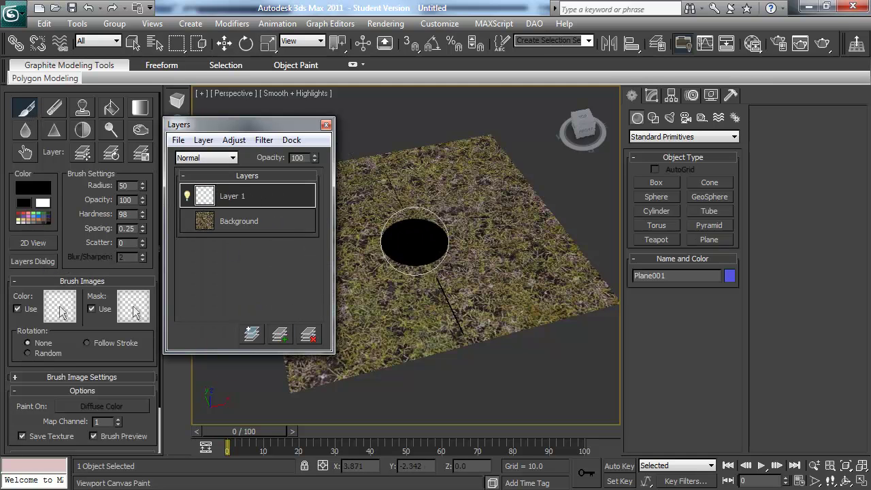
{"action": "left_click", "coordinate": [446, 279]}
{"action": "left_click", "coordinate": [354, 225]}
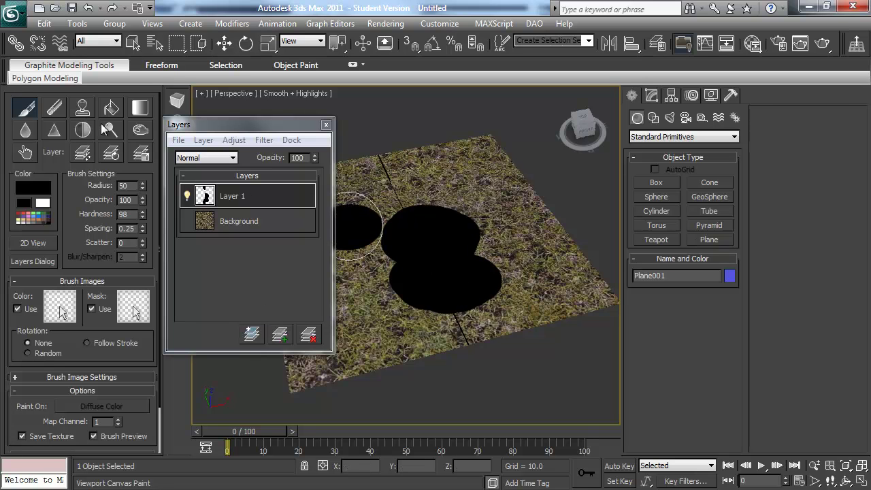
- Erase part of the black paint at 50 opacity, and delete the test layer
{"action": "left_click", "coordinate": [55, 108]}
{"action": "mouse_move", "coordinate": [354, 225]}
{"action": "left_mouse_down"}
{"action": "mouse_move", "coordinate": [463, 194]}
{"action": "mouse_move", "coordinate": [451, 197]}
{"action": "left_mouse_up"}
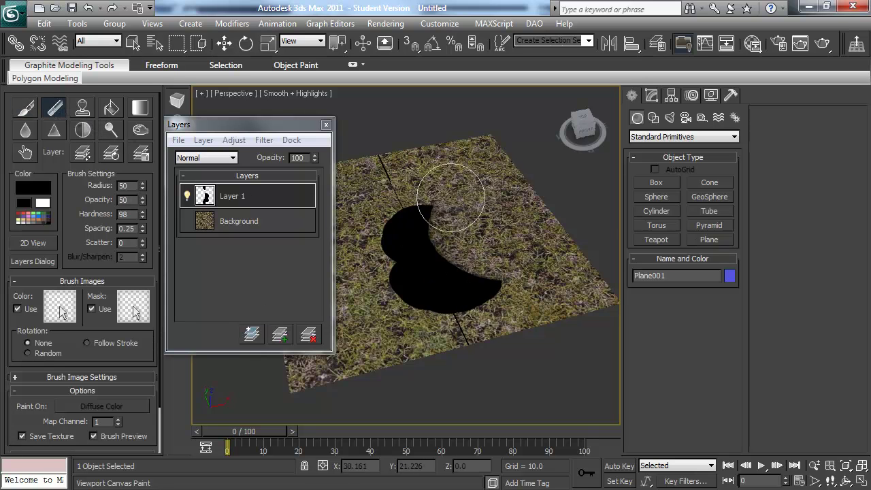
{"action": "right_click", "coordinate": [272, 195]}
{"action": "key", "text": "Escape"}
{"action": "left_click", "coordinate": [308, 334]}
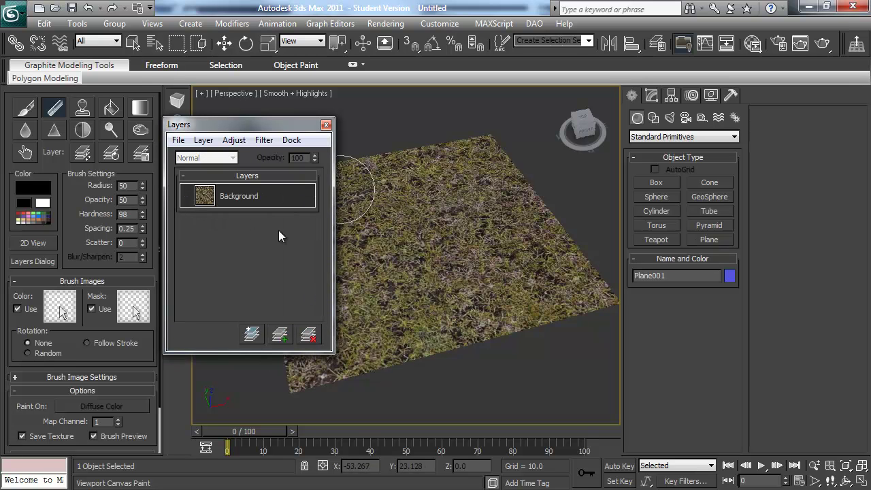
- Switch to the Clone brush, close the layers window and set the brush hardness to 85 for work on the seam
{"action": "left_click", "coordinate": [84, 107]}
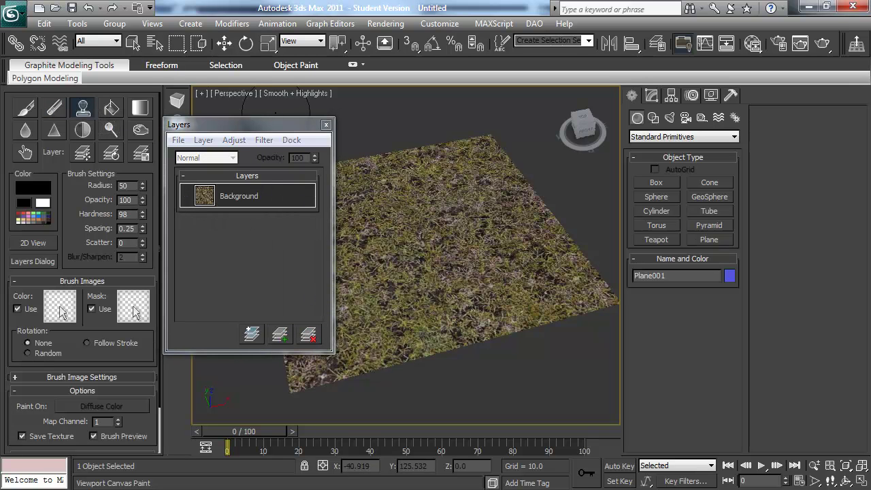
{"action": "left_click", "coordinate": [326, 126]}
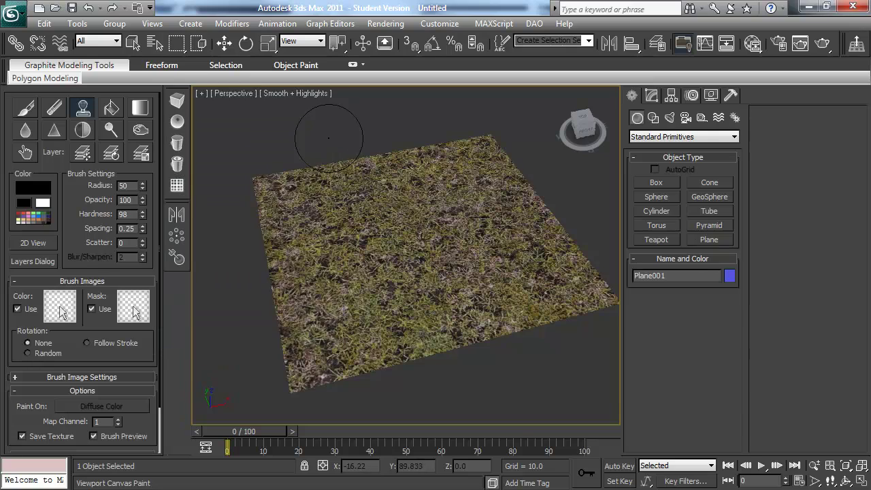
{"action": "scroll", "coordinate": [409, 232], "scroll_direction": "up", "scroll_amount": 6}
{"action": "scroll", "coordinate": [444, 265], "scroll_direction": "up", "scroll_amount": 5}
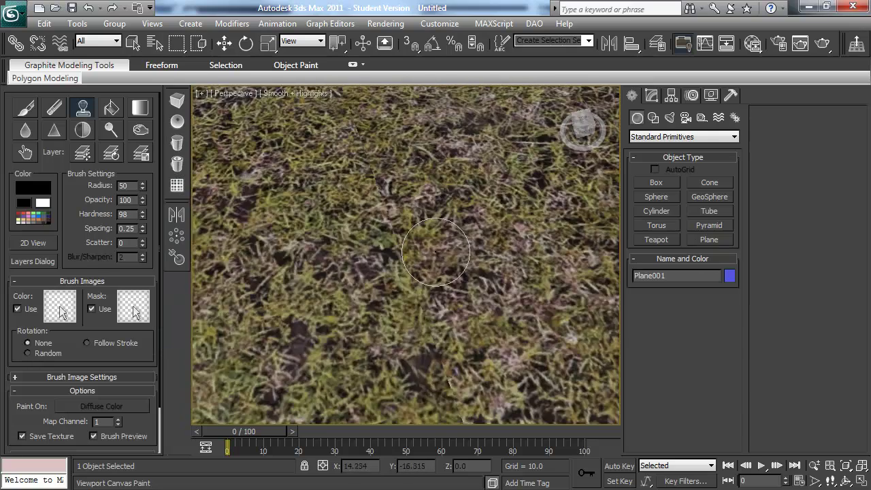
{"action": "mouse_move", "coordinate": [471, 311]}
{"action": "middle_mouse_down"}
{"action": "mouse_move", "coordinate": [385, 297]}
{"action": "mouse_move", "coordinate": [372, 324]}
{"action": "middle_mouse_up"}
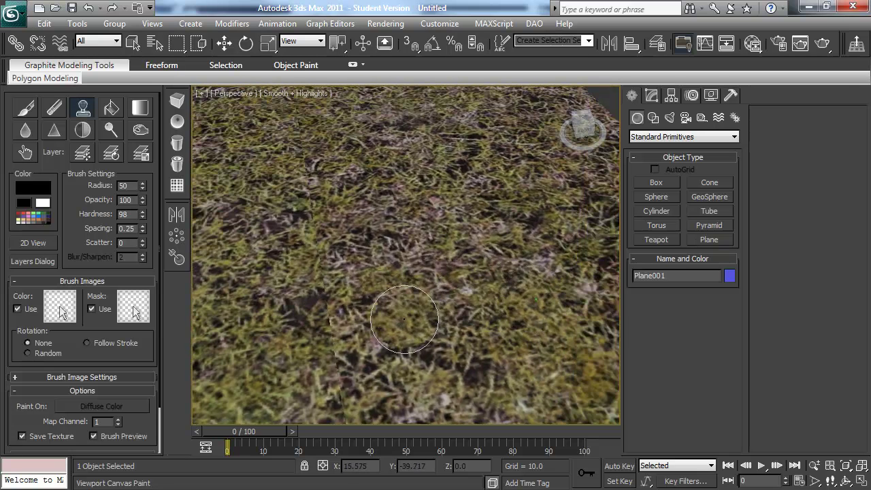
{"action": "middle_click_drag", "start_coordinate": [335, 334], "coordinate": [337, 332]}
{"action": "scroll", "coordinate": [335, 334], "scroll_direction": "down", "scroll_amount": 4}
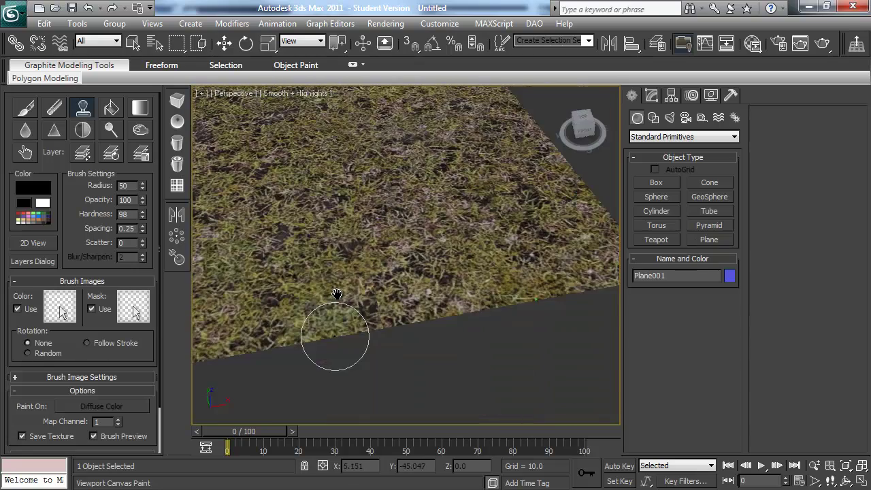
{"action": "scroll", "coordinate": [353, 284], "scroll_direction": "up", "scroll_amount": 2}
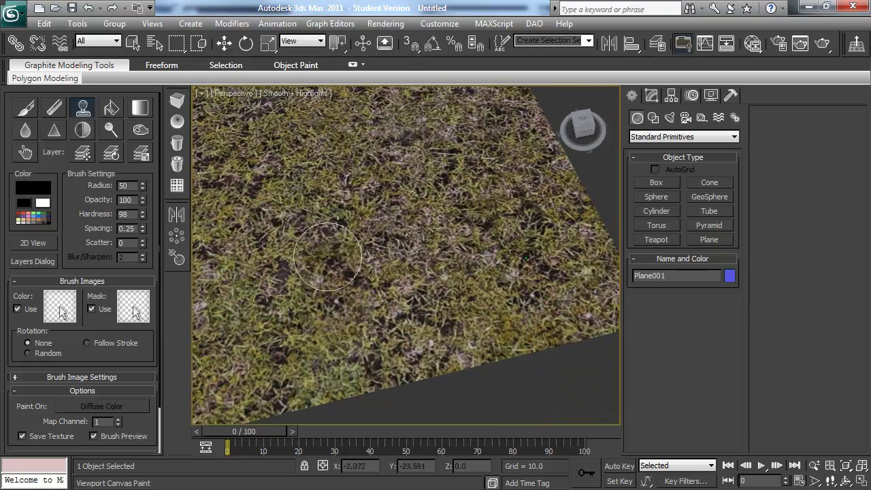
{"action": "scroll", "coordinate": [327, 245], "scroll_direction": "up", "scroll_amount": 2}
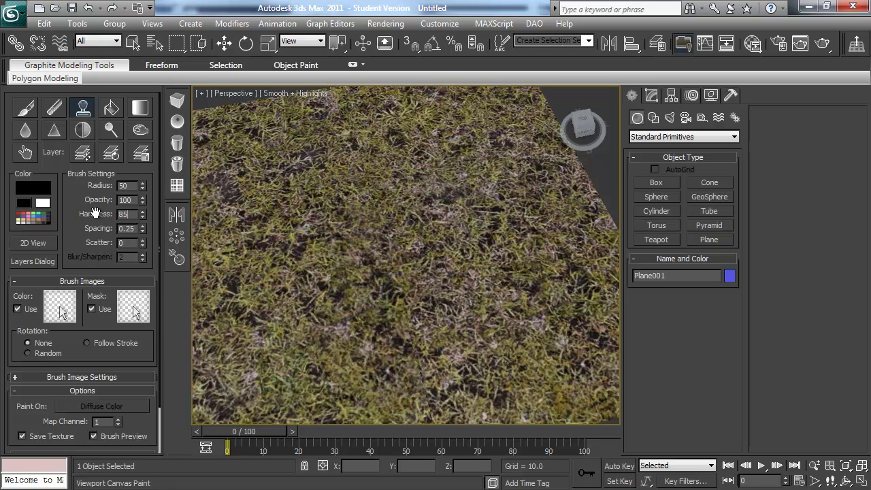
- Sample clean grass areas and clone them over the seam through the middle of the plane
{"action": "middle_click_drag", "start_coordinate": [342, 195], "coordinate": [350, 226]}
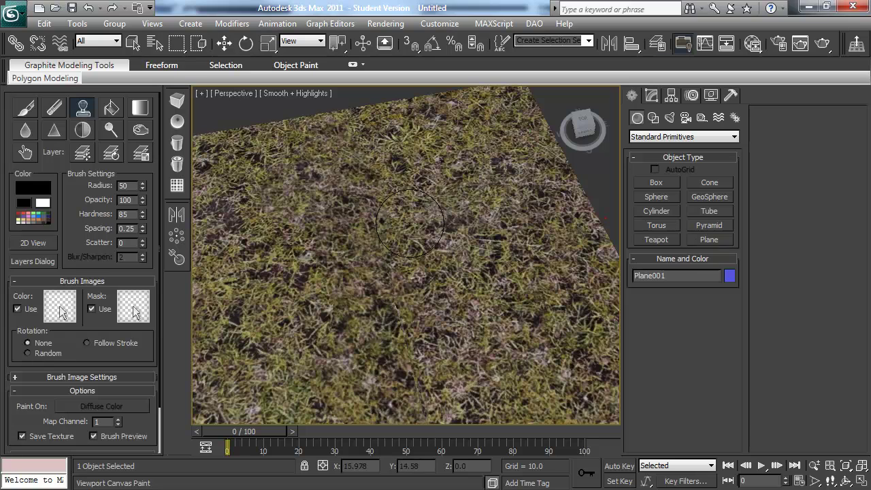
{"action": "middle_click_drag", "start_coordinate": [423, 334], "coordinate": [387, 267]}
{"action": "middle_click_drag", "start_coordinate": [316, 375], "coordinate": [351, 346]}
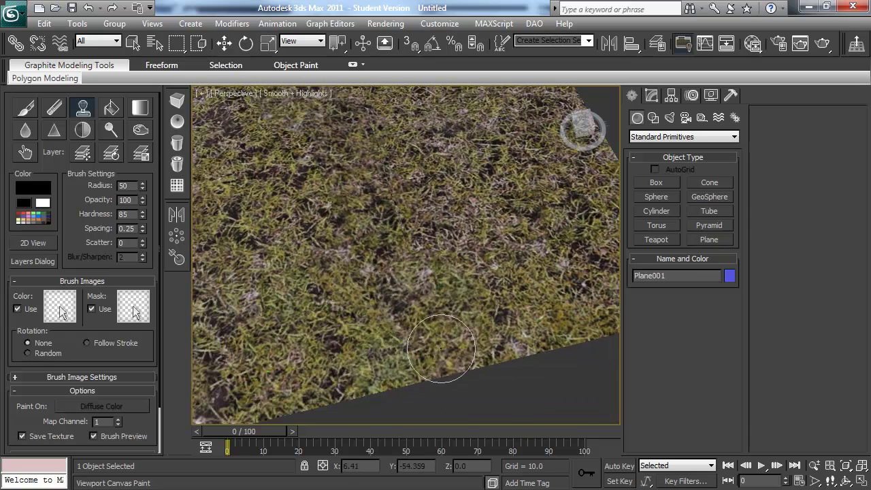
{"action": "scroll", "coordinate": [460, 331], "scroll_direction": "down", "scroll_amount": 6}
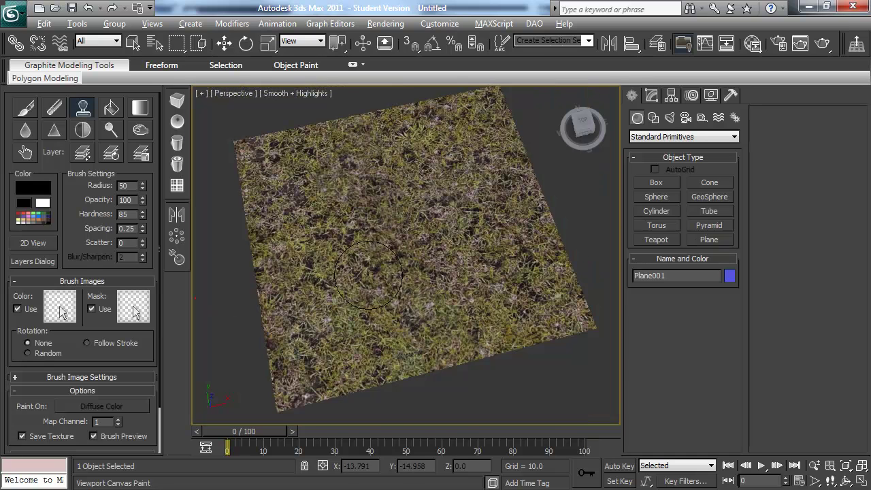
{"action": "left_click", "coordinate": [322, 263], "text": "alt"}
{"action": "left_click_drag", "start_coordinate": [425, 234], "coordinate": [444, 209]}
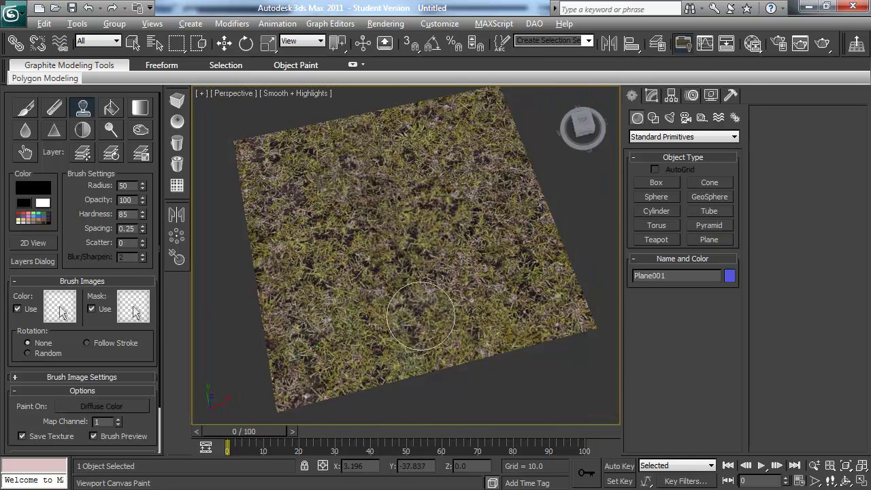
{"action": "key", "text": "alt"}
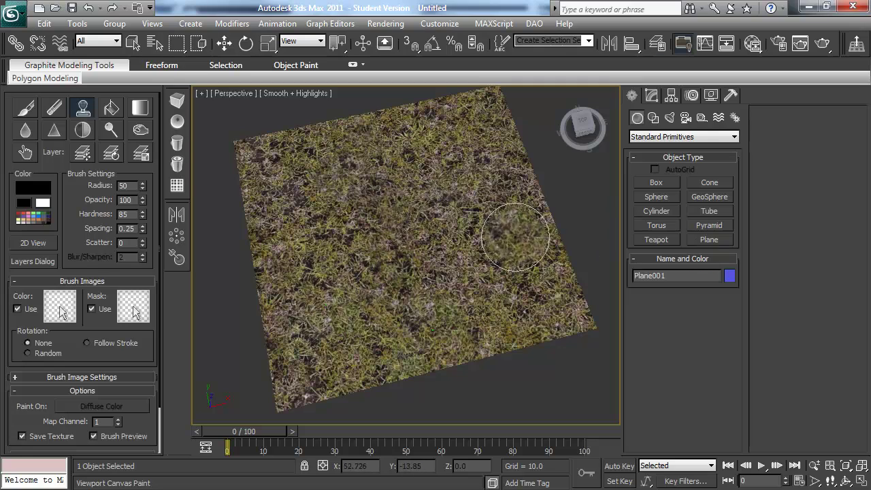
- Clone grass over the remaining seam traces along the length of the plane, and inspect the blended texture
{"action": "middle_click_drag", "start_coordinate": [497, 293], "coordinate": [477, 261], "text": "alt"}
{"action": "scroll", "coordinate": [491, 290], "scroll_direction": "up", "scroll_amount": 3}
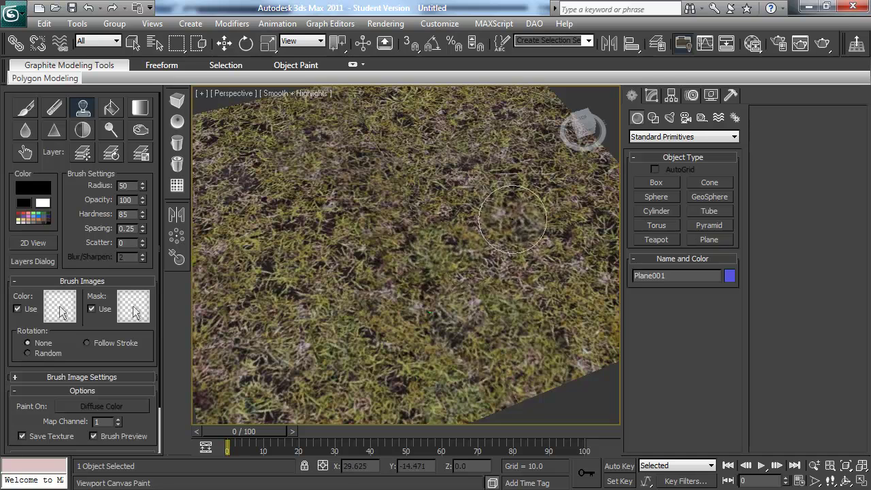
{"action": "mouse_move", "coordinate": [482, 174]}
{"action": "middle_mouse_down", "text": "alt"}
{"action": "mouse_move", "coordinate": [516, 278]}
{"action": "mouse_move", "coordinate": [443, 248]}
{"action": "mouse_move", "coordinate": [441, 199]}
{"action": "middle_mouse_up", "text": "alt"}
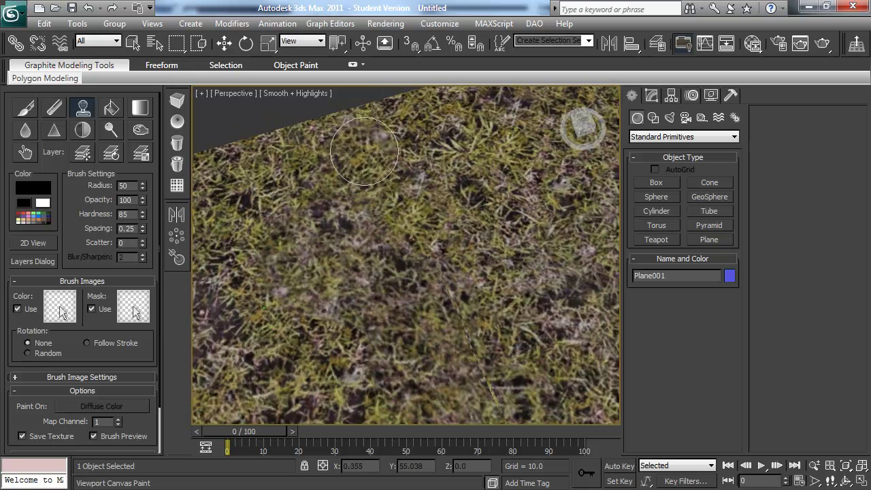
{"action": "mouse_move", "coordinate": [354, 136]}
{"action": "middle_mouse_down", "text": "alt"}
{"action": "mouse_move", "coordinate": [444, 280]}
{"action": "mouse_move", "coordinate": [437, 281]}
{"action": "middle_mouse_up", "text": "alt"}
{"action": "mouse_move", "coordinate": [426, 272]}
{"action": "left_mouse_down"}
{"action": "mouse_move", "coordinate": [373, 301]}
{"action": "mouse_move", "coordinate": [396, 335]}
{"action": "left_mouse_up"}
{"action": "middle_click_drag", "start_coordinate": [511, 259], "coordinate": [500, 189], "text": "alt"}
{"action": "mouse_move", "coordinate": [313, 216]}
{"action": "left_mouse_down"}
{"action": "mouse_move", "coordinate": [359, 209]}
{"action": "mouse_move", "coordinate": [417, 290]}
{"action": "left_mouse_up"}
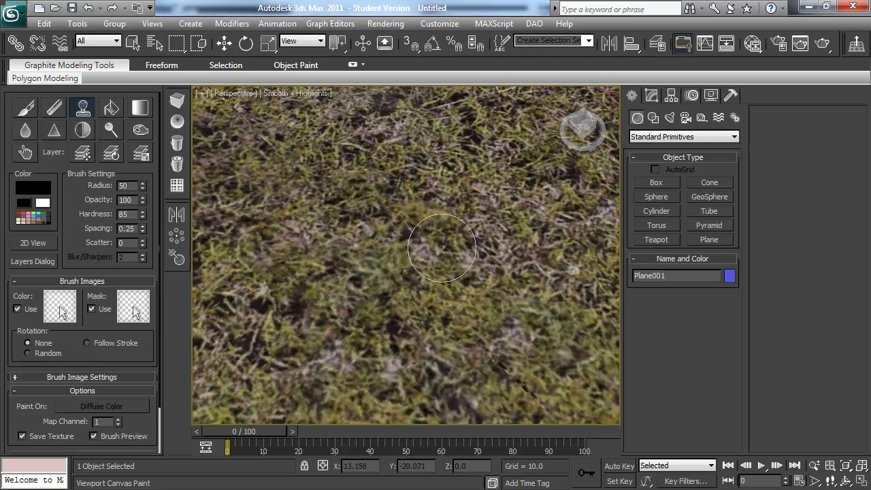
{"action": "middle_click_drag", "start_coordinate": [514, 357], "coordinate": [464, 257]}
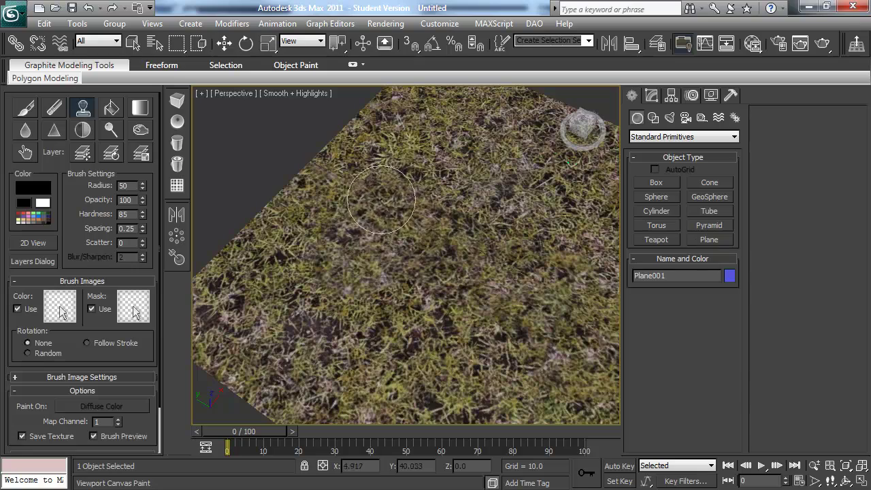
{"action": "mouse_move", "coordinate": [497, 266]}
{"action": "middle_mouse_down", "text": "alt"}
{"action": "mouse_move", "coordinate": [460, 299]}
{"action": "mouse_move", "coordinate": [418, 290]}
{"action": "mouse_move", "coordinate": [427, 273]}
{"action": "middle_mouse_up", "text": "alt"}
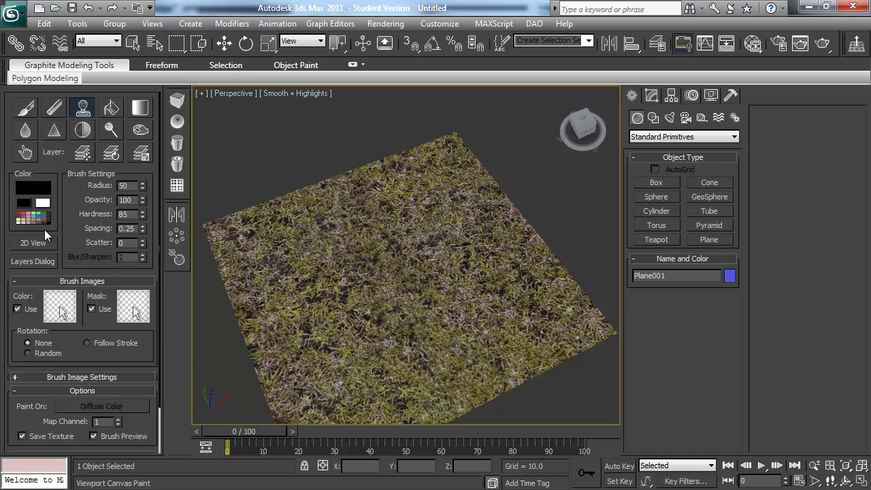
- Save the painted texture as a flattened PNG bitmap named grass on the Desktop
{"action": "left_click", "coordinate": [39, 262]}
{"action": "left_click", "coordinate": [178, 139]}
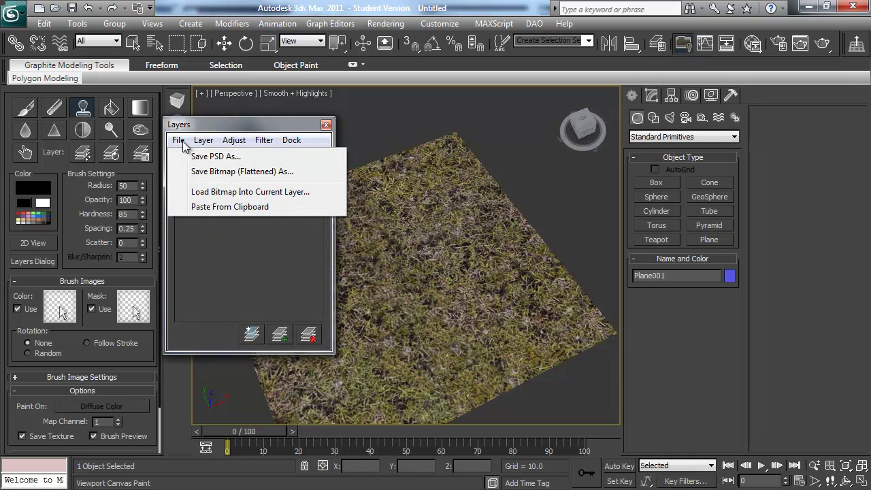
{"action": "left_click", "coordinate": [203, 173]}
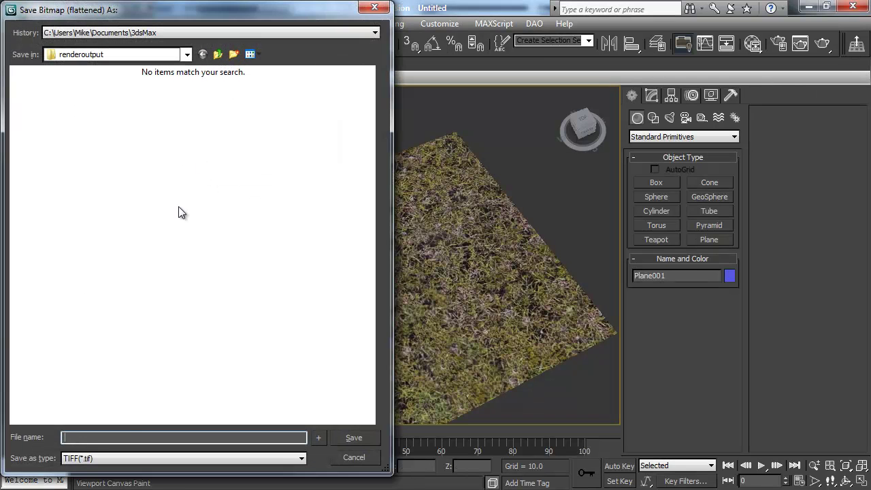
{"action": "left_click", "coordinate": [107, 459]}
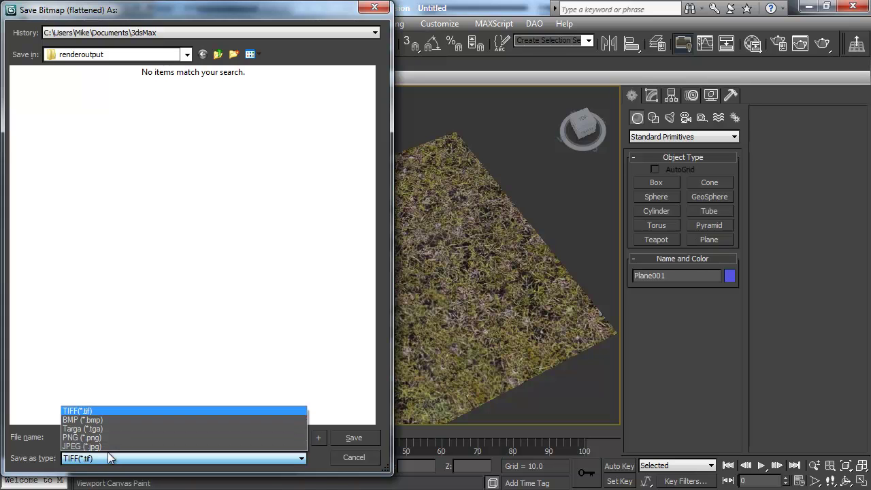
{"action": "left_click", "coordinate": [107, 438]}
{"action": "left_click", "coordinate": [187, 54]}
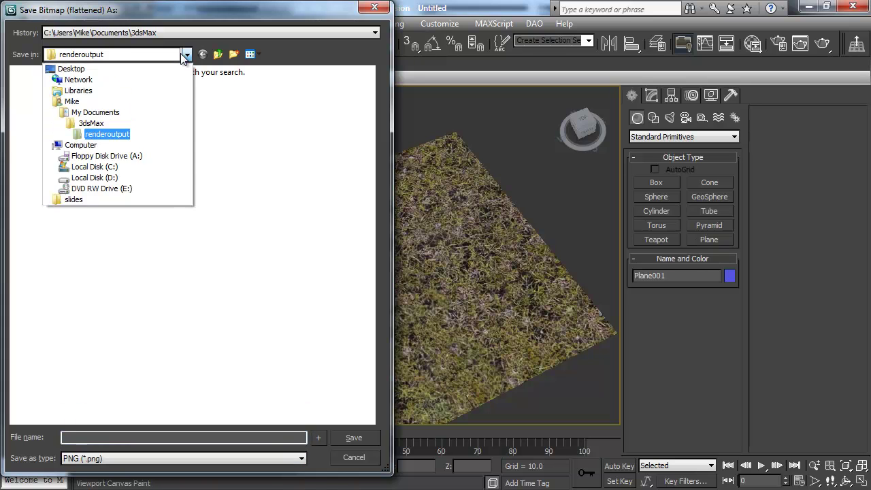
{"action": "left_click", "coordinate": [158, 67]}
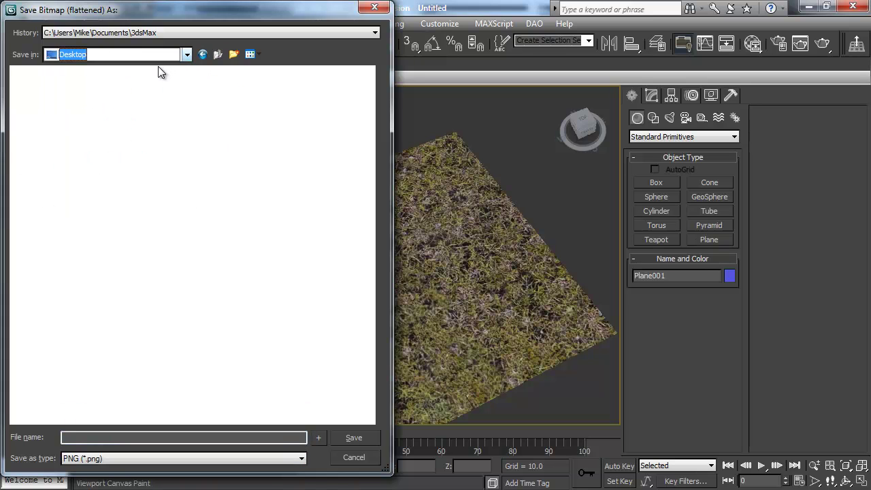
{"action": "left_click", "coordinate": [156, 437]}
{"action": "type", "text": "grass"}
{"action": "key", "text": "Return"}
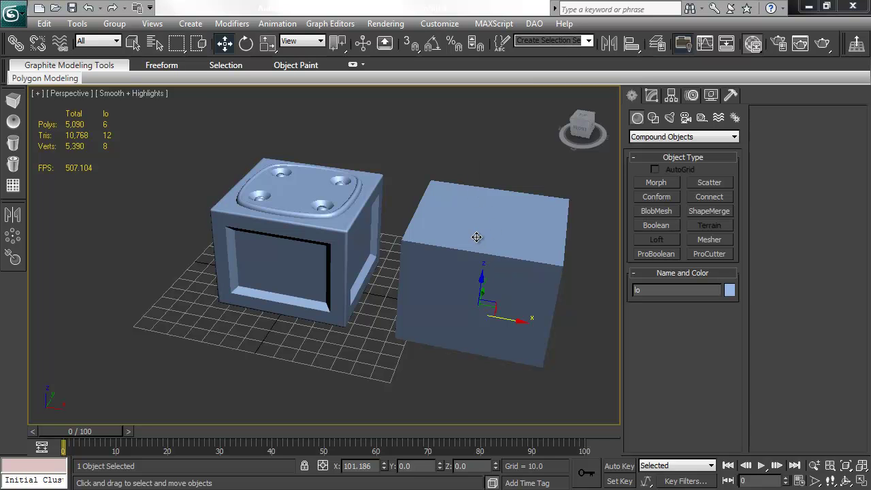
- Compare the mesh density of the hi and lo boxes with edged faces displayed, and return to plain shading
{"action": "key", "text": "F4"}
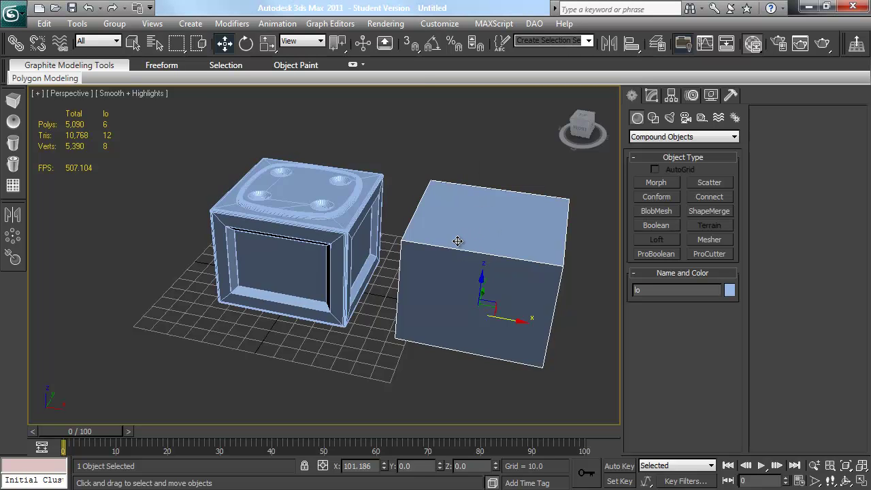
{"action": "middle_click_drag", "start_coordinate": [500, 287], "coordinate": [365, 285], "text": "alt"}
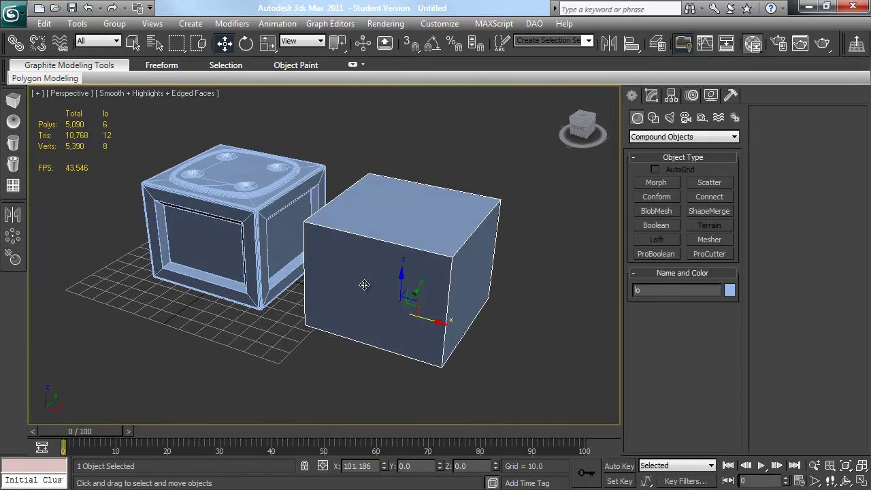
{"action": "left_click", "coordinate": [240, 218]}
{"action": "middle_click_drag", "start_coordinate": [213, 240], "coordinate": [272, 269]}
{"action": "key", "text": "F4"}
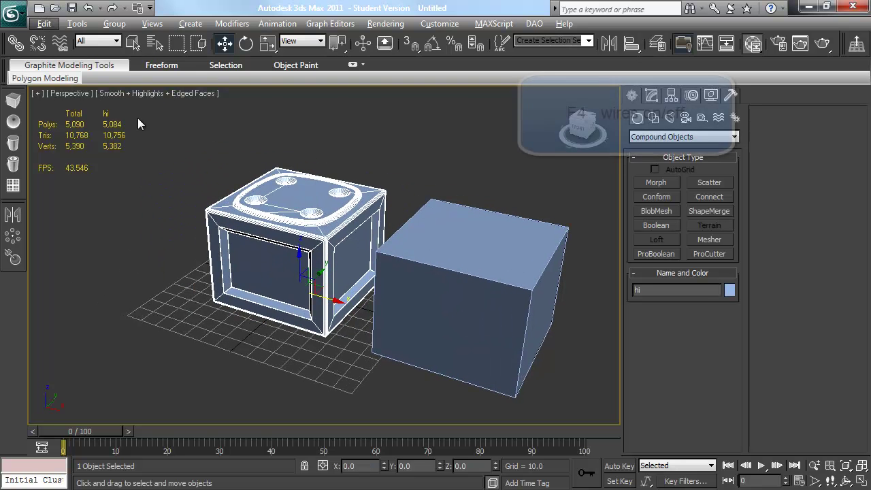
{"action": "left_click", "coordinate": [420, 163]}
{"action": "scroll", "coordinate": [312, 224], "scroll_direction": "up", "scroll_amount": 4}
{"action": "key", "text": "F4"}
{"action": "middle_click_drag", "start_coordinate": [311, 218], "coordinate": [403, 284], "text": "alt"}
- Reset the lo box's X position to 0 so it overlaps the hi box, and check the scene's object list
{"action": "left_click", "coordinate": [445, 251]}
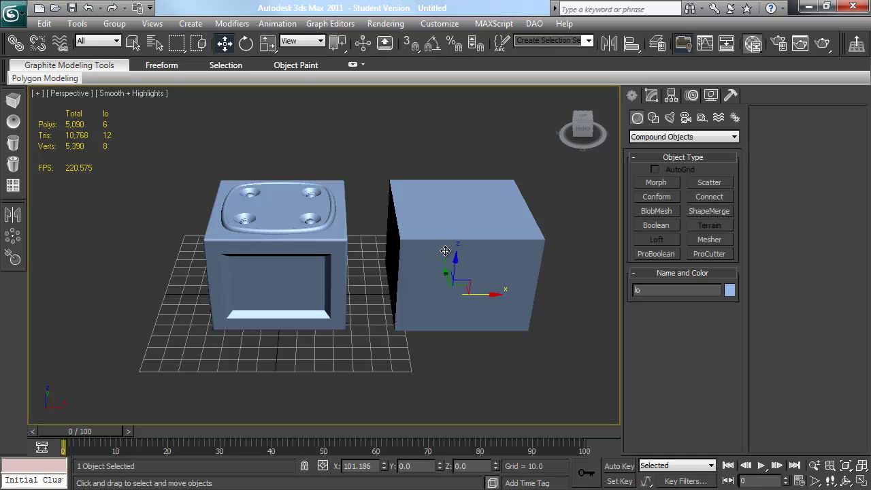
{"action": "right_click", "coordinate": [384, 466]}
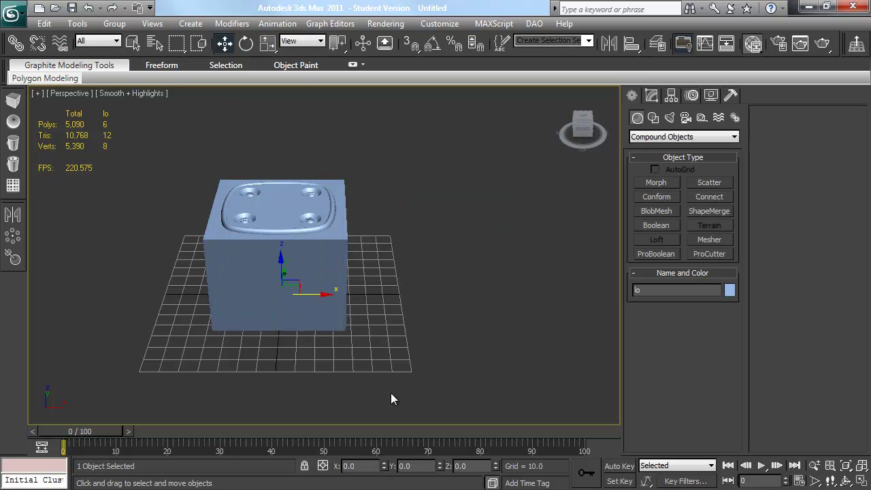
{"action": "scroll", "coordinate": [310, 311], "scroll_direction": "up", "scroll_amount": 4}
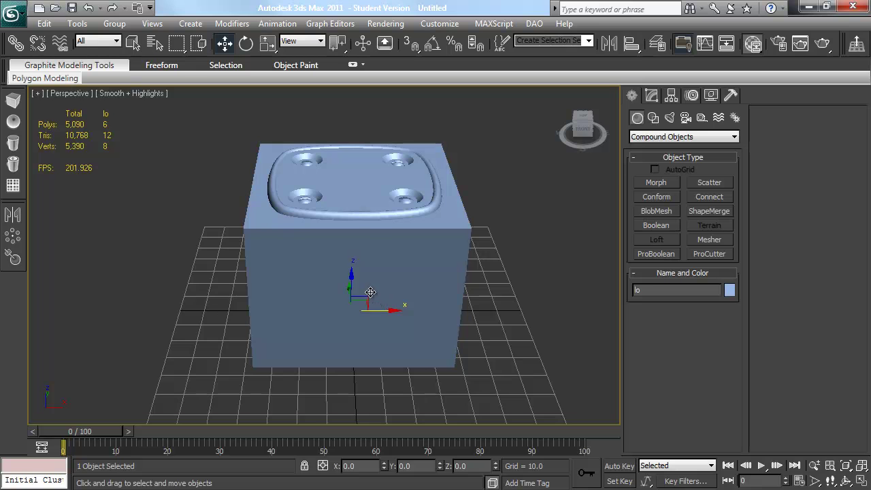
{"action": "middle_click_drag", "start_coordinate": [373, 298], "coordinate": [337, 306], "text": "alt"}
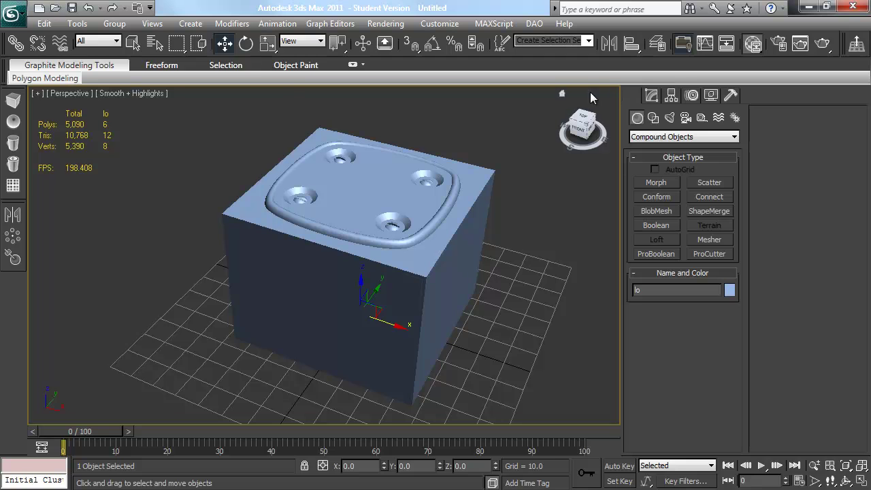
{"action": "left_click", "coordinate": [155, 43]}
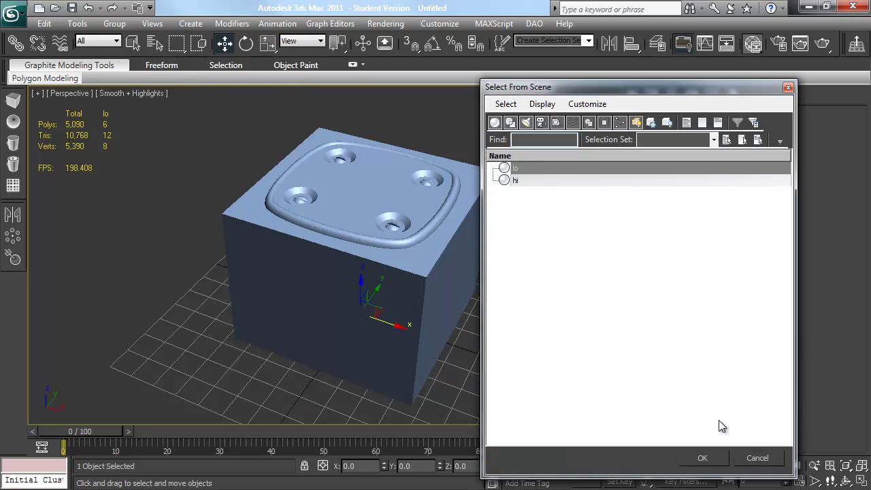
{"action": "key", "text": "Escape"}
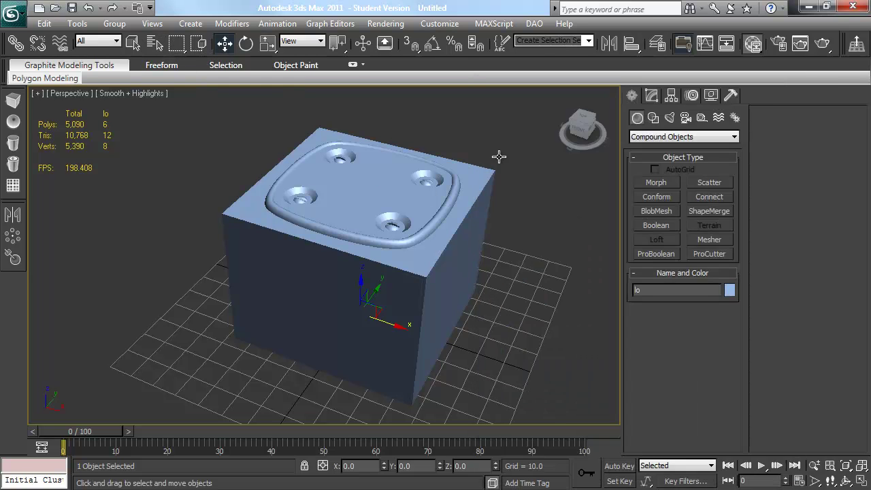
- Apply Unwrap UVW to the lo box, review its UV layout, and collapse the modifier into the Editable Poly
{"action": "left_click", "coordinate": [656, 97]}
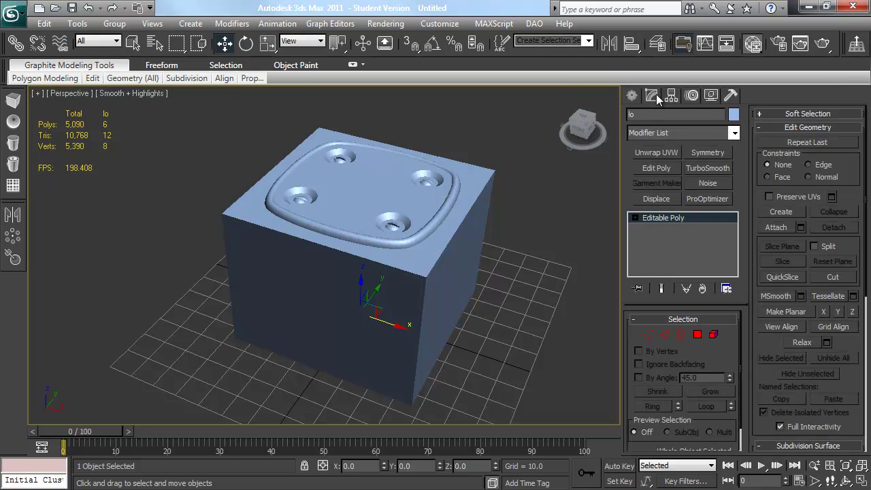
{"action": "left_click", "coordinate": [669, 153]}
{"action": "left_click", "coordinate": [805, 130]}
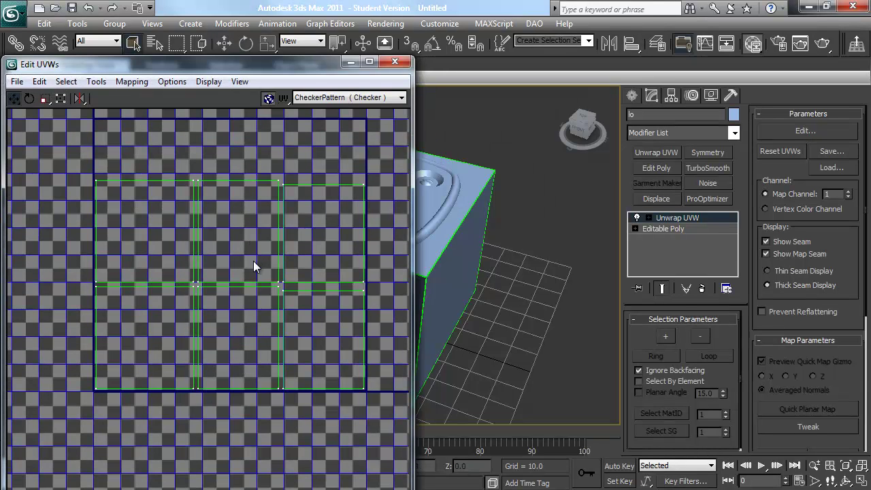
{"action": "middle_click_drag", "start_coordinate": [253, 261], "coordinate": [204, 319]}
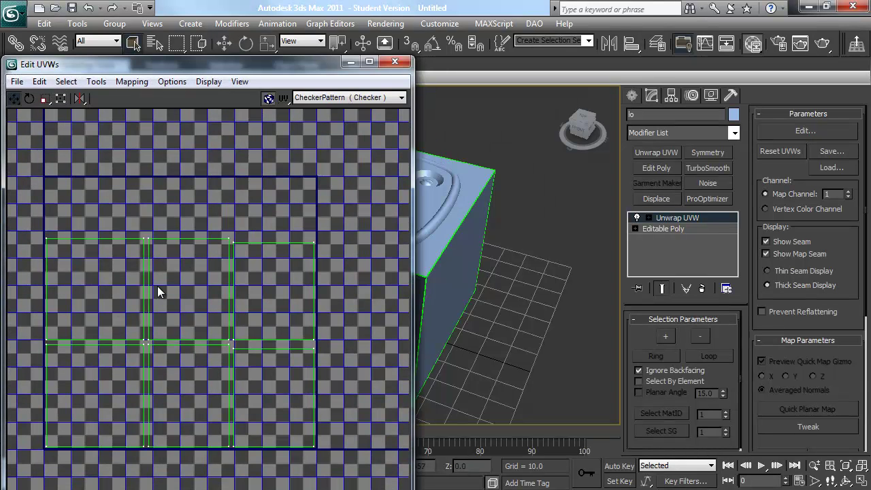
{"action": "left_click", "coordinate": [395, 61]}
{"action": "right_click", "coordinate": [676, 217]}
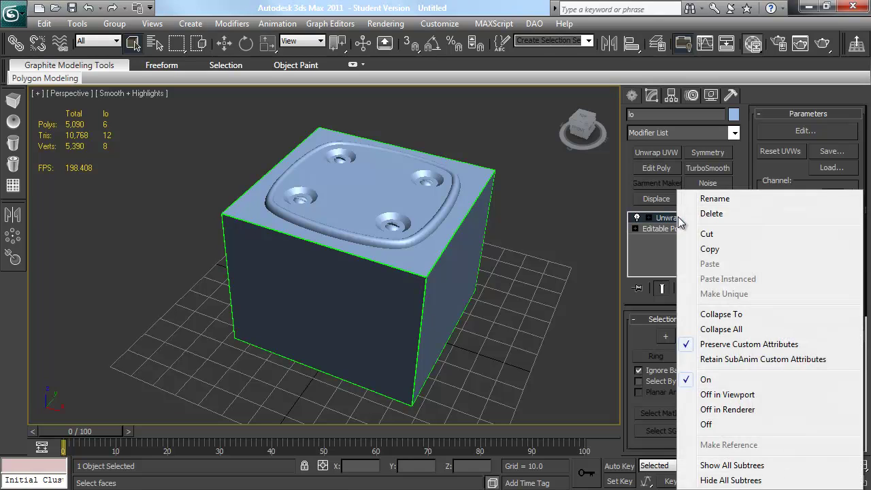
{"action": "left_click", "coordinate": [721, 315]}
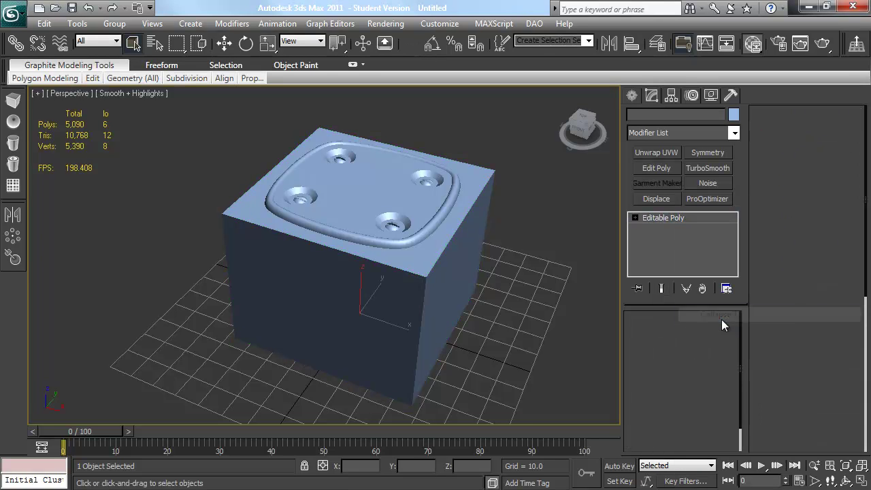
- Add a Projection modifier to the lo box and add hi from the object list as its reference geometry
{"action": "left_click", "coordinate": [734, 133]}
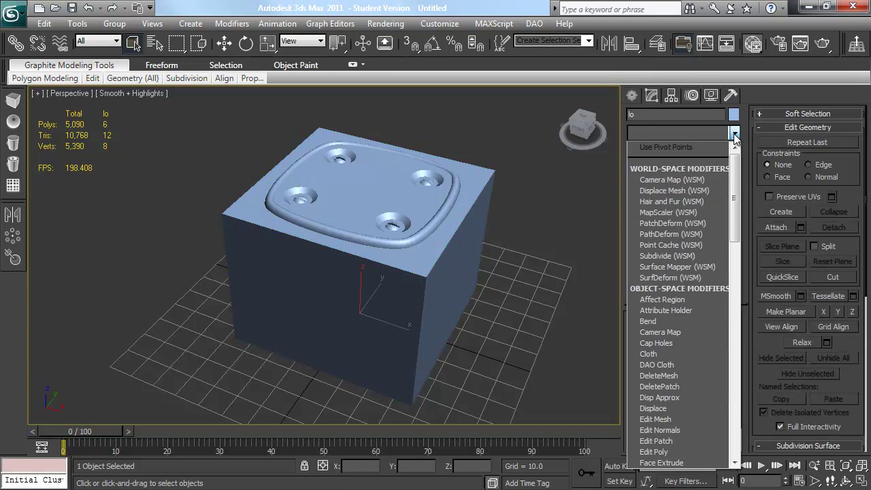
{"action": "type", "text": "pro"}
{"action": "left_click", "coordinate": [720, 147]}
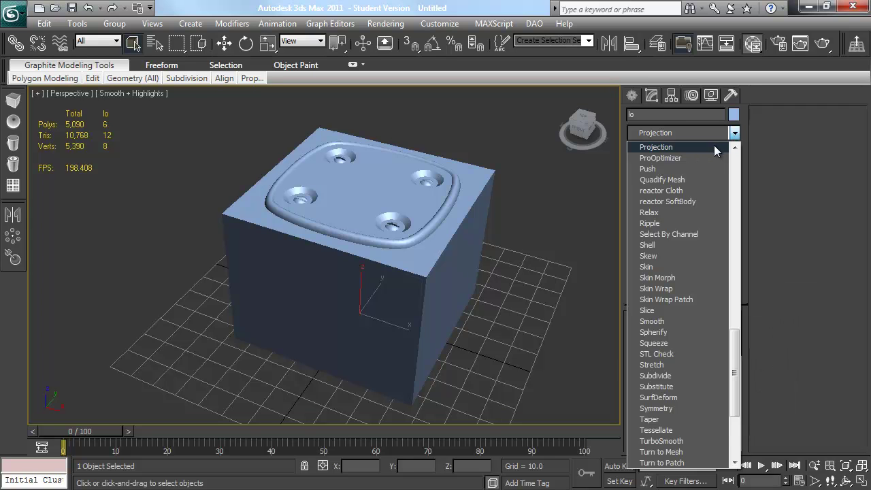
{"action": "left_click_drag", "start_coordinate": [804, 189], "coordinate": [825, 337]}
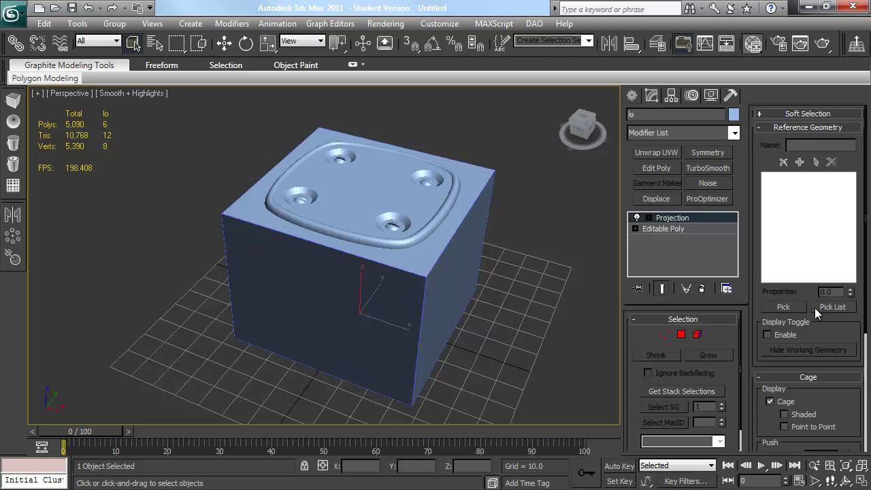
{"action": "left_click", "coordinate": [842, 307]}
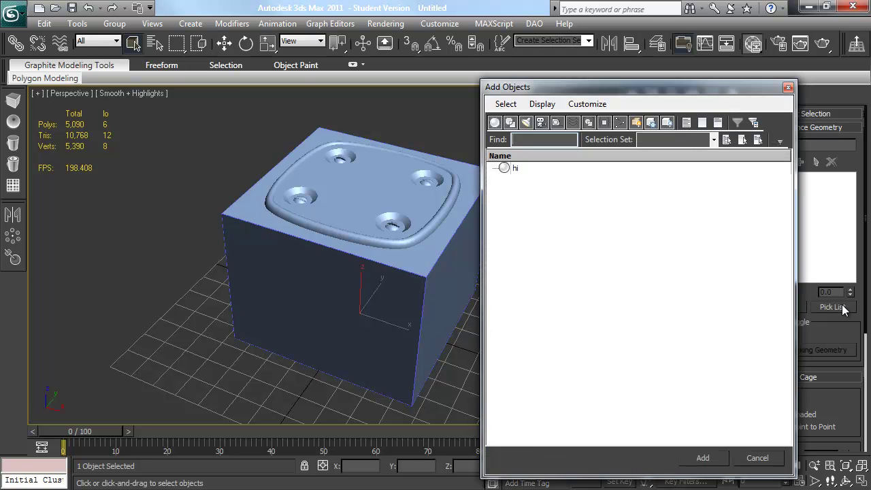
{"action": "left_click", "coordinate": [516, 171]}
{"action": "double_click", "coordinate": [517, 170]}
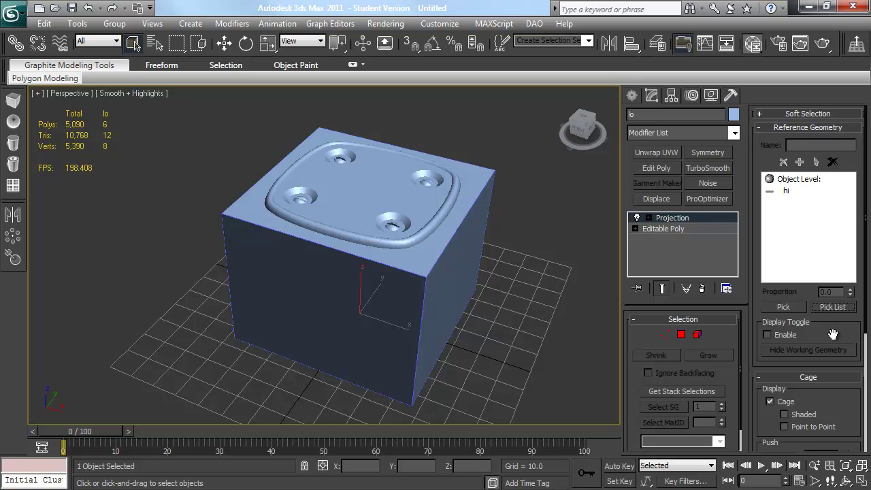
- Keep the projection cage displayed and push it slightly outward around the lo box
{"action": "left_click_drag", "start_coordinate": [831, 333], "coordinate": [813, 209]}
{"action": "left_click_drag", "start_coordinate": [787, 307], "coordinate": [784, 282]}
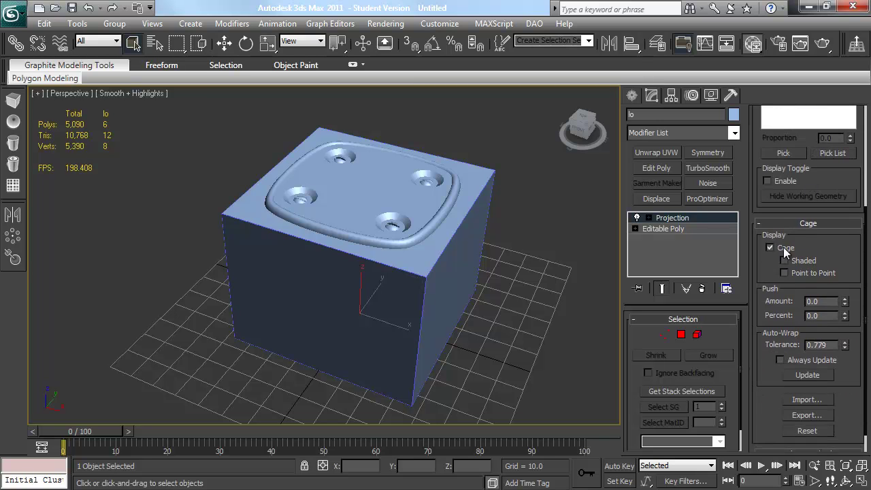
{"action": "left_click", "coordinate": [772, 249]}
{"action": "middle_click_drag", "start_coordinate": [463, 242], "coordinate": [408, 210], "text": "alt"}
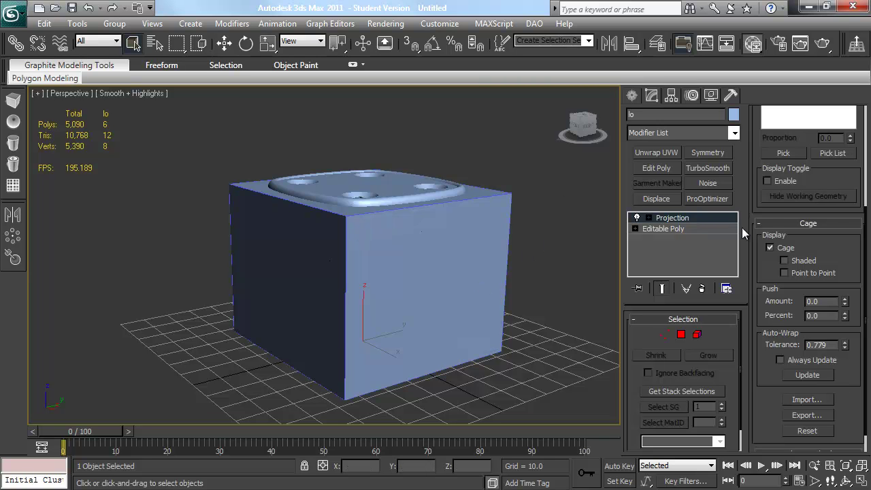
{"action": "left_click_drag", "start_coordinate": [844, 307], "coordinate": [845, 283]}
{"action": "left_click_drag", "start_coordinate": [748, 75], "coordinate": [747, 75]}
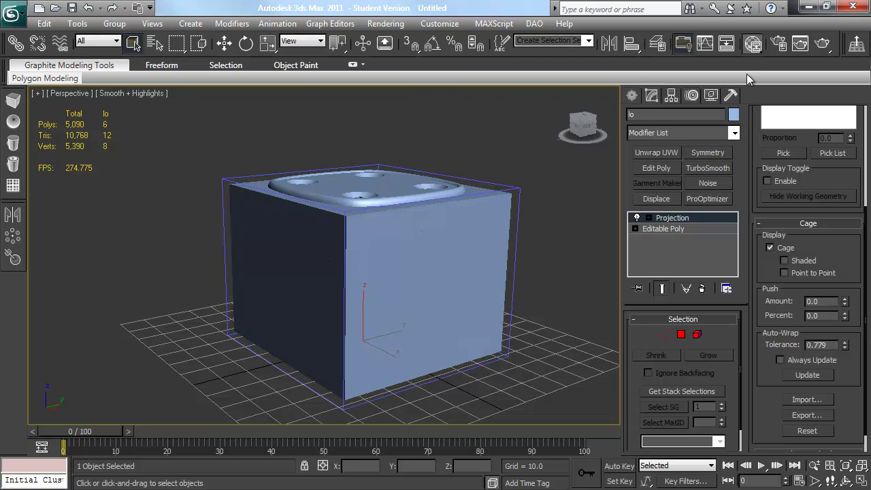
- Reduce the cage push in an enlarged Left view until the cage sits just outside the box's sides
{"action": "key", "text": "alt+w"}
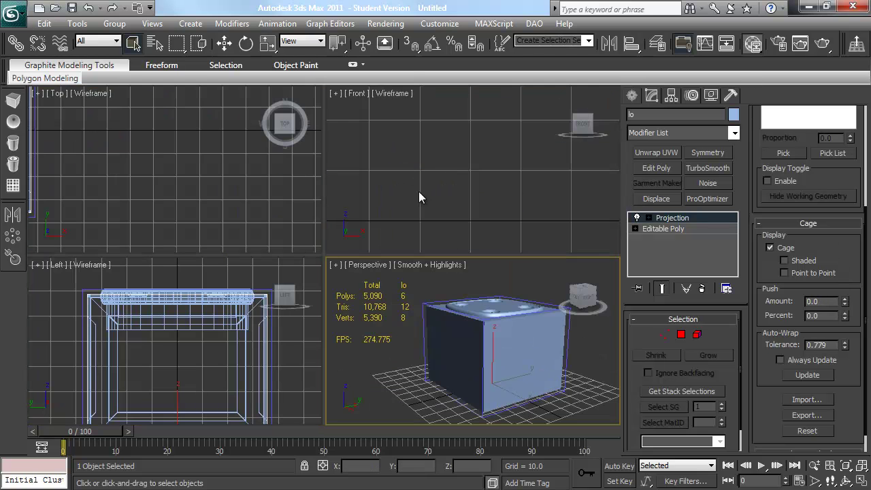
{"action": "middle_click_drag", "start_coordinate": [216, 341], "coordinate": [217, 339]}
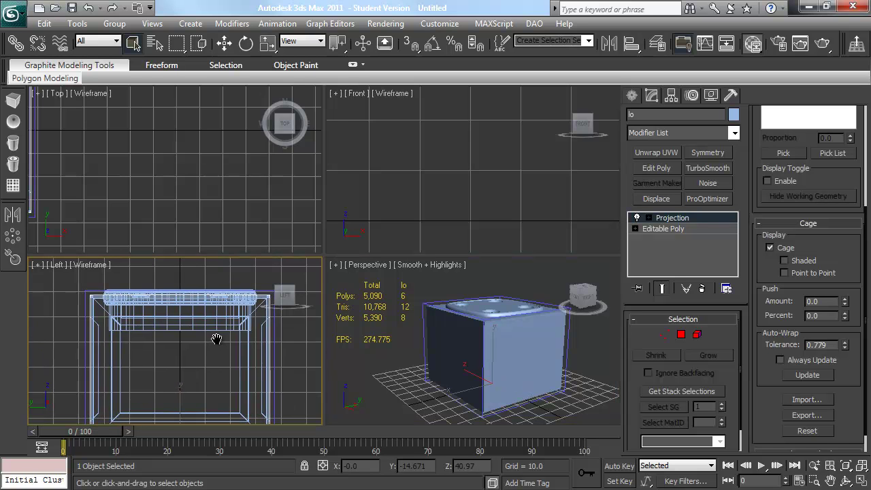
{"action": "key", "text": "alt+w"}
{"action": "scroll", "coordinate": [303, 204], "scroll_direction": "up", "scroll_amount": 3}
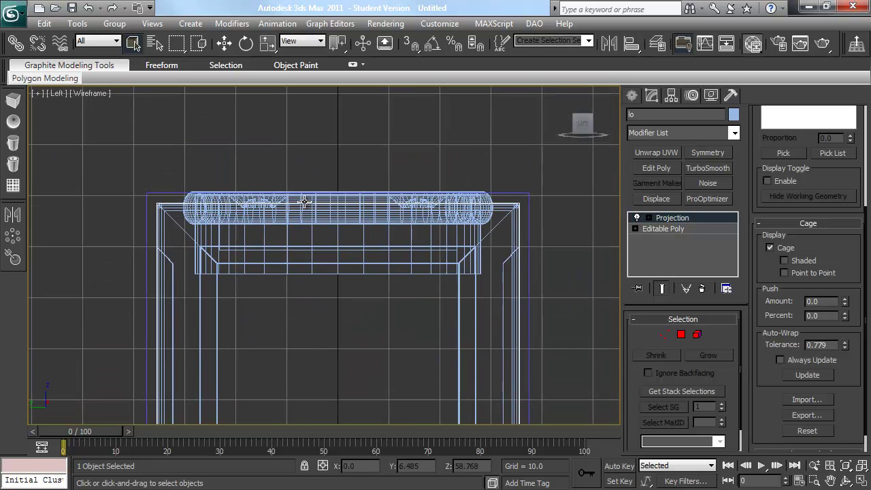
{"action": "left_click_drag", "start_coordinate": [846, 303], "coordinate": [839, 374]}
{"action": "left_click_drag", "start_coordinate": [866, 481], "coordinate": [869, 10]}
{"action": "mouse_move", "coordinate": [367, 298]}
{"action": "middle_mouse_down"}
{"action": "mouse_move", "coordinate": [359, 100]}
{"action": "mouse_move", "coordinate": [356, 300]}
{"action": "middle_mouse_up"}
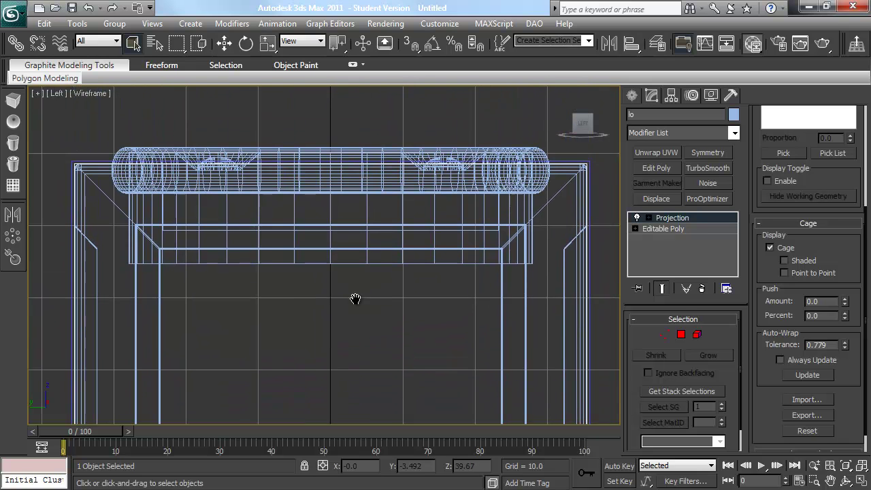
- Select the cage's upper vertices in the Left view and raise them to about Z 61.3, above the hi box's rim
{"action": "left_click", "coordinate": [649, 218]}
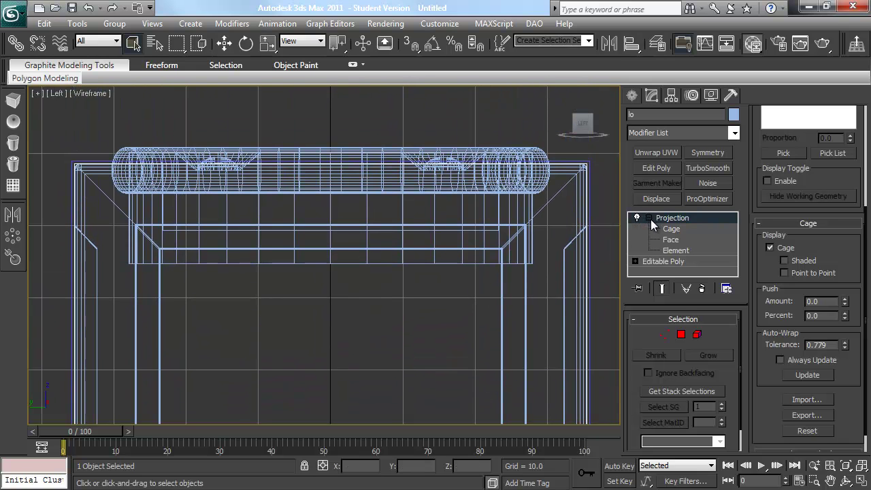
{"action": "left_click", "coordinate": [671, 229]}
{"action": "left_click", "coordinate": [665, 335]}
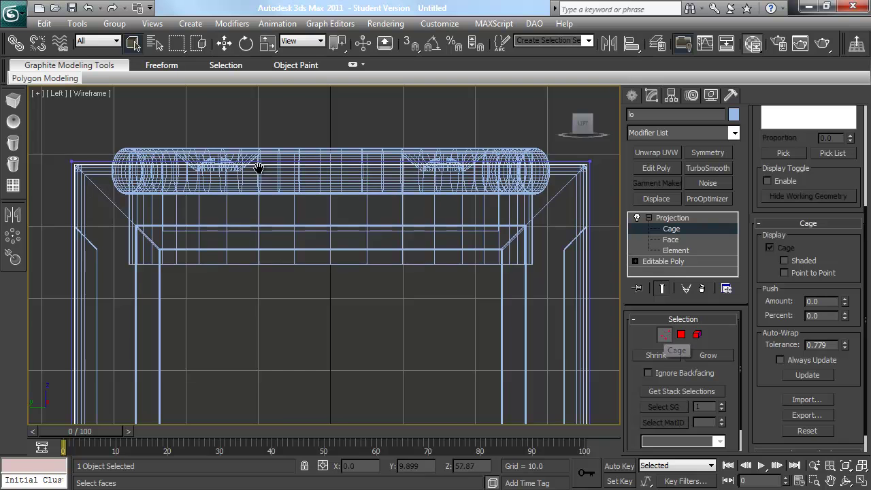
{"action": "scroll", "coordinate": [265, 176], "scroll_direction": "down", "scroll_amount": 3}
{"action": "left_click_drag", "start_coordinate": [88, 147], "coordinate": [583, 232]}
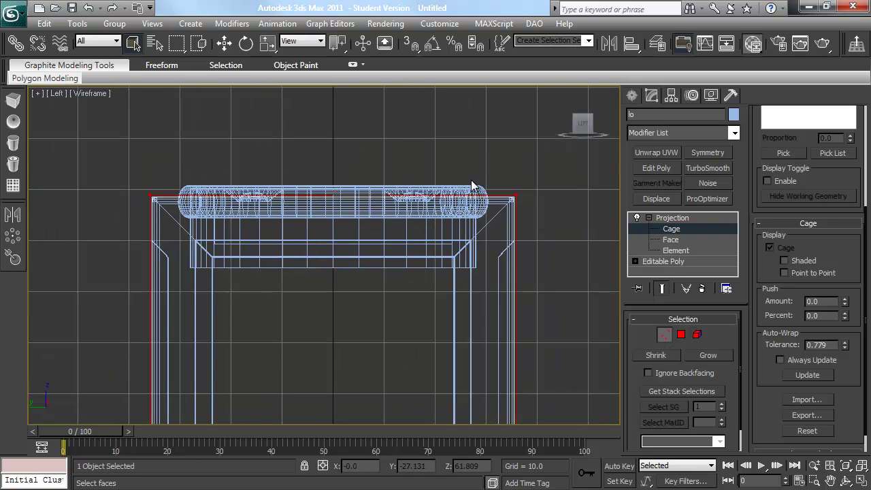
{"action": "key", "text": "w"}
{"action": "left_click_drag", "start_coordinate": [333, 165], "coordinate": [334, 151]}
- Check the cage fit in the Left and Front views, and lower its upper vertices to about Z 59.8
{"action": "middle_click_drag", "start_coordinate": [410, 349], "coordinate": [426, 295]}
{"action": "scroll", "coordinate": [410, 270], "scroll_direction": "down", "scroll_amount": 2}
{"action": "middle_click_drag", "start_coordinate": [416, 232], "coordinate": [419, 240]}
{"action": "scroll", "coordinate": [306, 224], "scroll_direction": "up", "scroll_amount": 2}
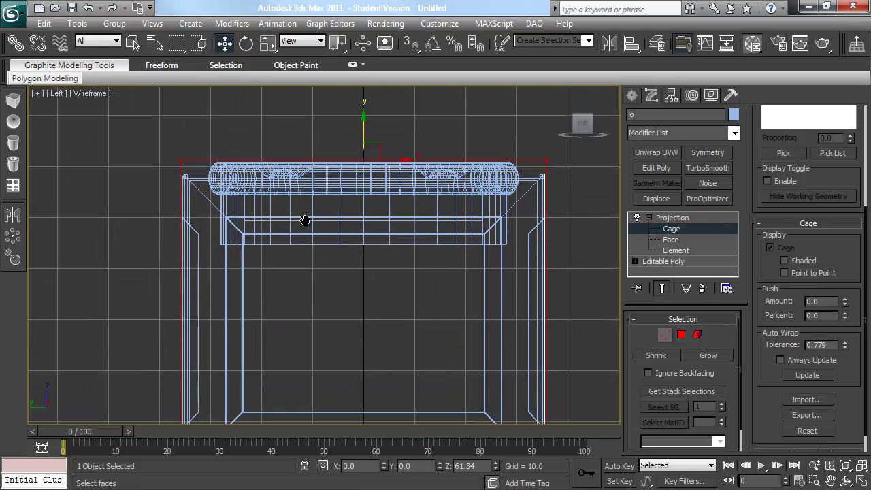
{"action": "middle_click_drag", "start_coordinate": [332, 422], "coordinate": [373, 420]}
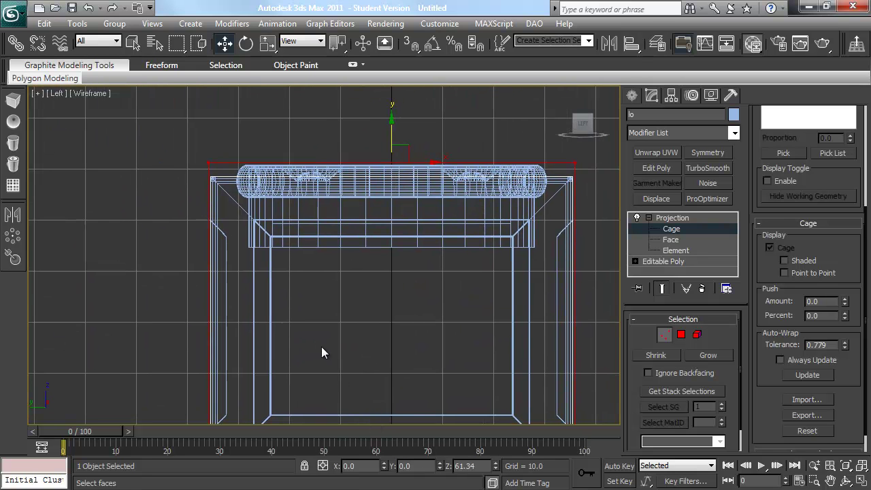
{"action": "key", "text": "f"}
{"action": "middle_click_drag", "start_coordinate": [338, 283], "coordinate": [366, 487]}
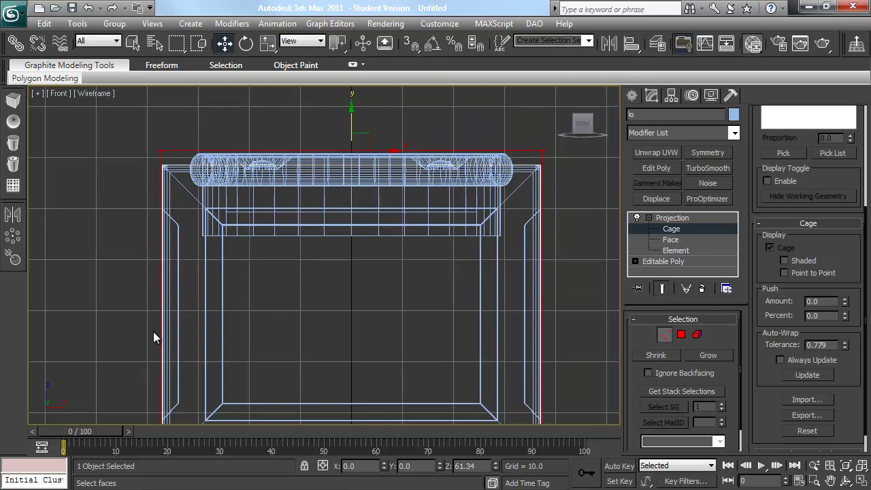
{"action": "middle_click_drag", "start_coordinate": [288, 421], "coordinate": [283, 317]}
{"action": "middle_click_drag", "start_coordinate": [424, 274], "coordinate": [437, 351]}
{"action": "middle_click_drag", "start_coordinate": [377, 127], "coordinate": [384, 161]}
{"action": "left_click_drag", "start_coordinate": [365, 114], "coordinate": [354, 142]}
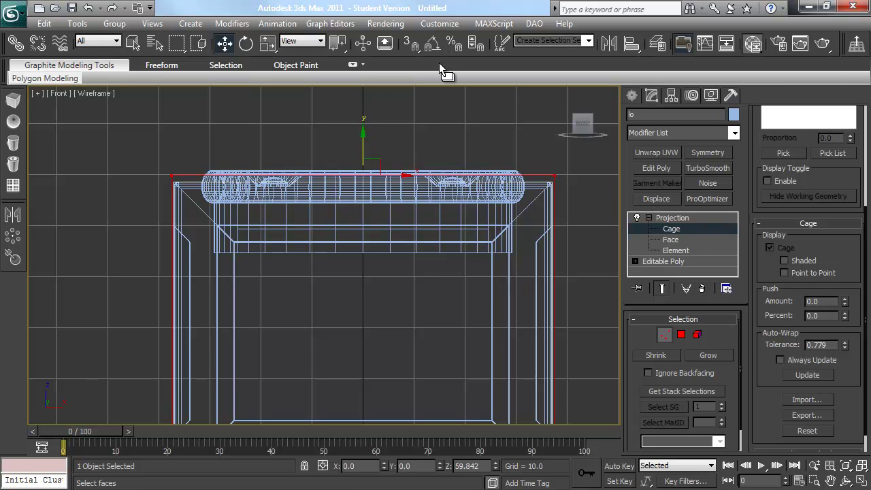
- Bring up Render To Texture for the lo box and keep its projection mapping enabled with the Projection modifier
{"action": "left_click", "coordinate": [397, 26]}
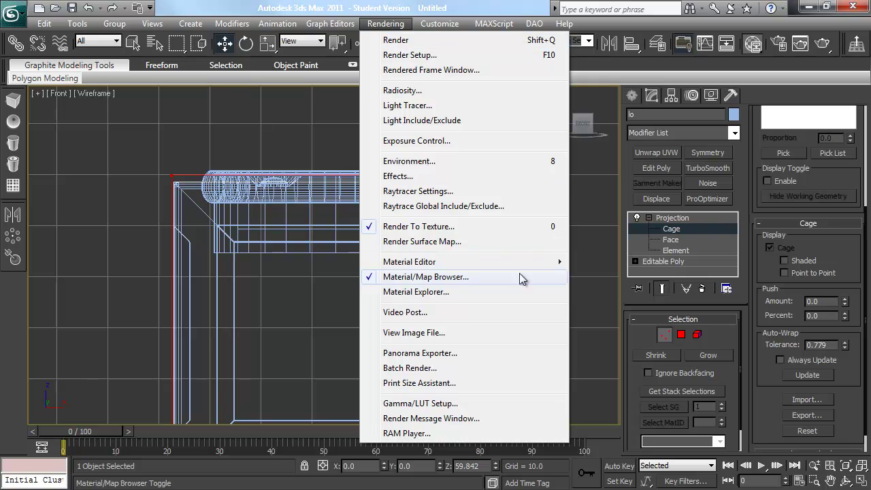
{"action": "left_click", "coordinate": [449, 227]}
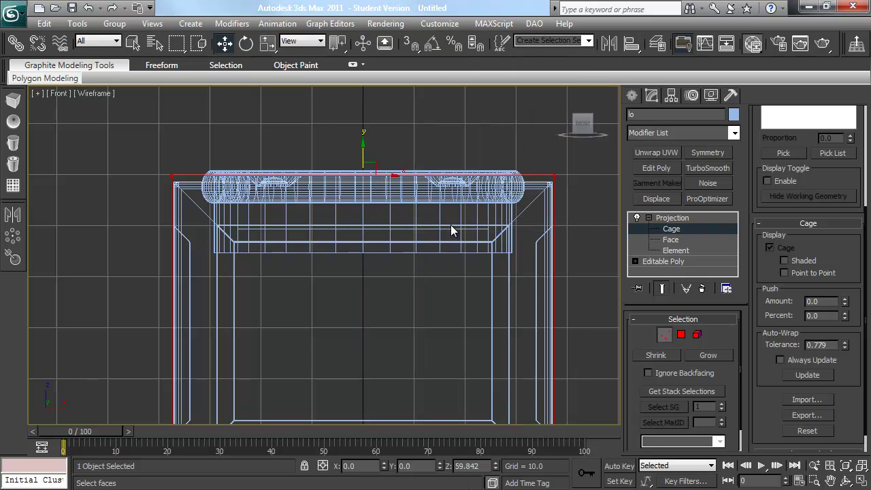
{"action": "left_click", "coordinate": [135, 43]}
{"action": "left_click_drag", "start_coordinate": [291, 209], "coordinate": [233, 77]}
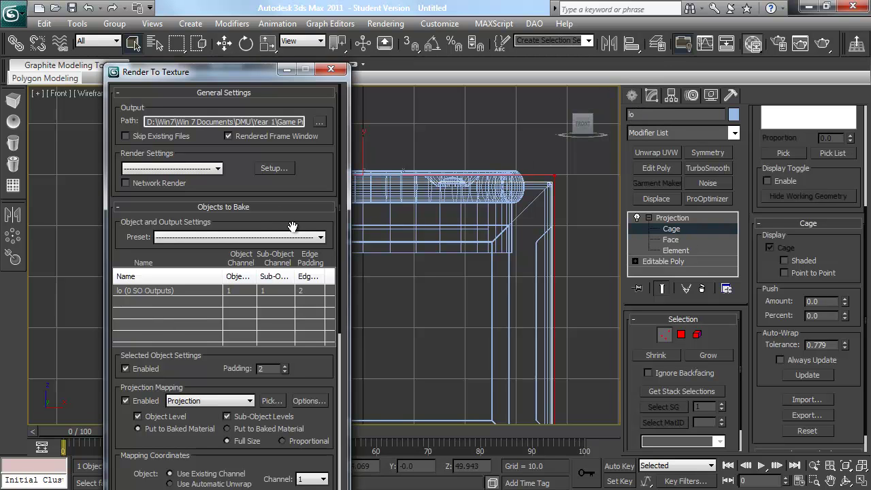
{"action": "left_click", "coordinate": [144, 401]}
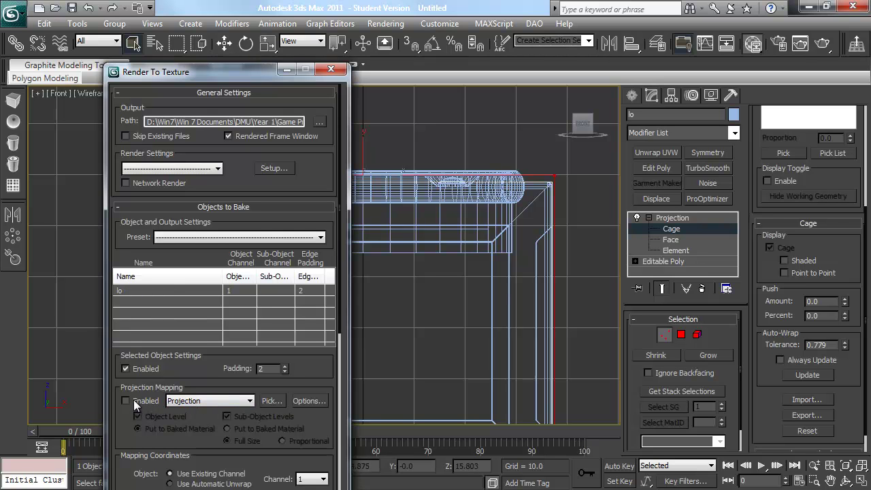
{"action": "left_click", "coordinate": [139, 401]}
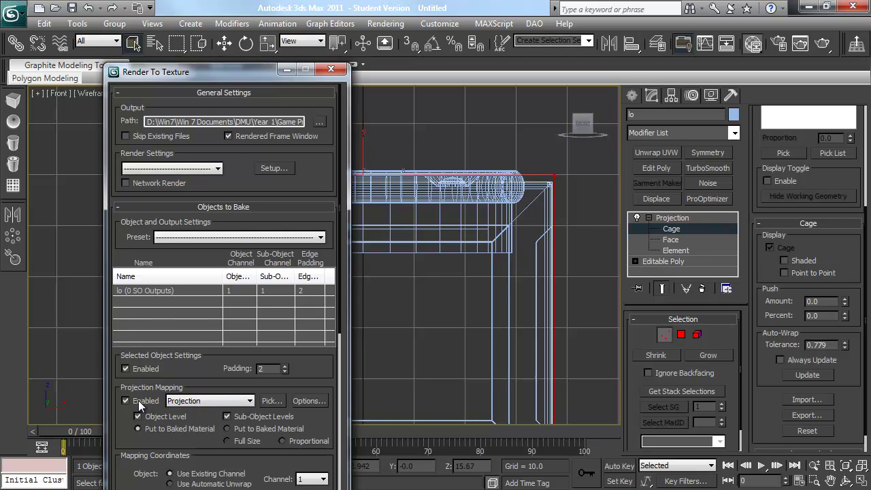
{"action": "left_click", "coordinate": [250, 402]}
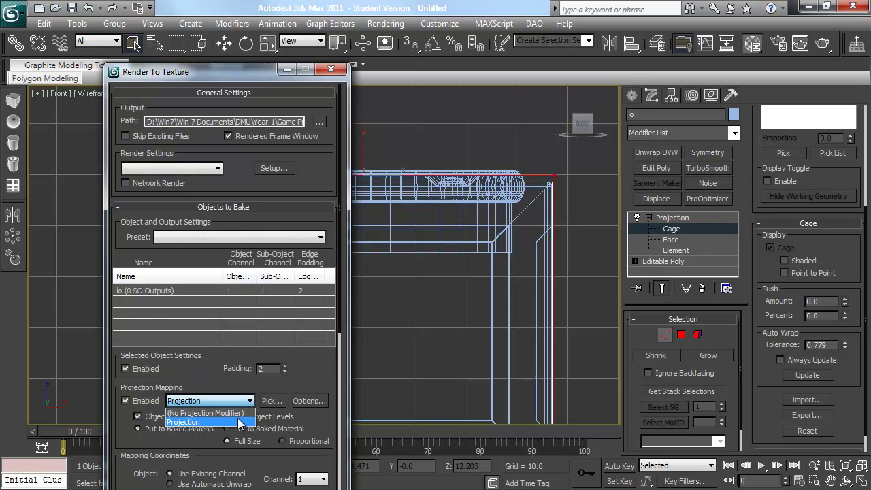
{"action": "left_click", "coordinate": [212, 405]}
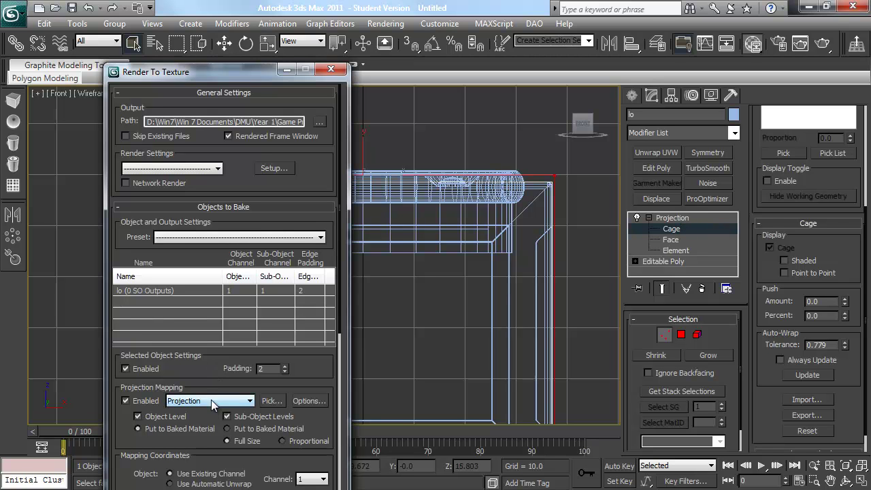
- Delete the existing NormalsMap element from the lo box's bake output list
{"action": "left_click_drag", "start_coordinate": [277, 390], "coordinate": [282, 197]}
{"action": "left_click_drag", "start_coordinate": [267, 284], "coordinate": [255, 246]}
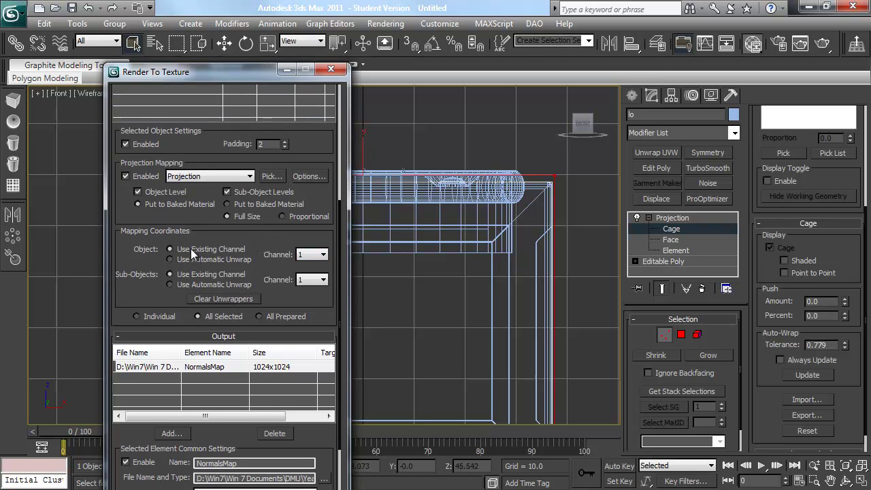
{"action": "left_click_drag", "start_coordinate": [294, 307], "coordinate": [305, 216]}
{"action": "left_click", "coordinate": [275, 329]}
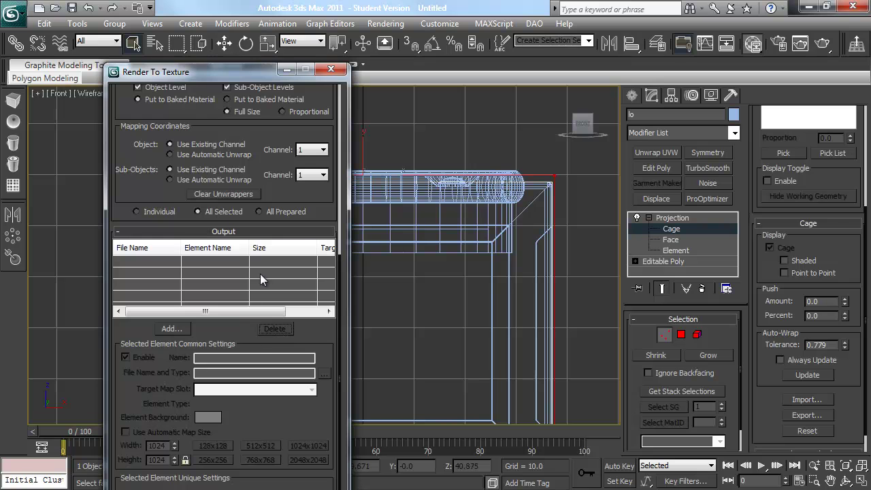
- Add a NormalsMap texture element to the lo box's bake output
{"action": "scroll", "coordinate": [214, 259], "scroll_direction": "down", "scroll_amount": 2}
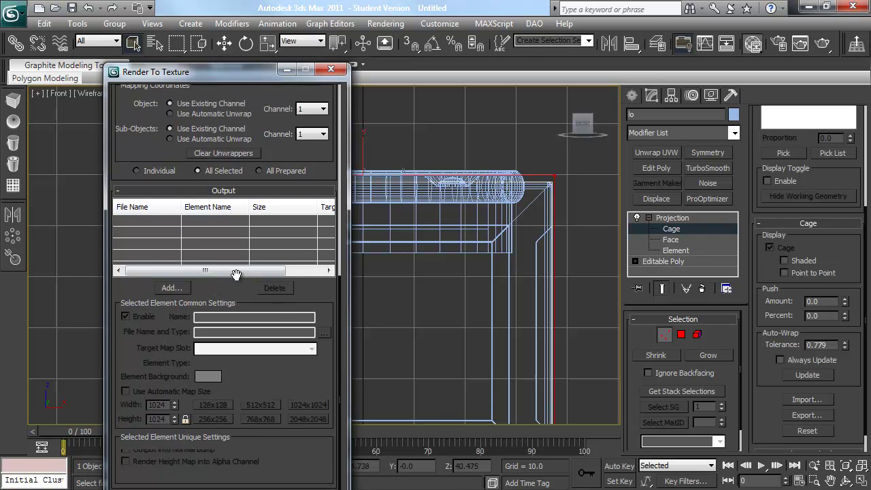
{"action": "scroll", "coordinate": [240, 274], "scroll_direction": "down", "scroll_amount": 1}
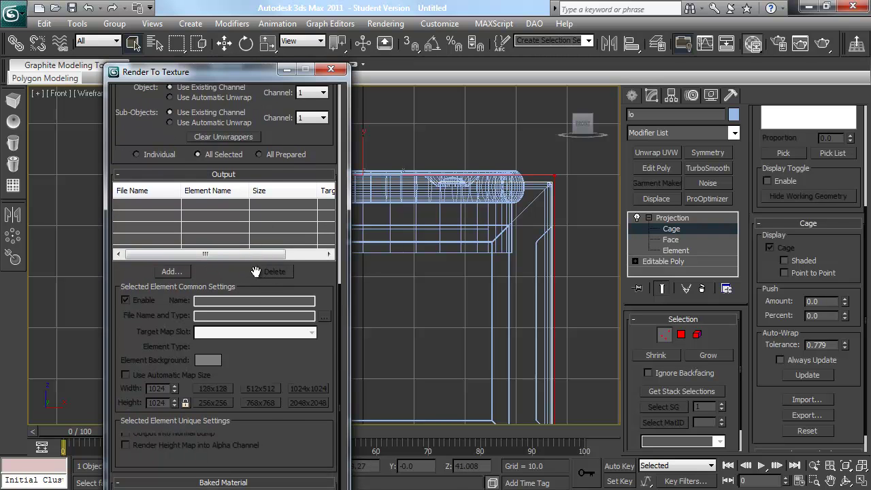
{"action": "left_click", "coordinate": [170, 273]}
{"action": "left_click_drag", "start_coordinate": [621, 321], "coordinate": [450, 196]}
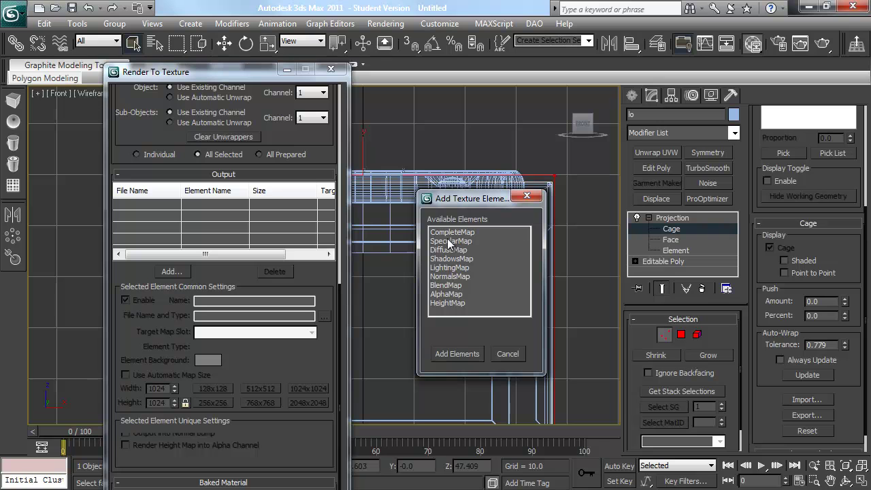
{"action": "left_click", "coordinate": [450, 276]}
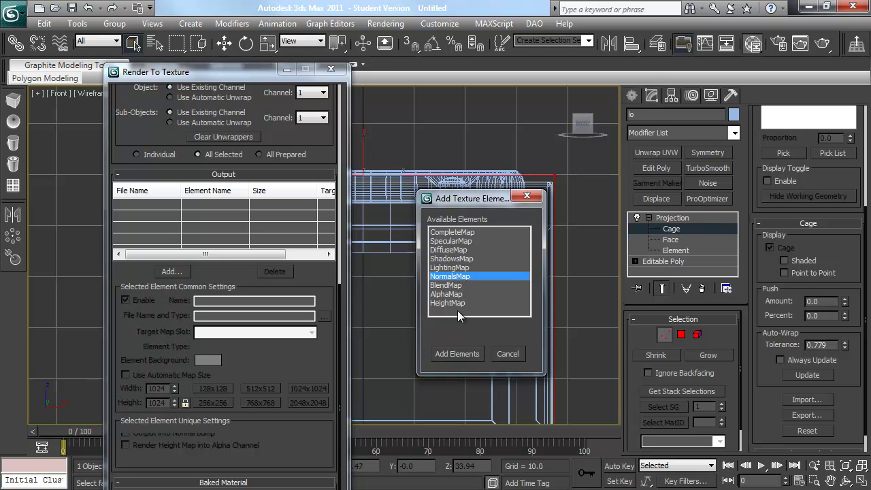
{"action": "left_click", "coordinate": [456, 354]}
- Set the normal map's output file to loNormalsMap.tga in the tests folder, overwriting the existing file, as a compressed 32-bit Targa
{"action": "left_click_drag", "start_coordinate": [309, 284], "coordinate": [308, 221]}
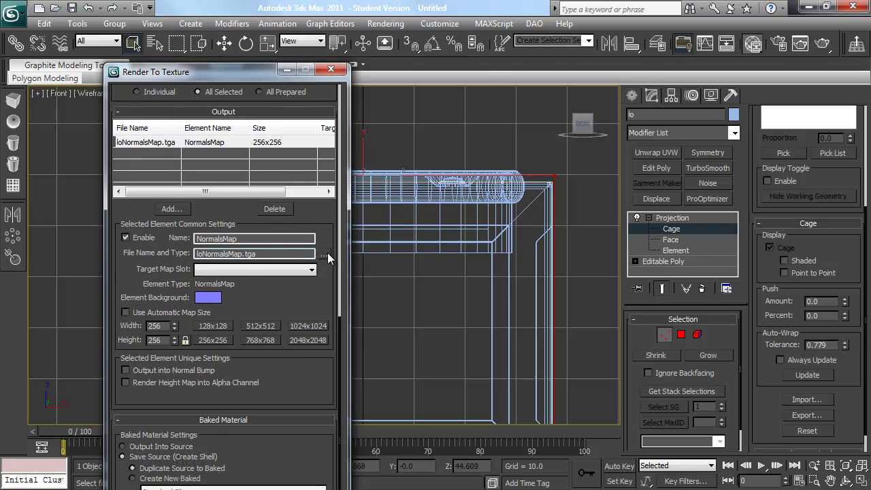
{"action": "type", "text": "D:\\Win7\\Win 7 Documents\\DMU\\Year 1\\Game Production\\tests"}
{"action": "key", "text": "Return"}
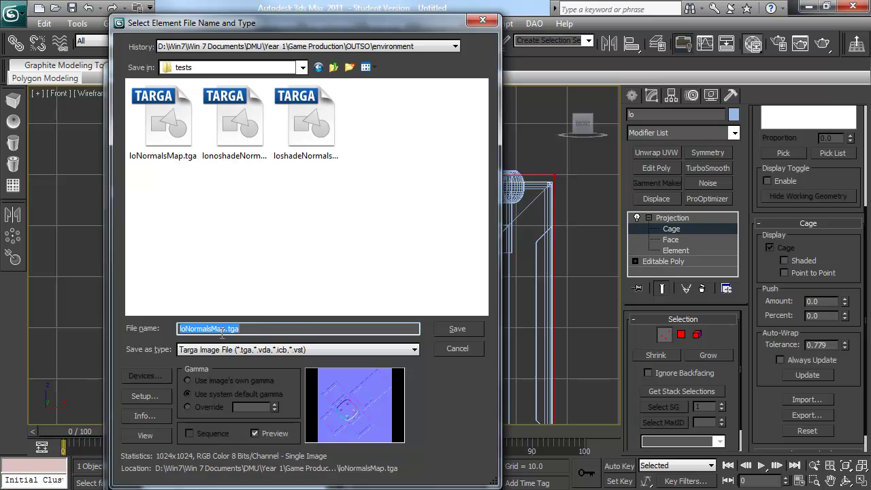
{"action": "left_click", "coordinate": [186, 328]}
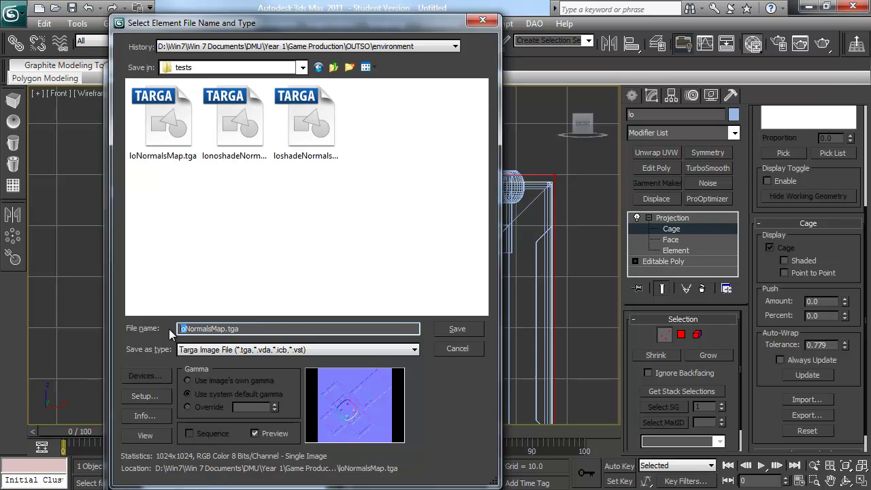
{"action": "left_click_drag", "start_coordinate": [186, 328], "coordinate": [220, 322]}
{"action": "left_click", "coordinate": [256, 329]}
{"action": "left_click", "coordinate": [469, 330]}
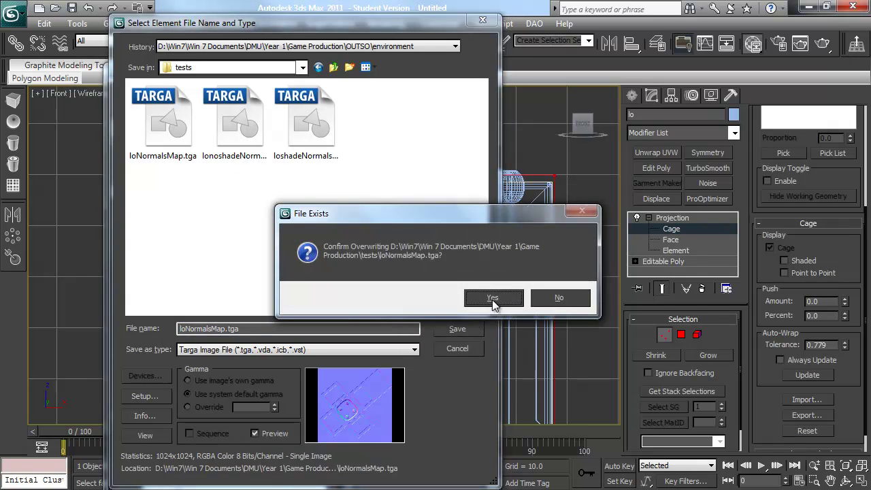
{"action": "left_click", "coordinate": [493, 298]}
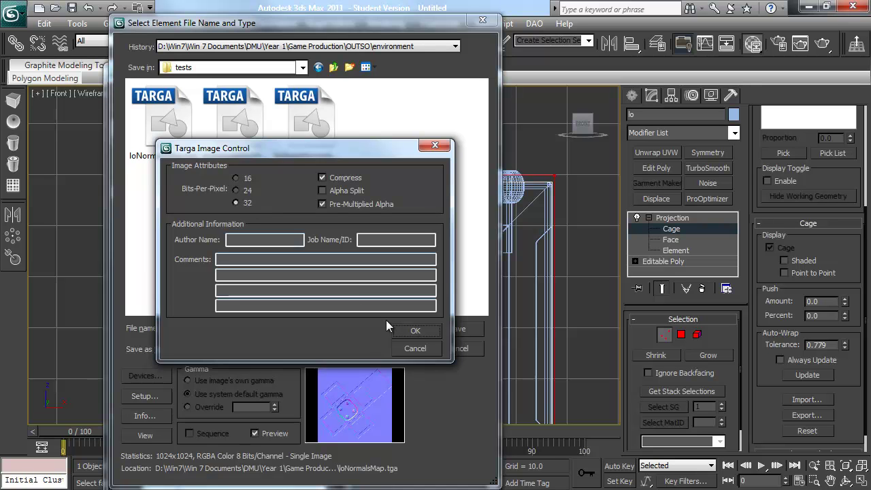
{"action": "left_click", "coordinate": [415, 329]}
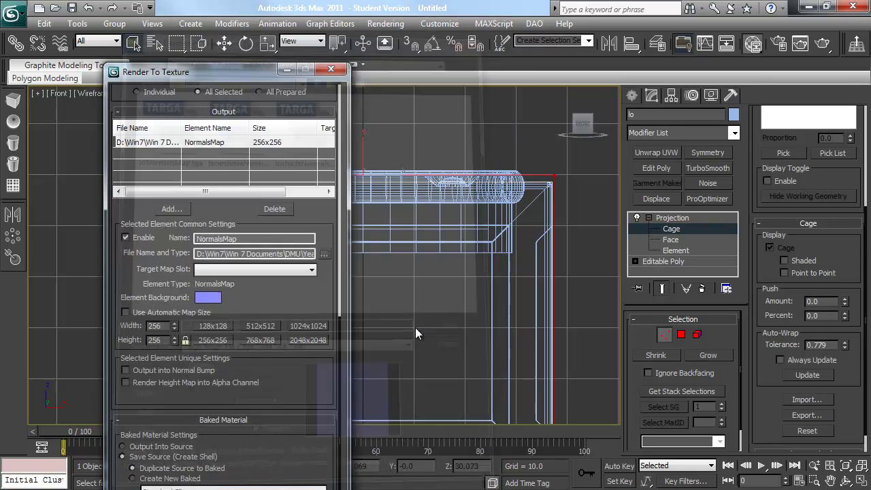
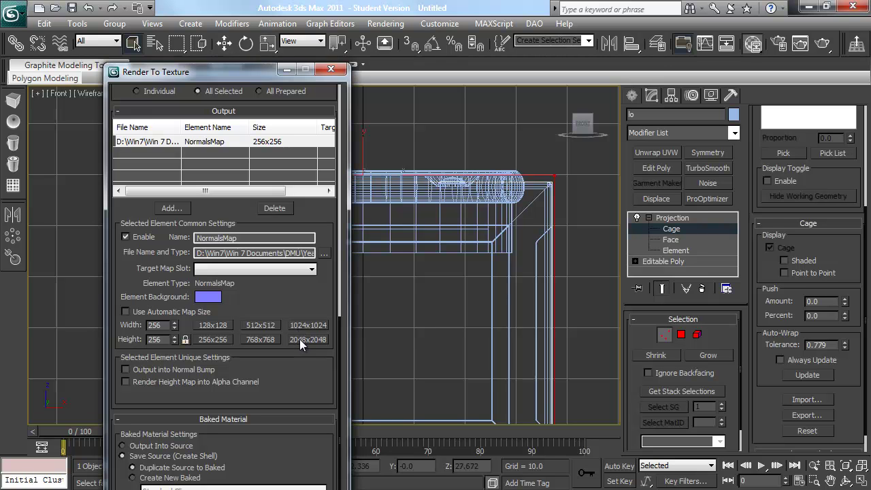
- Set the normal map size to 1024x1024 and render the bake, keeping the source material saved in a shell
{"action": "left_click", "coordinate": [300, 326]}
{"action": "mouse_move", "coordinate": [236, 76]}
{"action": "left_mouse_down"}
{"action": "mouse_move", "coordinate": [232, 22]}
{"action": "mouse_move", "coordinate": [244, 234]}
{"action": "mouse_move", "coordinate": [225, 75]}
{"action": "left_mouse_up"}
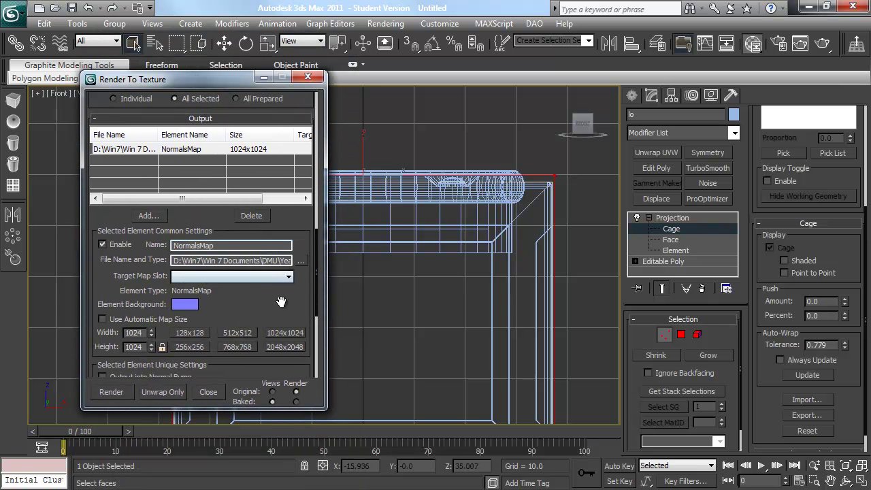
{"action": "left_click_drag", "start_coordinate": [315, 309], "coordinate": [317, 384]}
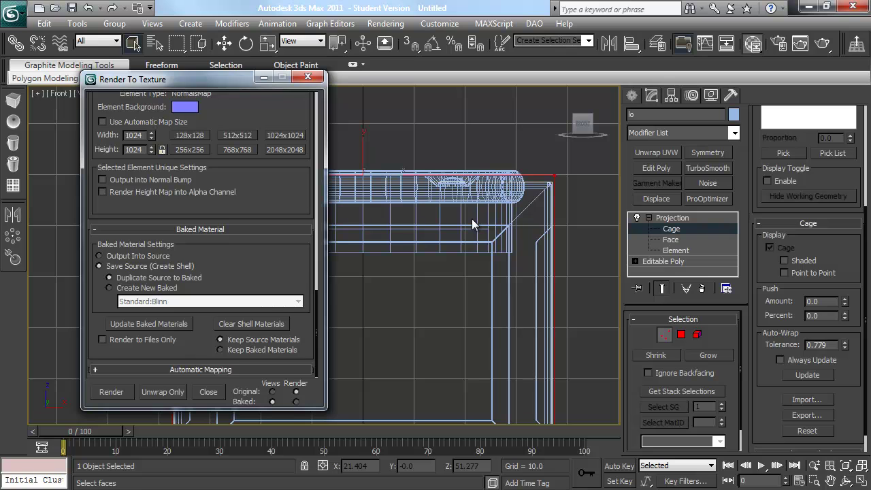
{"action": "scroll", "coordinate": [145, 220], "scroll_direction": "up", "scroll_amount": 1}
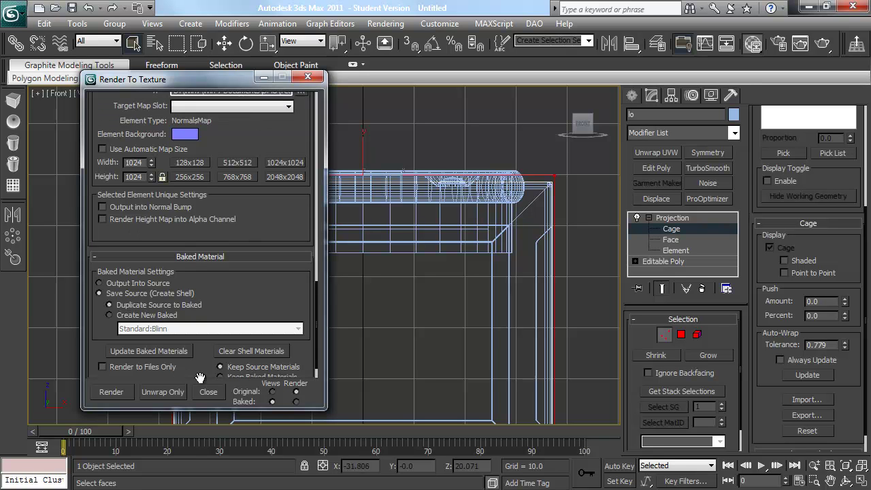
{"action": "left_click", "coordinate": [128, 393]}
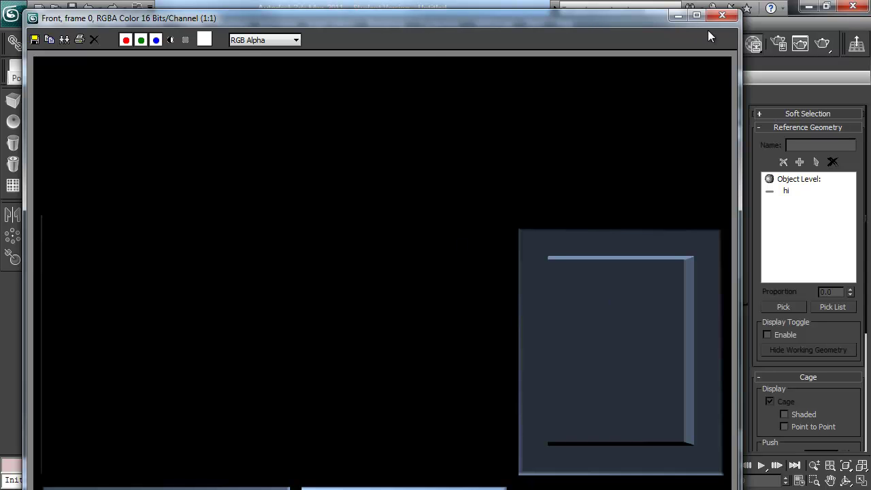
- Shrink the rendered frame window, examine the baked panels in it, and close it
{"action": "left_click_drag", "start_coordinate": [739, 12], "coordinate": [548, 216]}
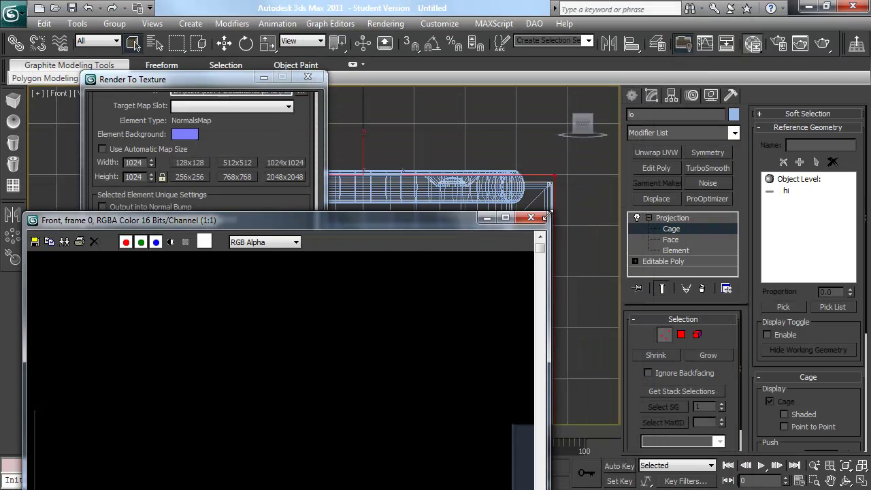
{"action": "left_click_drag", "start_coordinate": [423, 226], "coordinate": [471, 35]}
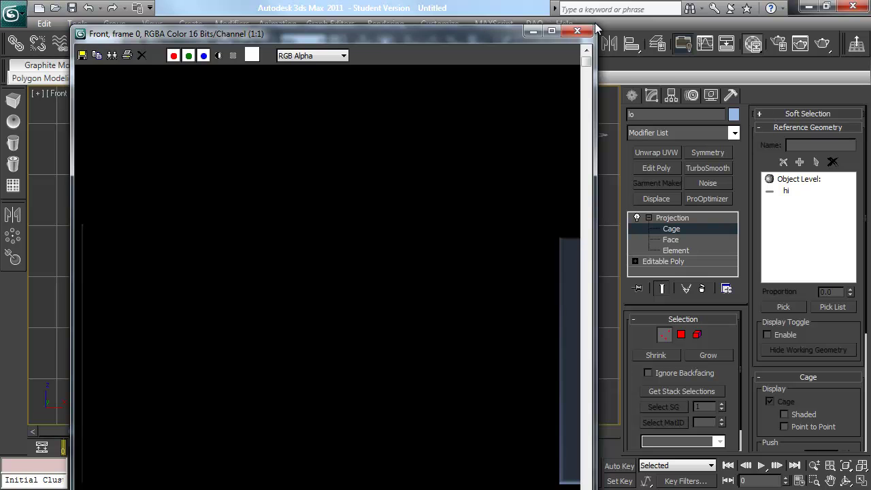
{"action": "left_click_drag", "start_coordinate": [594, 29], "coordinate": [496, 156]}
{"action": "left_click_drag", "start_coordinate": [431, 159], "coordinate": [414, 68]}
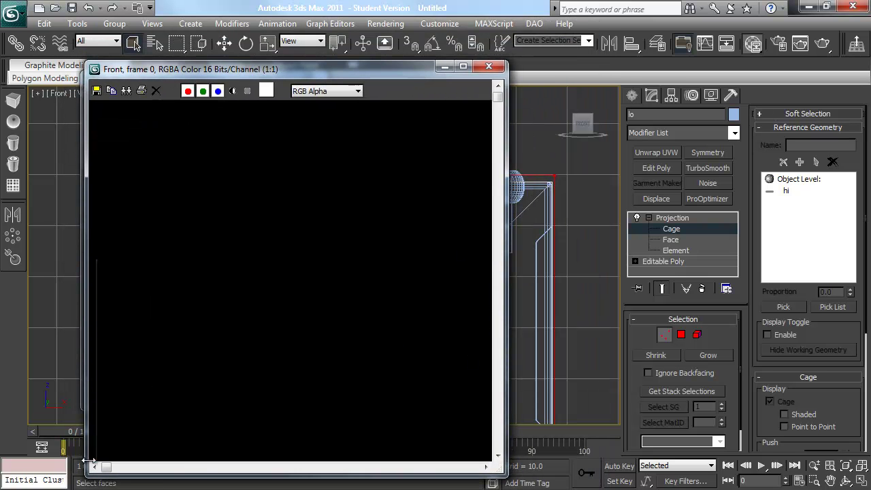
{"action": "left_click_drag", "start_coordinate": [106, 467], "coordinate": [454, 467]}
{"action": "left_click_drag", "start_coordinate": [495, 93], "coordinate": [480, 379]}
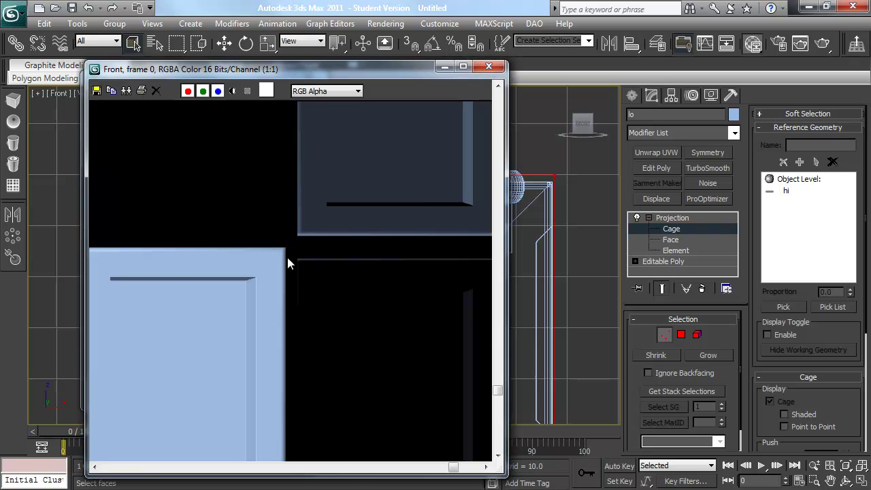
{"action": "left_click", "coordinate": [488, 67]}
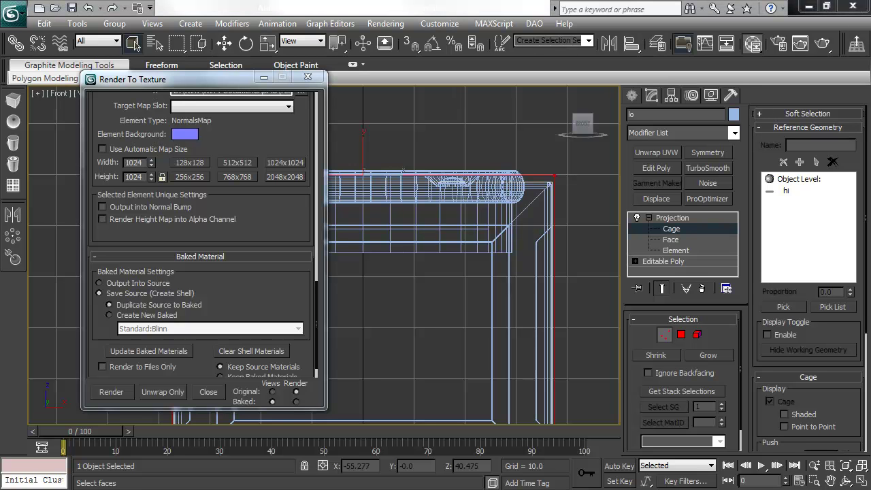
- Switch to the tests folder in Windows Explorer, open loNormalsMap.tga in Photoshop, and inspect the baked normal map up close
{"action": "key", "text": "alt+Tab"}
{"action": "left_click_drag", "start_coordinate": [162, 288], "coordinate": [331, 70]}
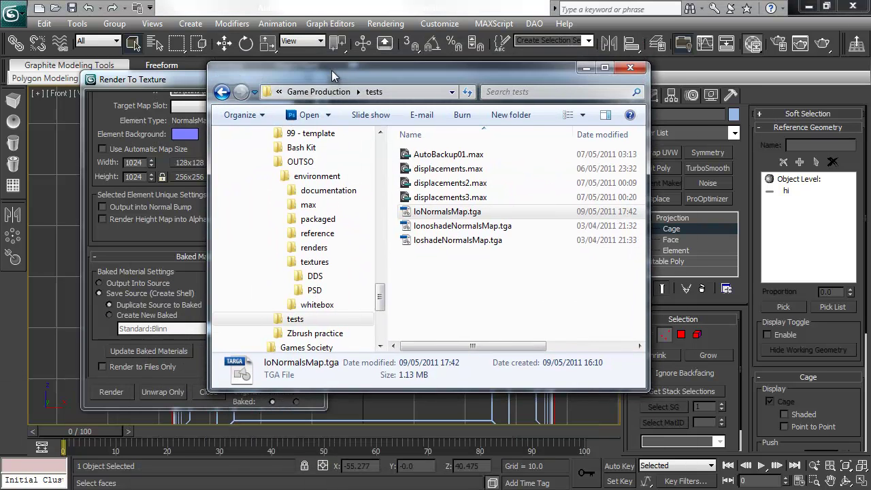
{"action": "double_click", "coordinate": [451, 214]}
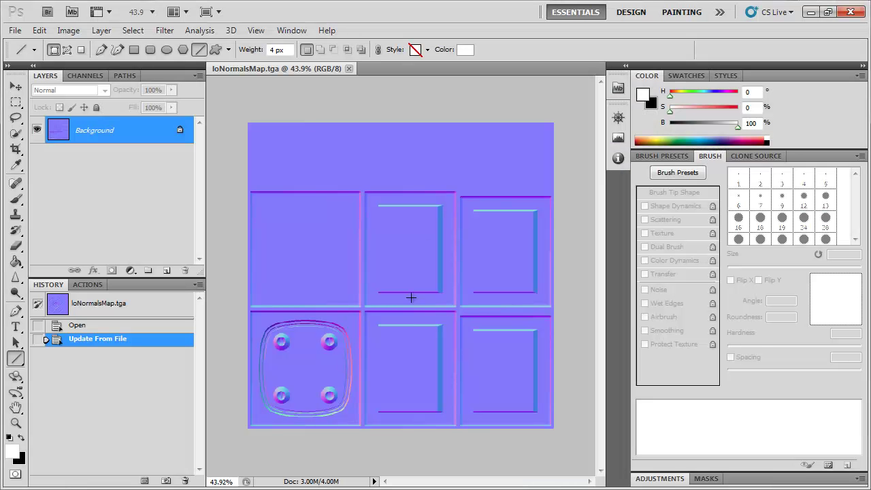
{"action": "scroll", "coordinate": [364, 313], "scroll_direction": "up", "scroll_amount": 3, "text": "alt"}
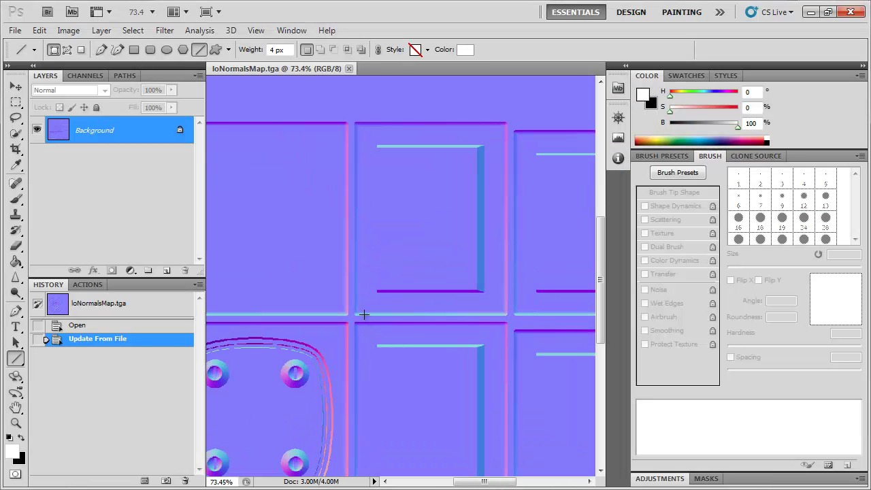
- Hide the normal map's Blue and Green channels and examine the Red channel alone across the whole map
{"action": "left_click", "coordinate": [92, 75]}
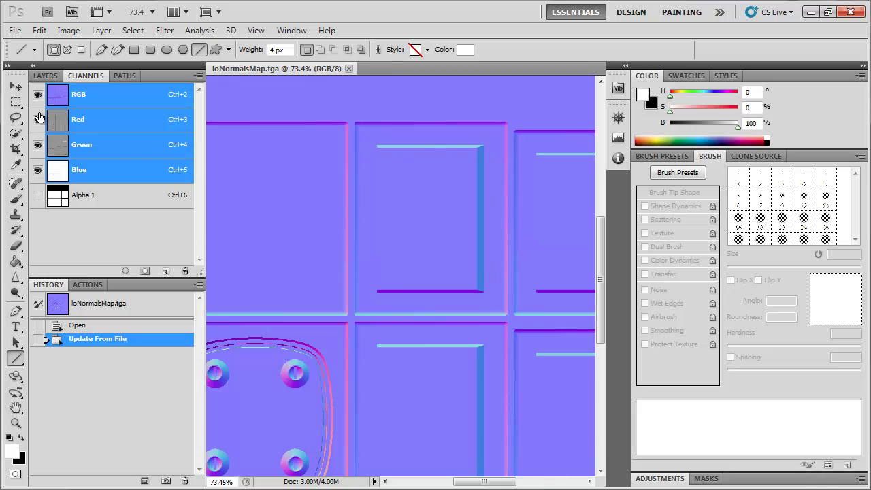
{"action": "left_click", "coordinate": [37, 170]}
{"action": "left_click", "coordinate": [40, 149]}
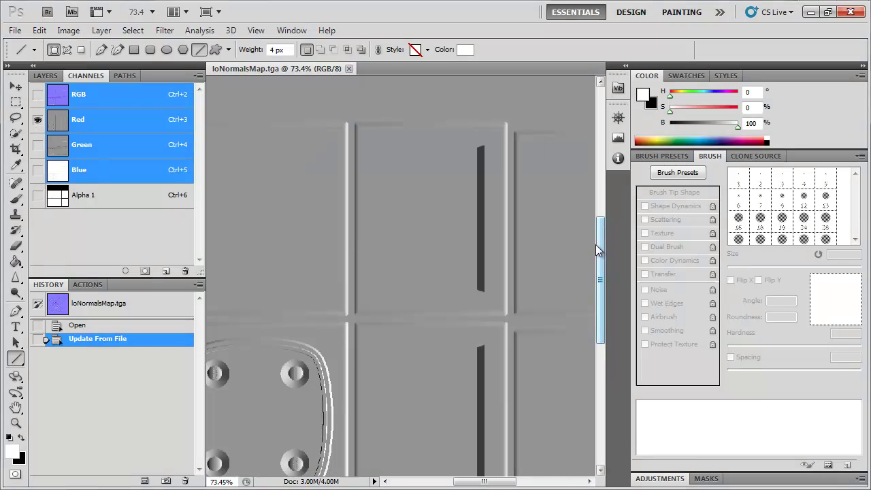
{"action": "scroll", "coordinate": [425, 271], "scroll_direction": "down", "scroll_amount": 1, "text": "alt"}
{"action": "scroll", "coordinate": [426, 272], "scroll_direction": "down", "scroll_amount": 2, "text": "alt"}
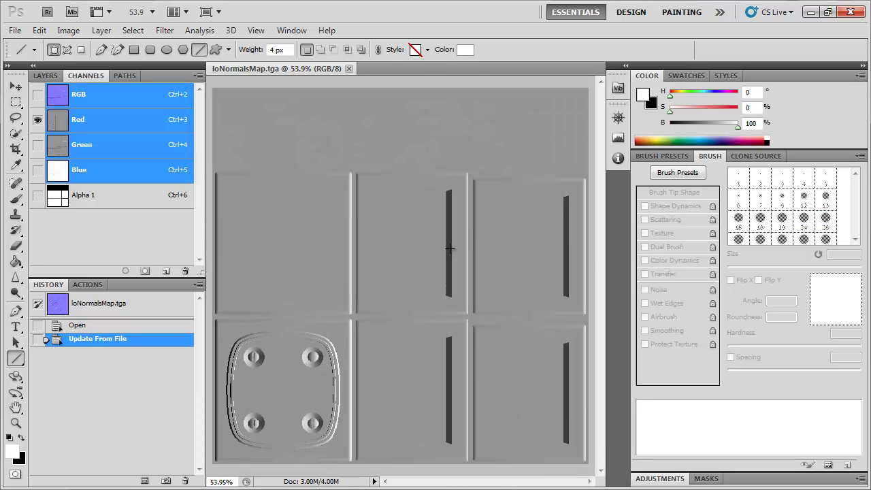
- Examine the normal map's Green, Blue and Alpha 1 channels one at a time
{"action": "left_click", "coordinate": [38, 145]}
{"action": "left_click", "coordinate": [38, 122]}
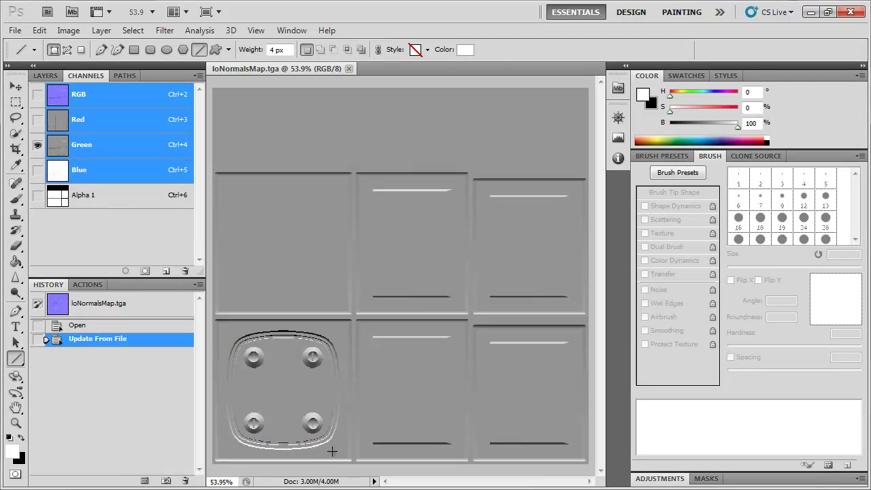
{"action": "left_click", "coordinate": [38, 170]}
{"action": "left_click", "coordinate": [37, 145]}
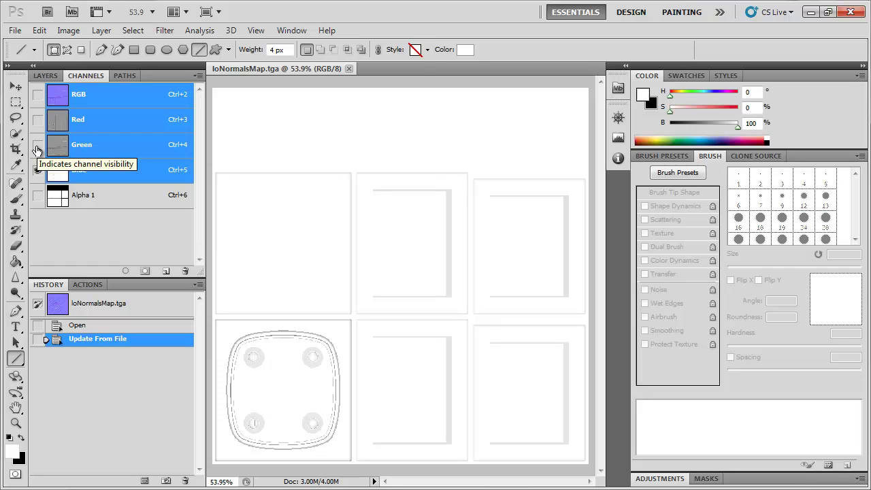
{"action": "left_click", "coordinate": [38, 196]}
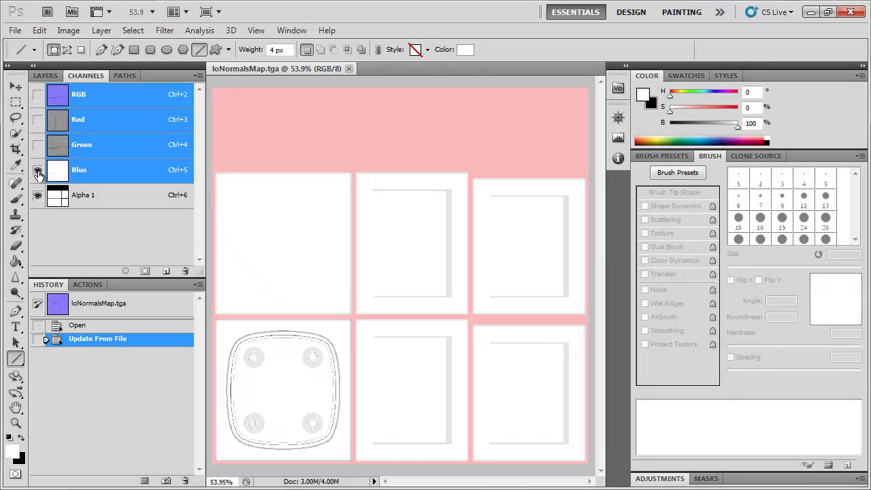
{"action": "left_click", "coordinate": [38, 173]}
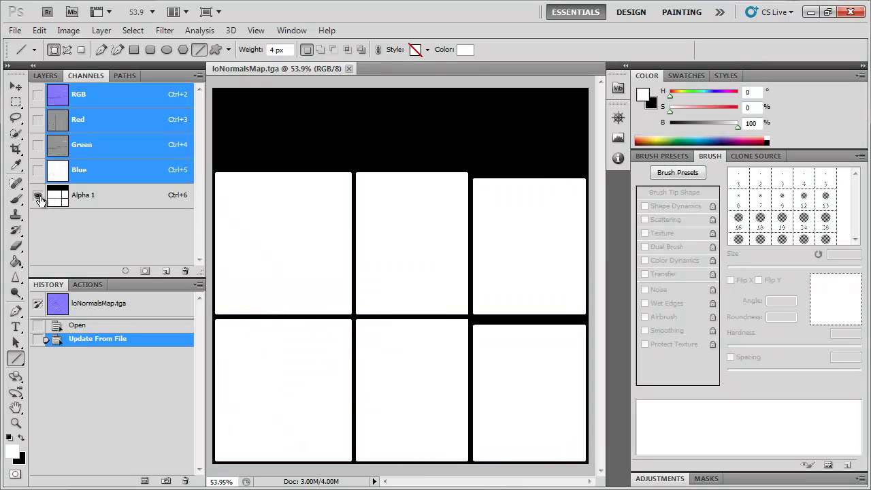
- Turn the RGB channels back on, hide Alpha 1, and close the normal map and Photoshop
{"action": "left_click", "coordinate": [38, 120]}
{"action": "left_click", "coordinate": [38, 145]}
{"action": "left_click", "coordinate": [38, 96]}
{"action": "left_click", "coordinate": [38, 196]}
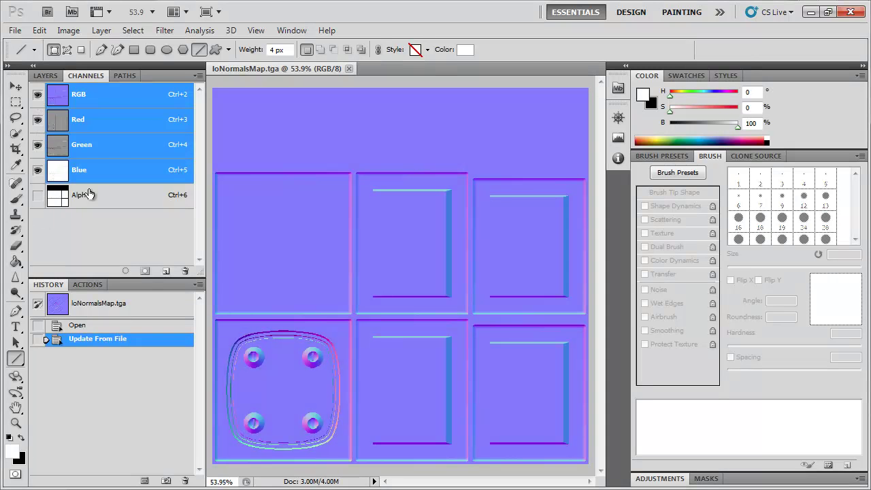
{"action": "left_click", "coordinate": [348, 69]}
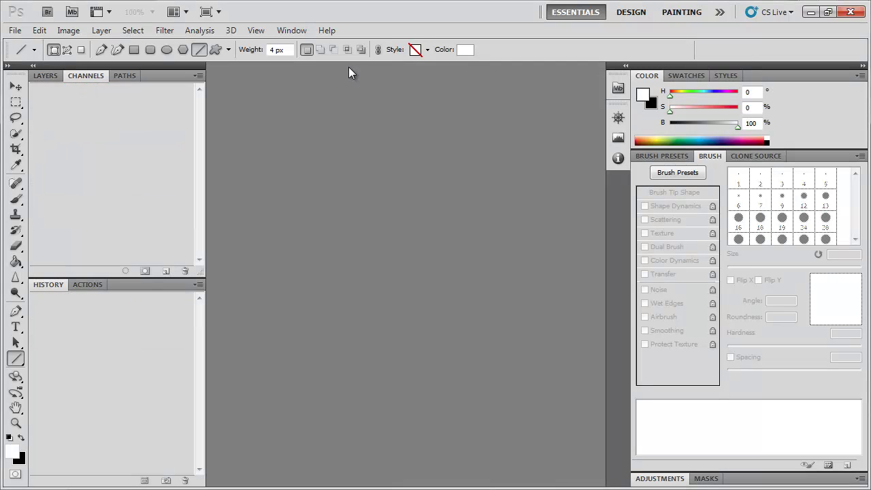
{"action": "left_click", "coordinate": [856, 11]}
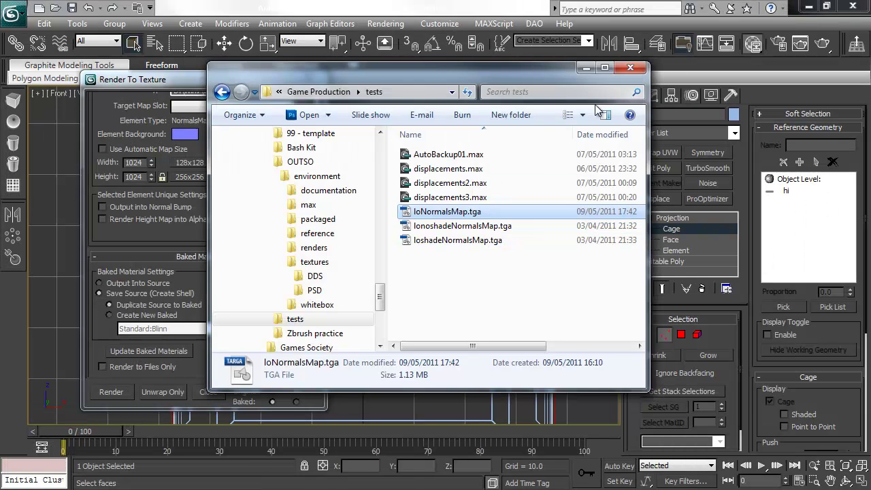
- Close the Render To Texture dialog and open the Slate Material Editor in a smaller window that leaves the tests folder reachable
{"action": "left_click_drag", "start_coordinate": [569, 72], "coordinate": [779, 61]}
{"action": "left_click", "coordinate": [394, 306]}
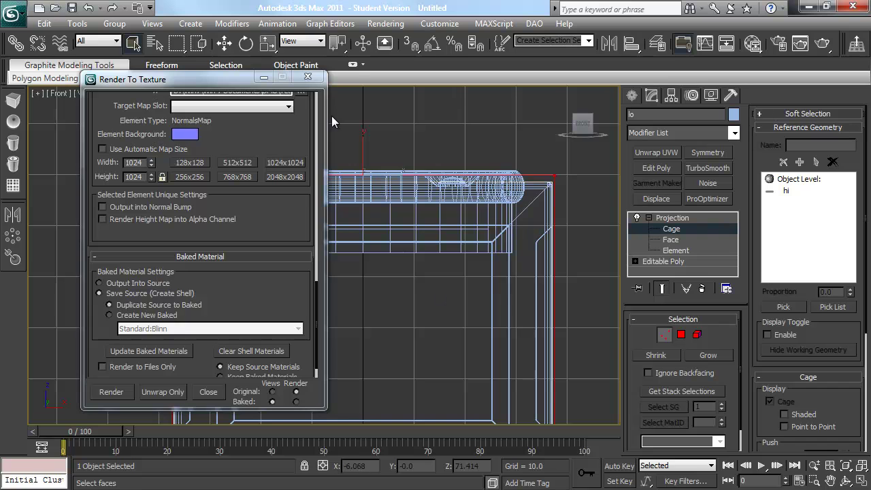
{"action": "left_click", "coordinate": [316, 79]}
{"action": "key", "text": "m"}
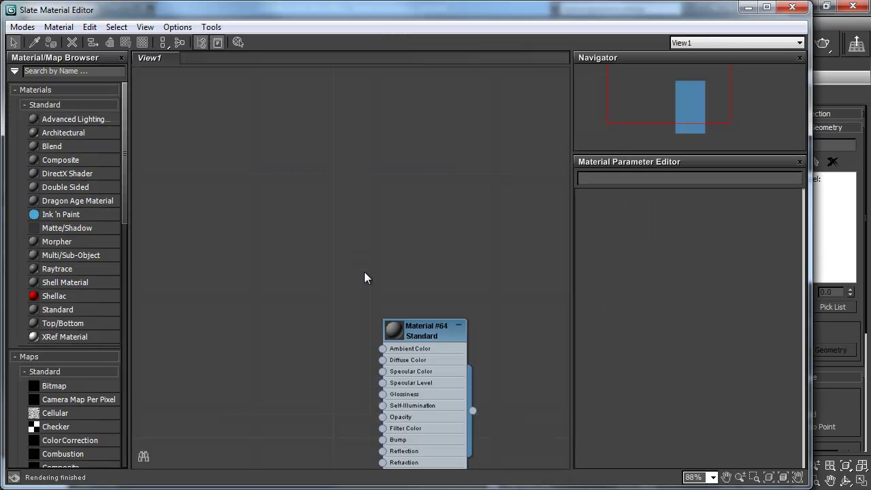
{"action": "left_click", "coordinate": [767, 7]}
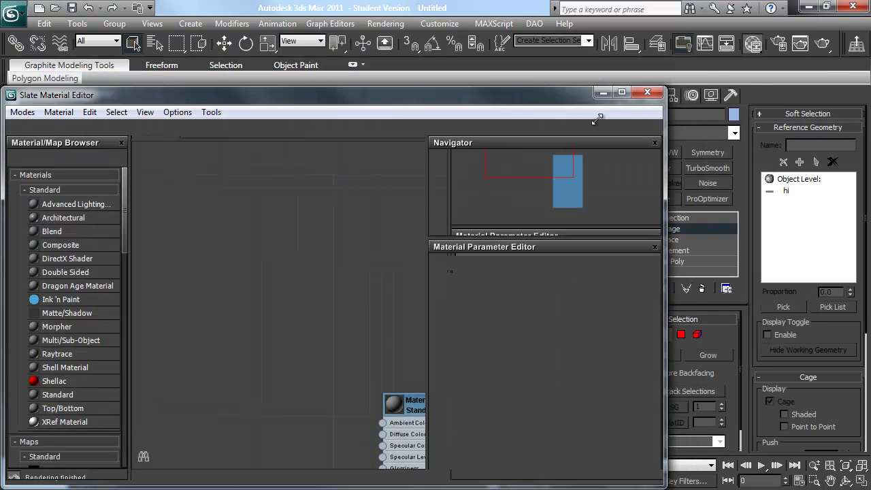
{"action": "left_click_drag", "start_coordinate": [348, 147], "coordinate": [380, 95]}
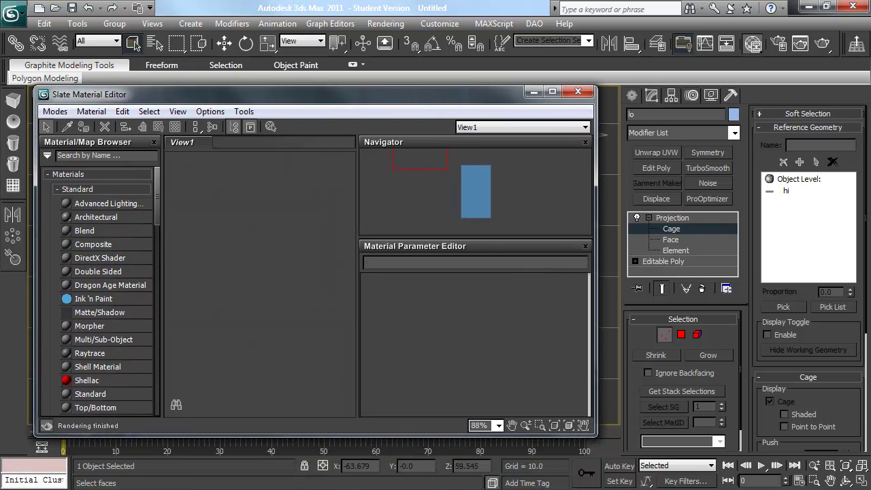
- Bring loNormalsMap.tga into the material graph as a bitmap and wire it to the Normal input of a new Normal Bump map
{"action": "key", "text": "alt+Tab"}
{"action": "left_click_drag", "start_coordinate": [659, 239], "coordinate": [265, 262]}
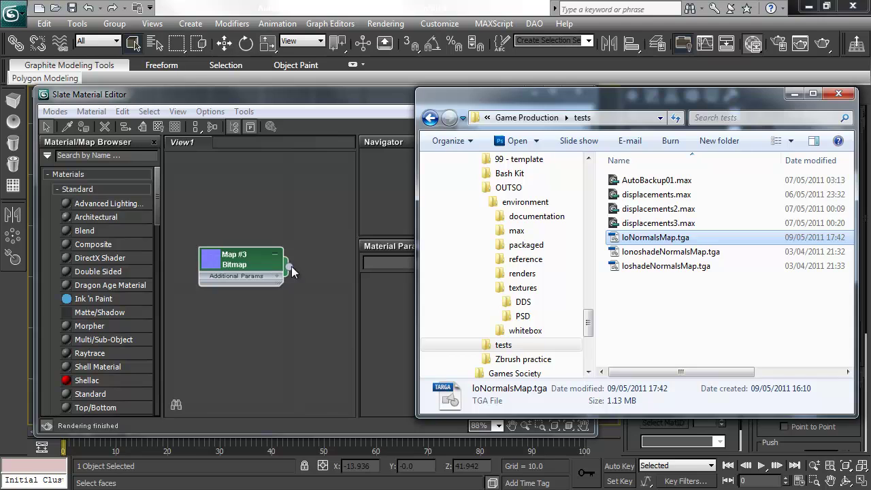
{"action": "left_click", "coordinate": [291, 266]}
{"action": "right_click", "coordinate": [317, 266]}
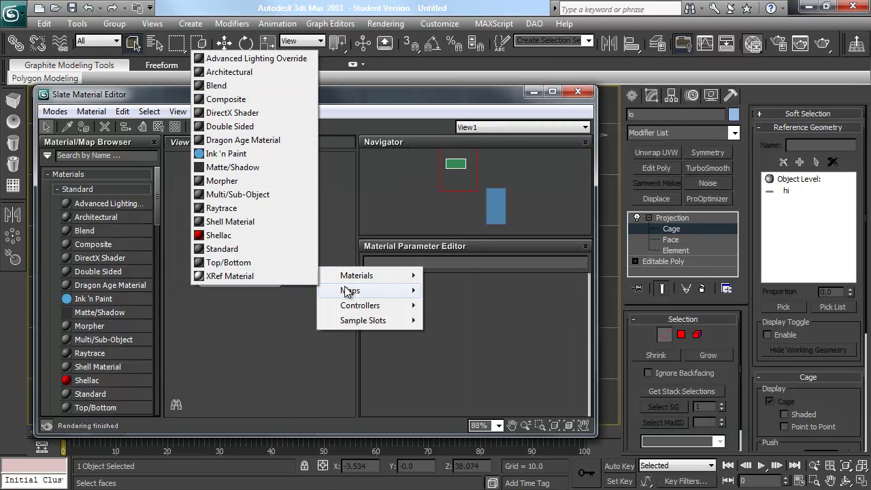
{"action": "mouse_move", "coordinate": [347, 291]}
{"action": "left_click", "coordinate": [262, 251]}
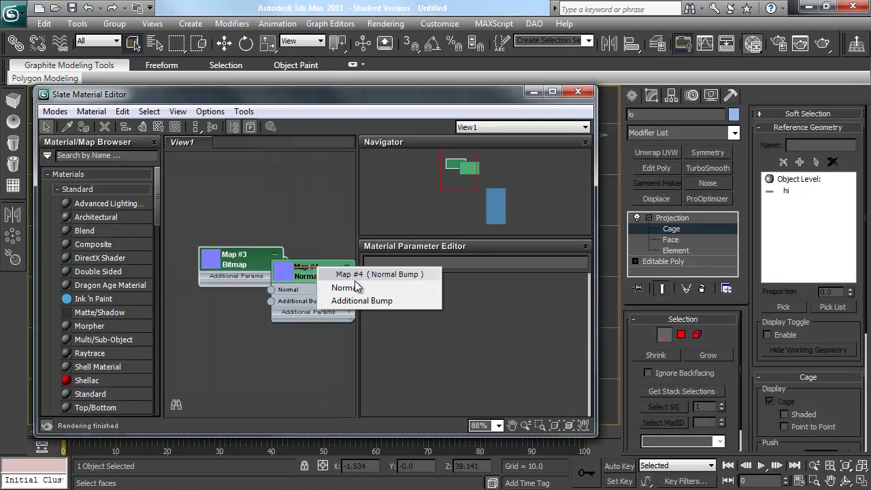
{"action": "left_click", "coordinate": [356, 288]}
{"action": "left_click_drag", "start_coordinate": [320, 267], "coordinate": [361, 232]}
{"action": "middle_click_drag", "start_coordinate": [311, 283], "coordinate": [274, 286]}
{"action": "scroll", "coordinate": [274, 286], "scroll_direction": "down", "scroll_amount": 1}
{"action": "left_click", "coordinate": [154, 141]}
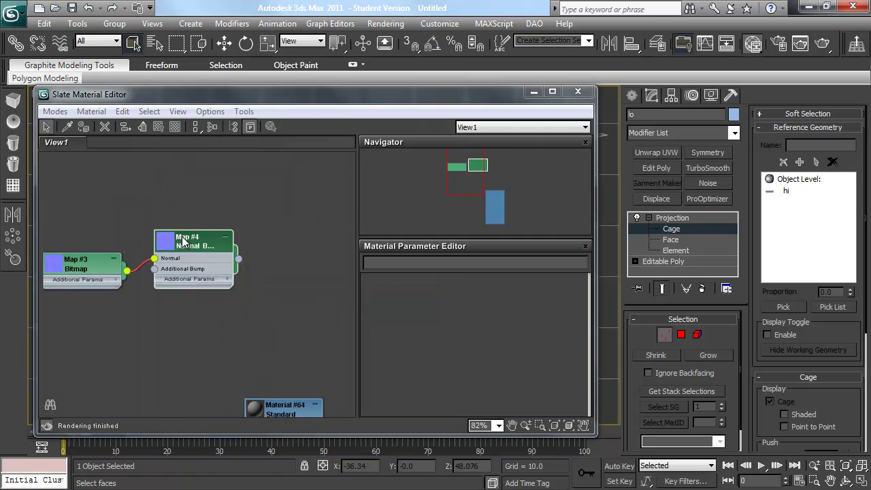
- Connect the Normal Bump map to the Bump slot of a new Standard material and arrange the nodes clearly
{"action": "left_click_drag", "start_coordinate": [238, 258], "coordinate": [282, 237]}
{"action": "mouse_move", "coordinate": [308, 251]}
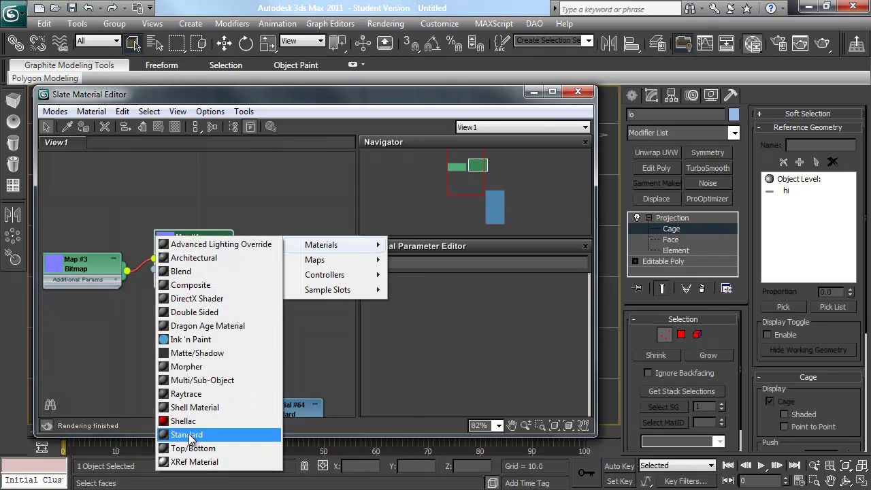
{"action": "left_click", "coordinate": [190, 435]}
{"action": "left_click", "coordinate": [320, 359]}
{"action": "scroll", "coordinate": [283, 223], "scroll_direction": "down", "scroll_amount": 2}
{"action": "left_click_drag", "start_coordinate": [284, 223], "coordinate": [341, 117]}
{"action": "scroll", "coordinate": [168, 284], "scroll_direction": "down", "scroll_amount": 2}
{"action": "left_click_drag", "start_coordinate": [92, 211], "coordinate": [223, 352]}
{"action": "left_click_drag", "start_coordinate": [190, 269], "coordinate": [199, 228]}
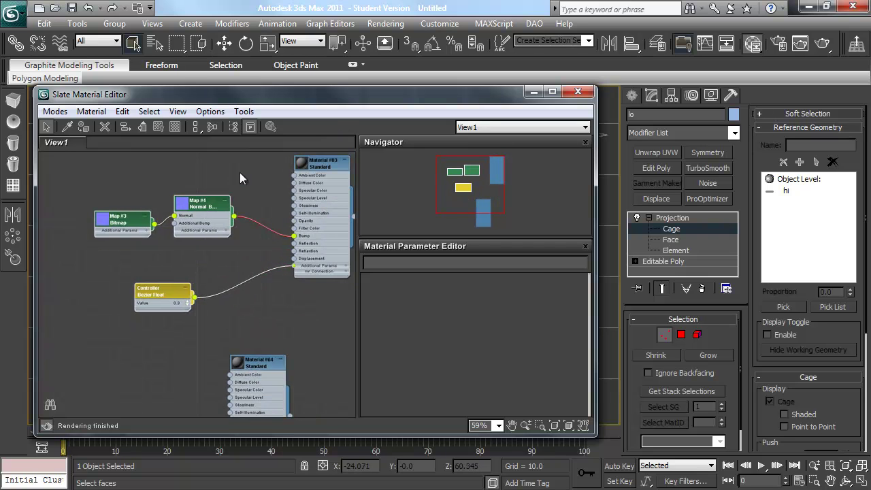
- Assign the new Standard material to the selected low-poly box and enable Show Hardware Map in Viewport
{"action": "left_click", "coordinate": [333, 167]}
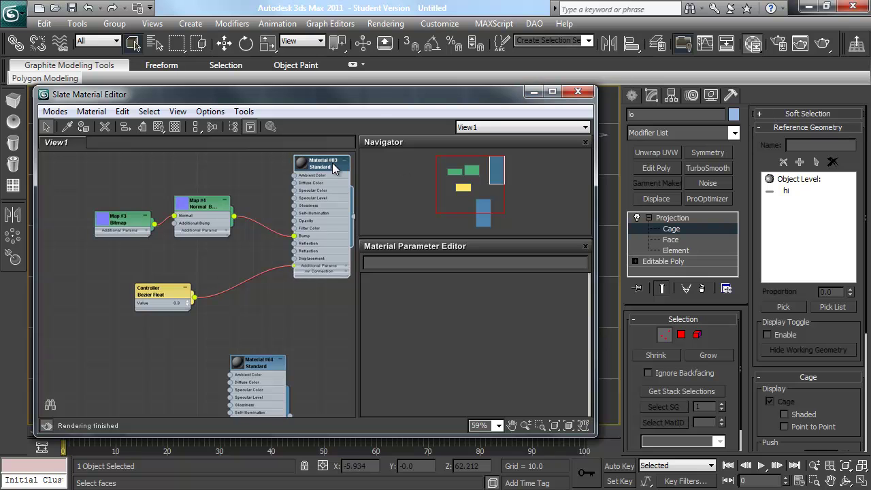
{"action": "left_click_drag", "start_coordinate": [371, 95], "coordinate": [362, 166]}
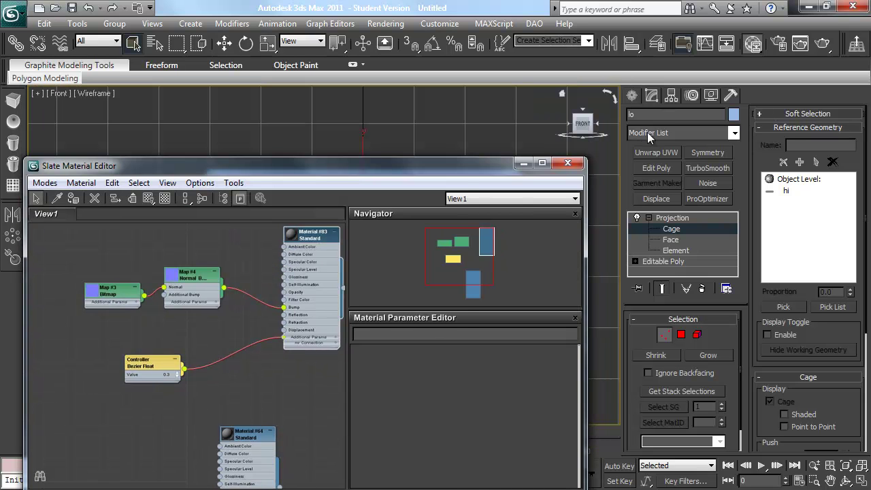
{"action": "right_click", "coordinate": [315, 236]}
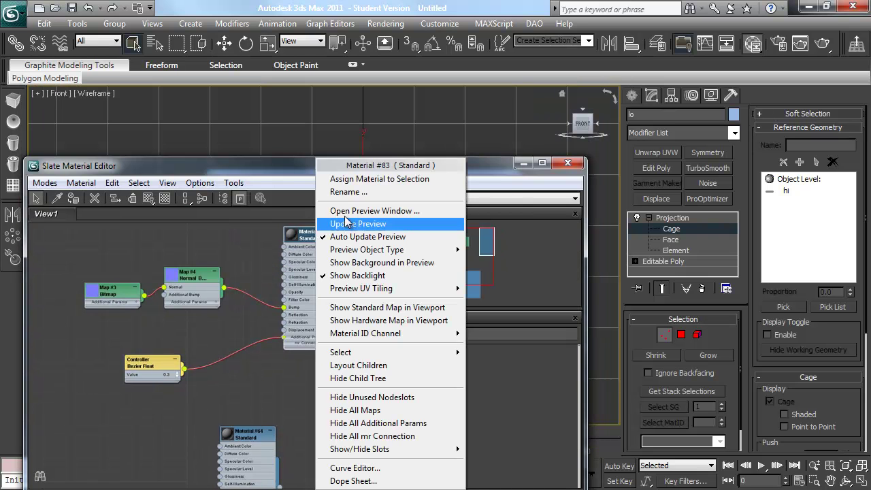
{"action": "left_click", "coordinate": [384, 178]}
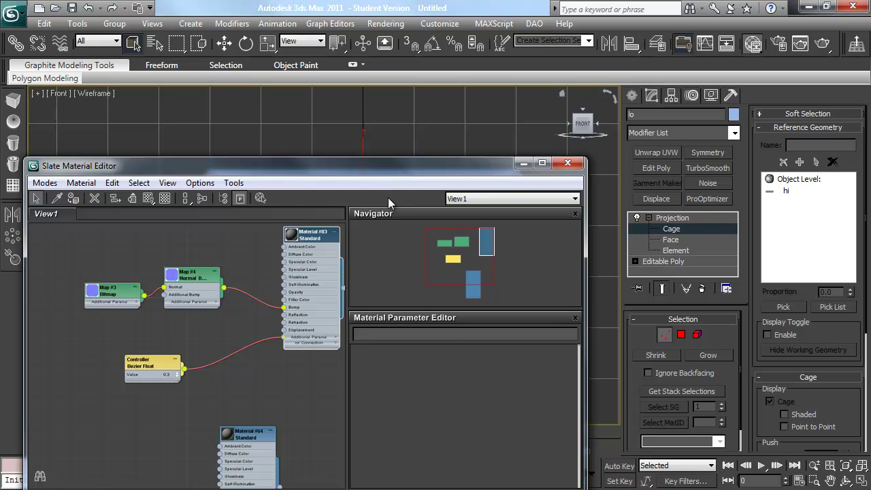
{"action": "right_click", "coordinate": [306, 243]}
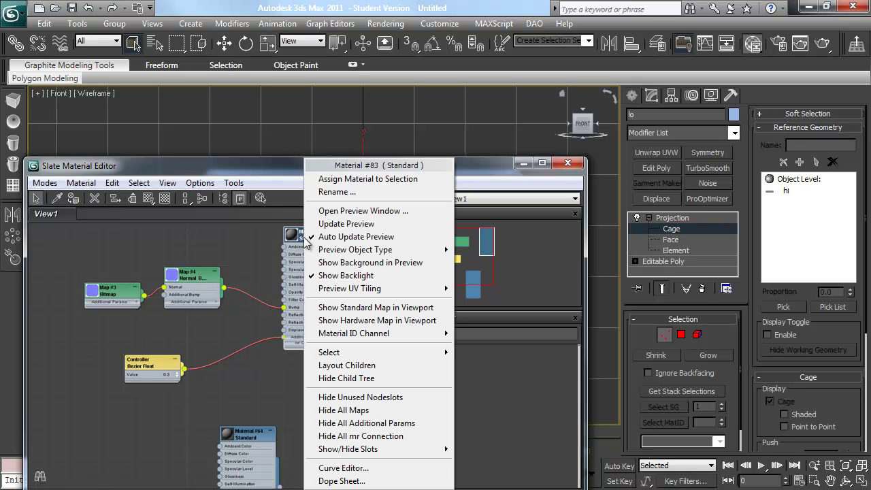
{"action": "left_click", "coordinate": [361, 322]}
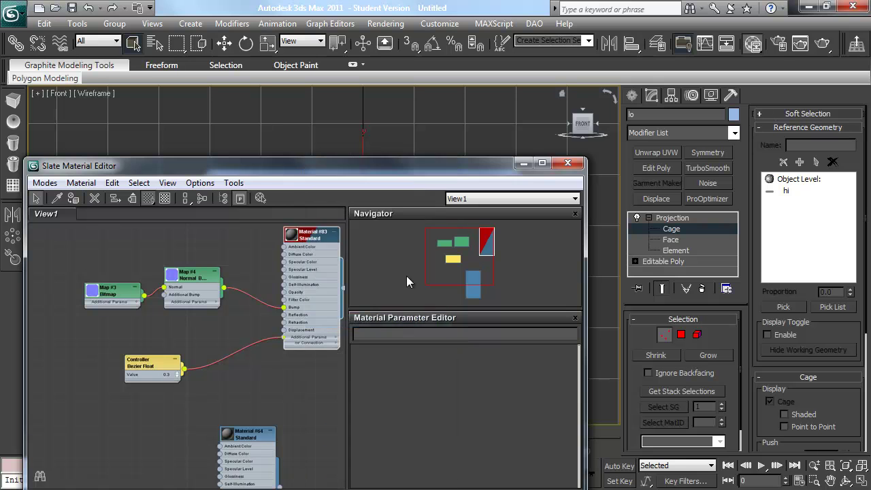
- Minimize the material editor, leave cage editing, and display the boxes shaded in the Perspective view
{"action": "left_click", "coordinate": [522, 164]}
{"action": "left_click", "coordinate": [635, 95]}
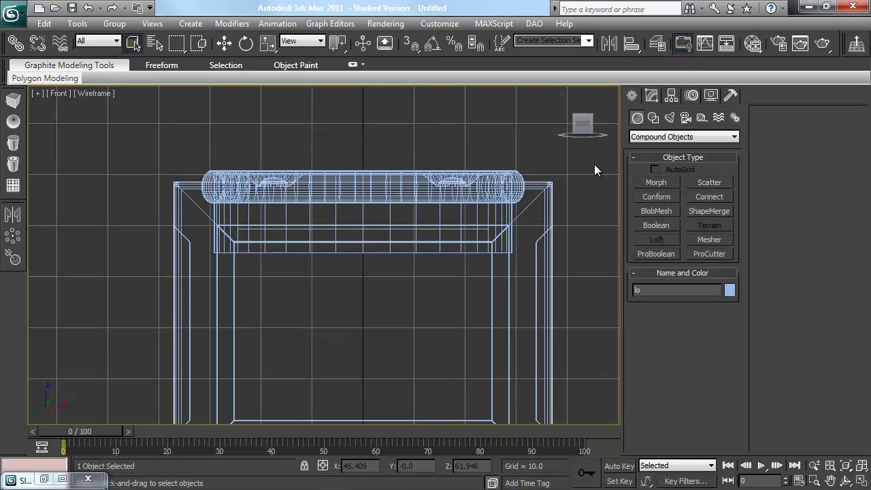
{"action": "scroll", "coordinate": [475, 220], "scroll_direction": "down", "scroll_amount": 2}
{"action": "middle_click_drag", "start_coordinate": [454, 252], "coordinate": [476, 220]}
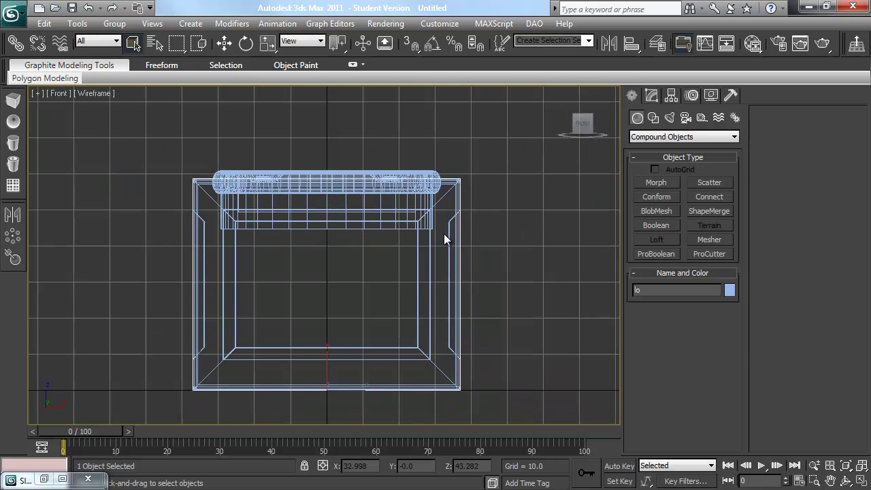
{"action": "key", "text": "p"}
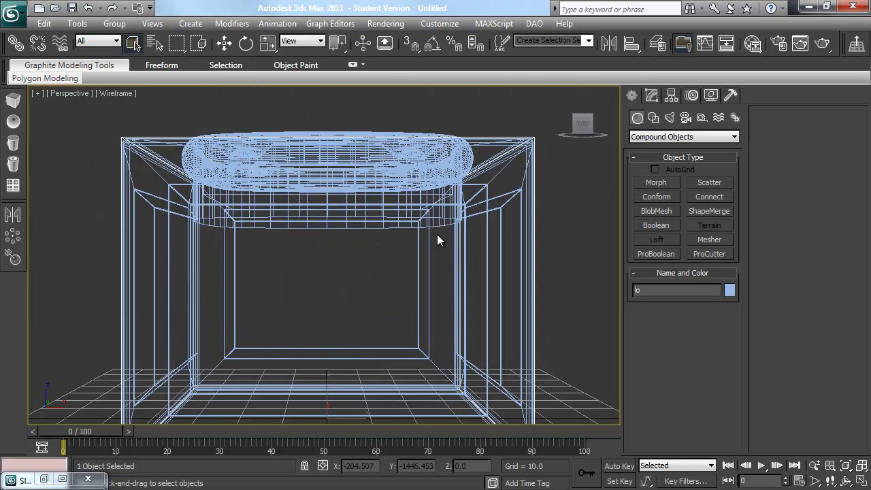
{"action": "scroll", "coordinate": [420, 237], "scroll_direction": "down", "scroll_amount": 3}
{"action": "middle_click_drag", "start_coordinate": [419, 237], "coordinate": [421, 257], "text": "alt"}
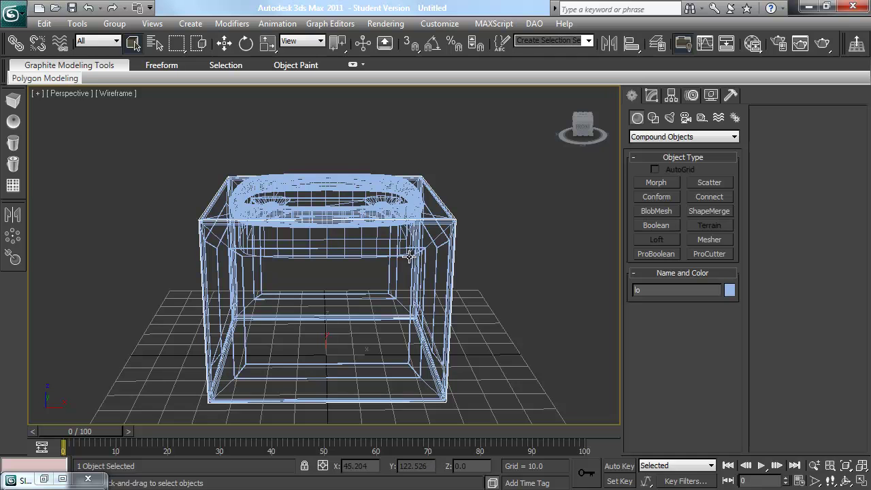
{"action": "key", "text": "F3"}
{"action": "scroll", "coordinate": [405, 243], "scroll_direction": "down", "scroll_amount": 3}
- Clone the low-poly box as one instance about 119 units along the X axis, beside the high-poly box
{"action": "key", "text": "w"}
{"action": "scroll", "coordinate": [432, 243], "scroll_direction": "down", "scroll_amount": 2}
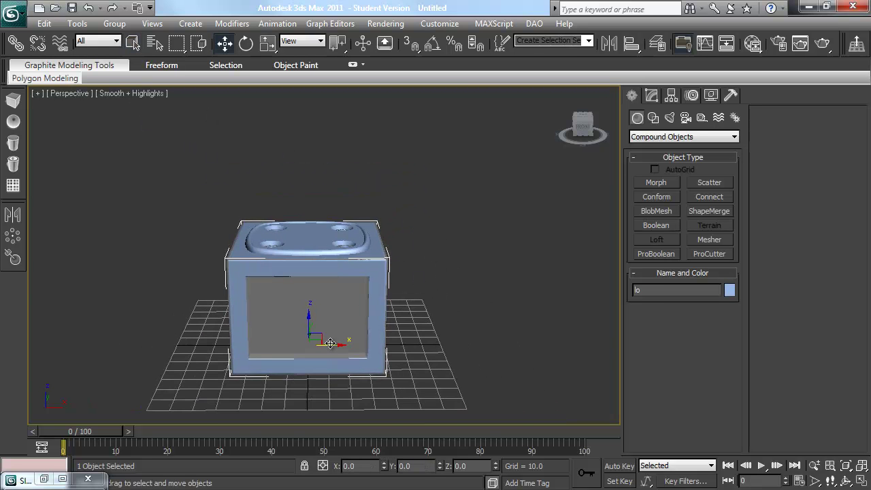
{"action": "mouse_move", "coordinate": [331, 344]}
{"action": "left_mouse_down", "text": "shift"}
{"action": "mouse_move", "coordinate": [510, 323]}
{"action": "mouse_move", "coordinate": [545, 343]}
{"action": "left_mouse_up", "text": "shift"}
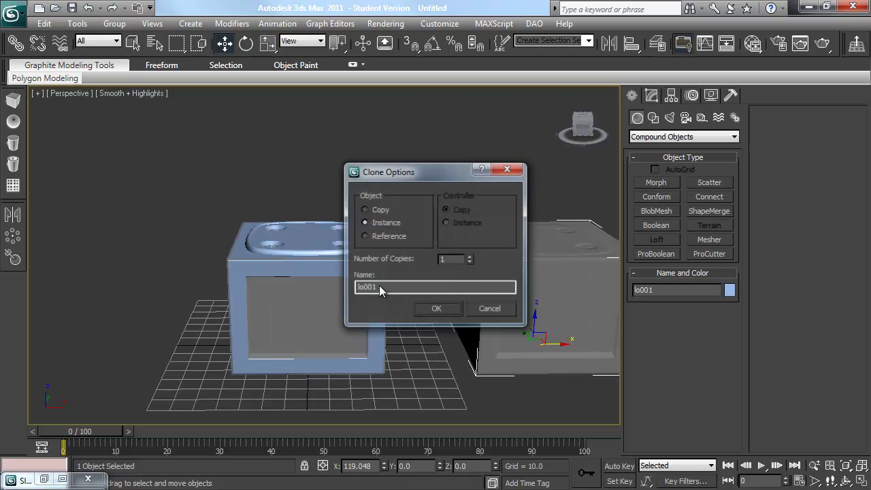
{"action": "left_click", "coordinate": [437, 308]}
- Examine the normal-mapped details on top of the cloned low-poly box beside the high-poly original
{"action": "middle_click_drag", "start_coordinate": [462, 269], "coordinate": [457, 269]}
{"action": "middle_click_drag", "start_coordinate": [457, 269], "coordinate": [454, 306], "text": "alt"}
{"action": "middle_click_drag", "start_coordinate": [454, 306], "coordinate": [337, 288]}
{"action": "scroll", "coordinate": [363, 305], "scroll_direction": "up", "scroll_amount": 3}
{"action": "scroll", "coordinate": [336, 288], "scroll_direction": "up", "scroll_amount": 3}
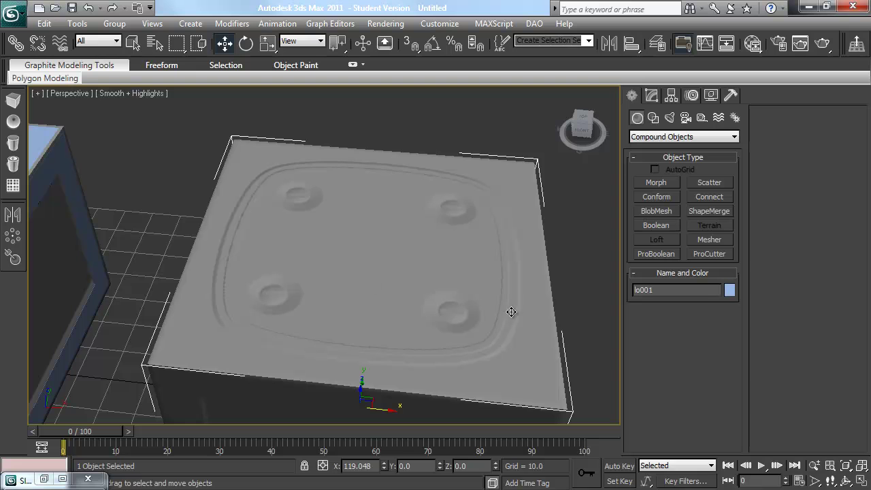
{"action": "scroll", "coordinate": [507, 310], "scroll_direction": "up", "scroll_amount": 5}
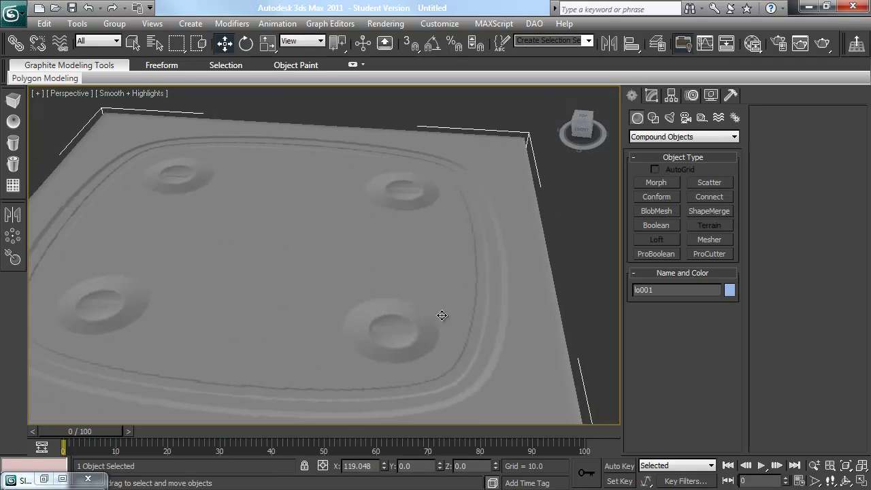
{"action": "middle_click_drag", "start_coordinate": [356, 287], "coordinate": [605, 274]}
{"action": "middle_click_drag", "start_coordinate": [294, 259], "coordinate": [474, 269]}
{"action": "scroll", "coordinate": [245, 262], "scroll_direction": "down", "scroll_amount": 2}
{"action": "middle_click_drag", "start_coordinate": [245, 263], "coordinate": [216, 251], "text": "alt"}
{"action": "middle_click_drag", "start_coordinate": [451, 279], "coordinate": [386, 255], "text": "alt"}
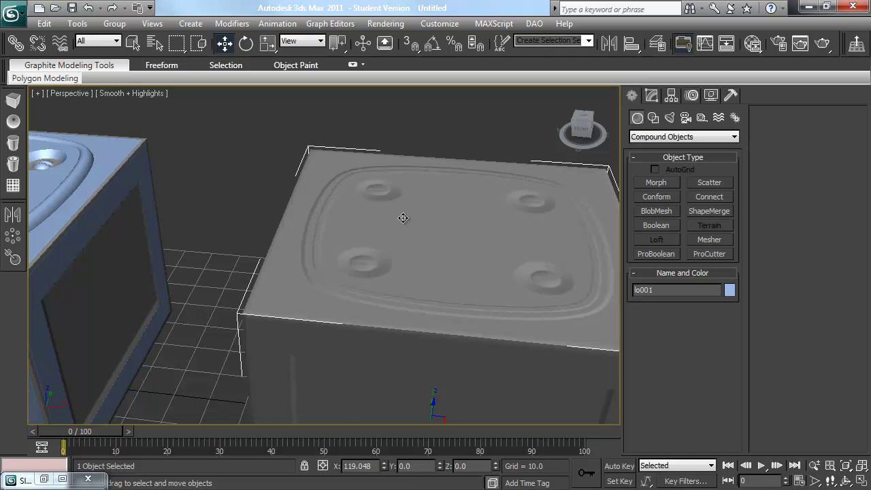
- Set the material's Bezier Float bump amount to 1.0, close the material editor, and inspect the cloned box
{"action": "key", "text": "m"}
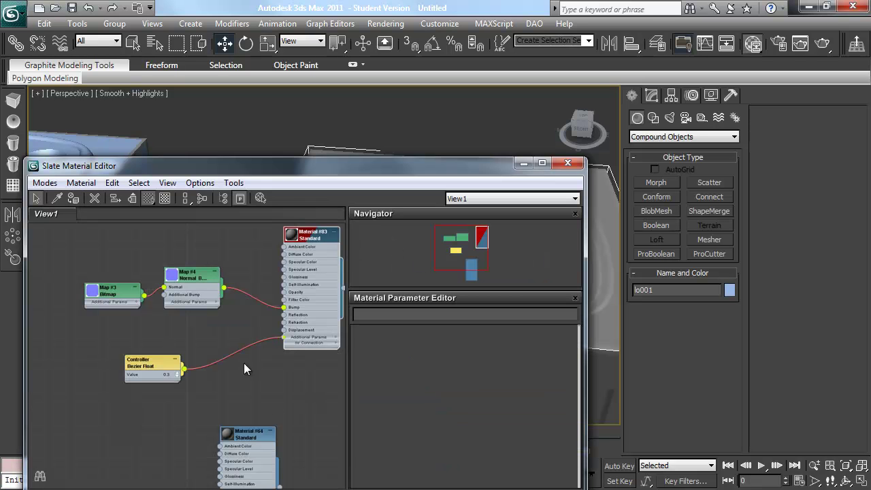
{"action": "left_click", "coordinate": [149, 358]}
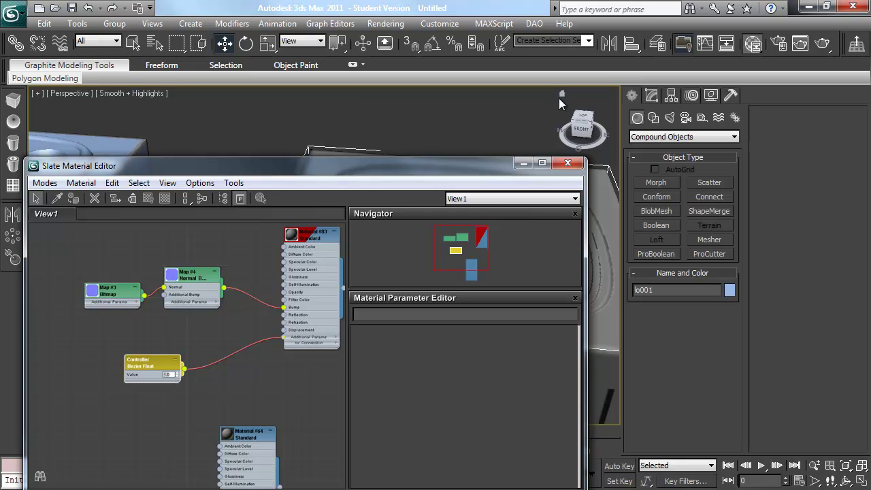
{"action": "left_click", "coordinate": [568, 162]}
{"action": "middle_click_drag", "start_coordinate": [521, 233], "coordinate": [179, 214], "text": "alt"}
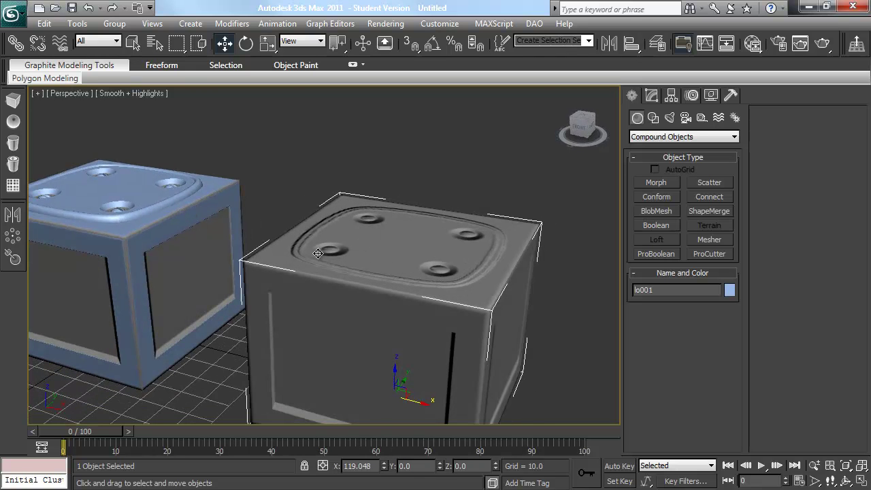
- Examine the normal-mapped rim and round recesses on top of the cloned low-poly box up close
{"action": "scroll", "coordinate": [318, 254], "scroll_direction": "up", "scroll_amount": 8}
{"action": "middle_click_drag", "start_coordinate": [308, 285], "coordinate": [305, 268], "text": "alt"}
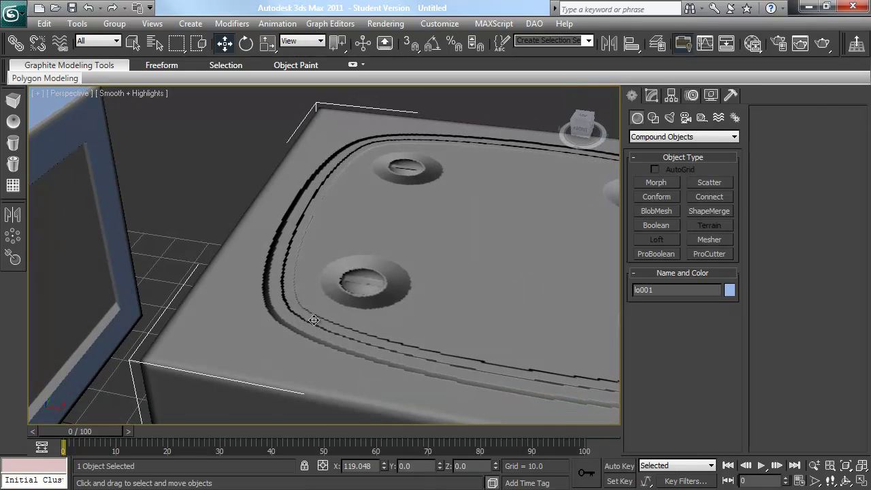
{"action": "scroll", "coordinate": [314, 320], "scroll_direction": "down", "scroll_amount": 4}
{"action": "middle_click_drag", "start_coordinate": [306, 302], "coordinate": [365, 335], "text": "alt"}
{"action": "scroll", "coordinate": [409, 293], "scroll_direction": "up", "scroll_amount": 6}
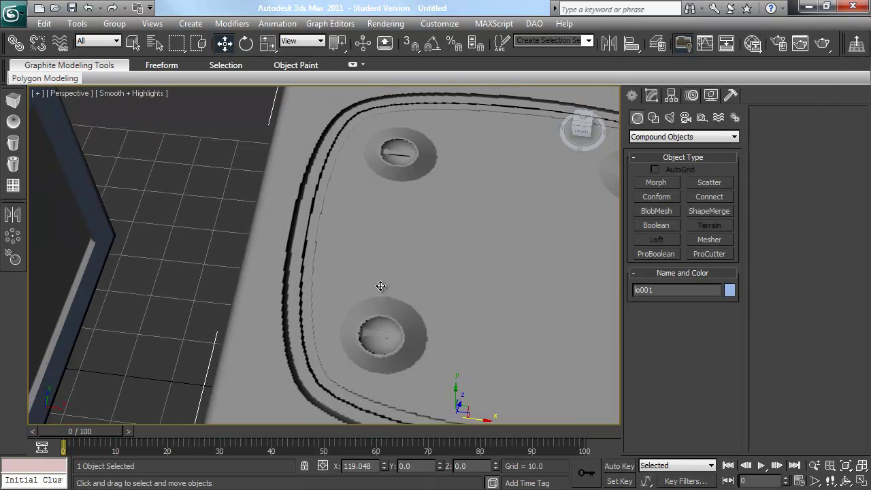
{"action": "scroll", "coordinate": [367, 273], "scroll_direction": "down", "scroll_amount": 2}
{"action": "scroll", "coordinate": [260, 262], "scroll_direction": "up", "scroll_amount": 5}
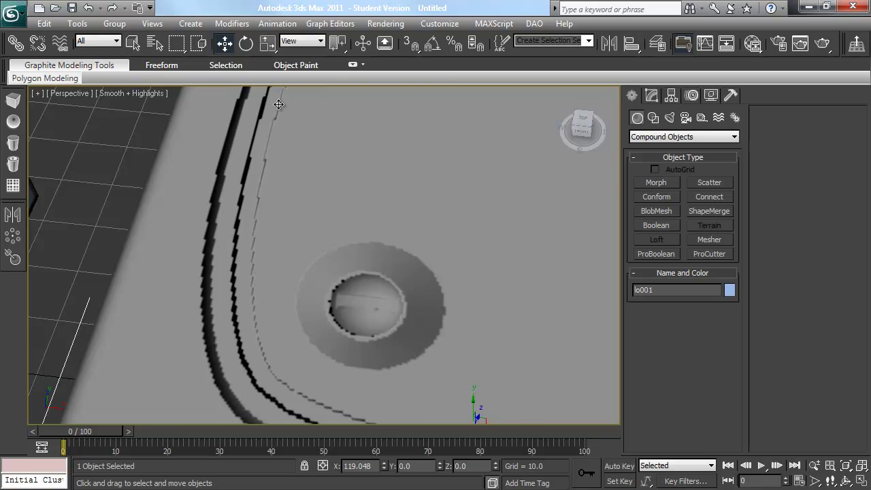
{"action": "scroll", "coordinate": [273, 149], "scroll_direction": "down", "scroll_amount": 3}
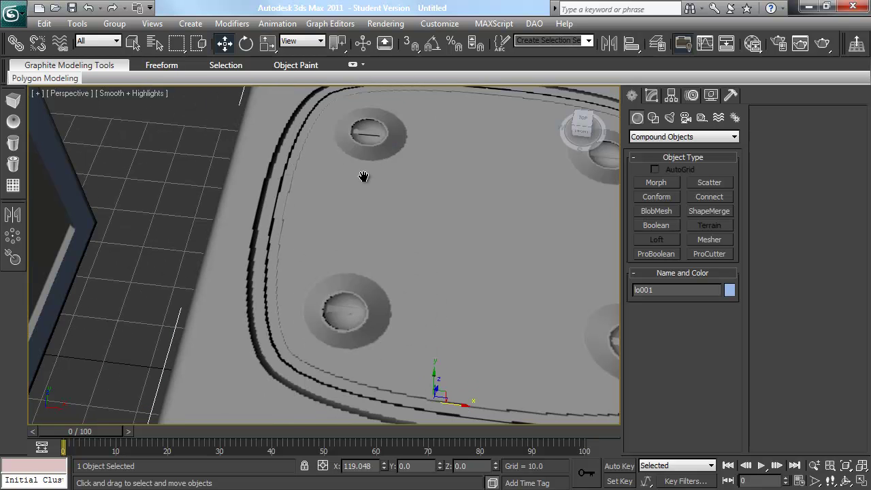
{"action": "scroll", "coordinate": [363, 177], "scroll_direction": "down", "scroll_amount": 3}
{"action": "middle_click_drag", "start_coordinate": [302, 273], "coordinate": [267, 279], "text": "alt"}
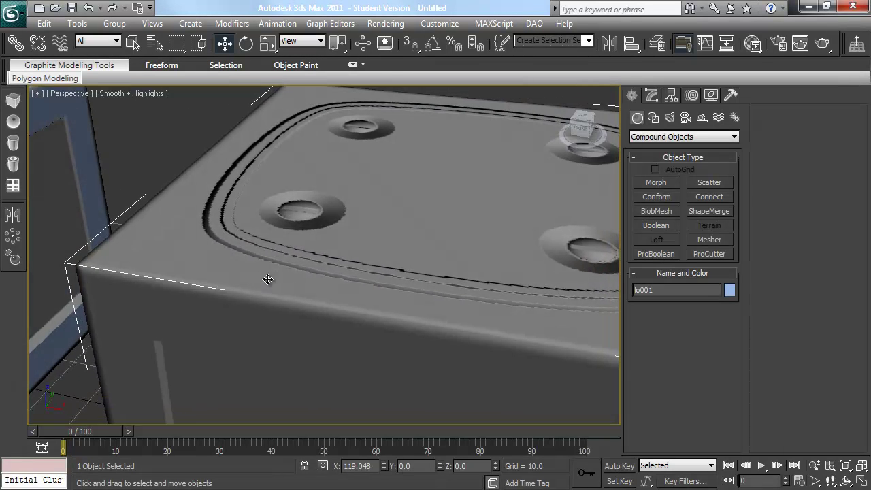
{"action": "middle_click_drag", "start_coordinate": [207, 268], "coordinate": [402, 307]}
{"action": "scroll", "coordinate": [241, 228], "scroll_direction": "down", "scroll_amount": 6}
{"action": "scroll", "coordinate": [402, 306], "scroll_direction": "down", "scroll_amount": 3}
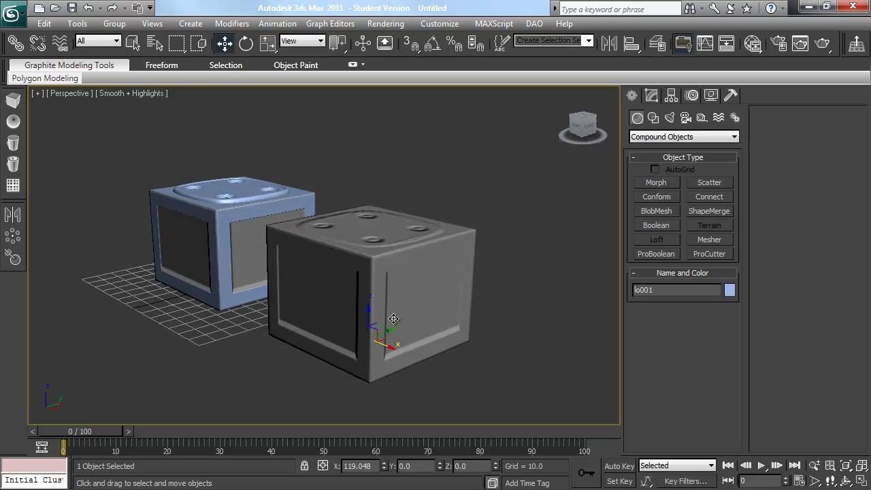
- Inspect the cloned box's wireframe edges and its normal-mapped side panels from several low angles
{"action": "key", "text": "F4"}
{"action": "middle_click_drag", "start_coordinate": [394, 319], "coordinate": [469, 362], "text": "alt"}
{"action": "key", "text": "F4"}
{"action": "scroll", "coordinate": [386, 312], "scroll_direction": "up", "scroll_amount": 3}
{"action": "scroll", "coordinate": [418, 305], "scroll_direction": "up", "scroll_amount": 3}
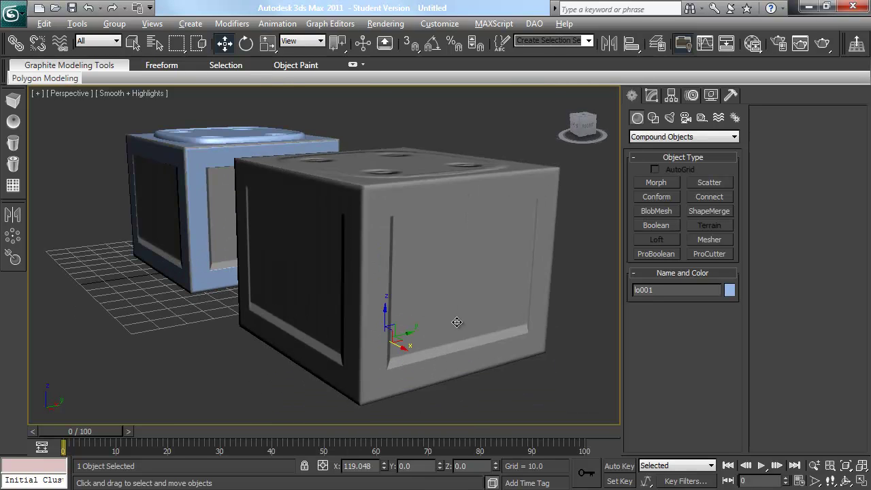
{"action": "middle_click_drag", "start_coordinate": [408, 310], "coordinate": [456, 306], "text": "alt"}
{"action": "middle_click_drag", "start_coordinate": [401, 251], "coordinate": [431, 231], "text": "alt"}
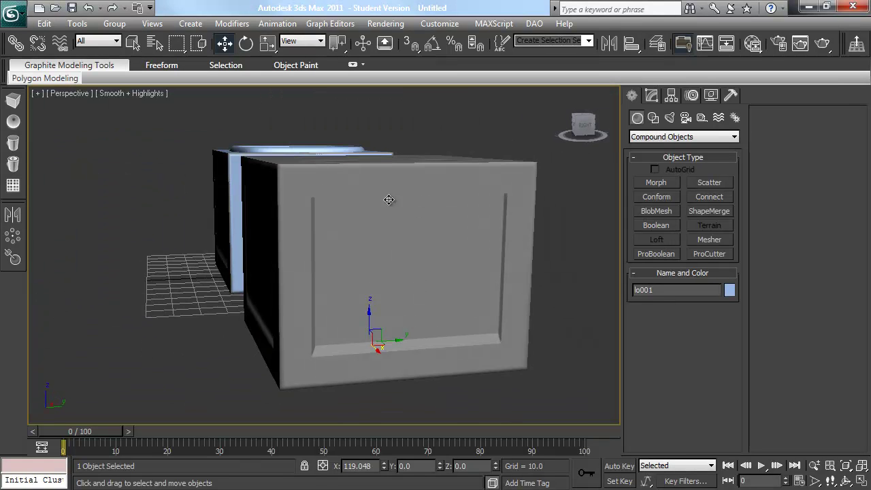
{"action": "middle_click_drag", "start_coordinate": [396, 193], "coordinate": [424, 198], "text": "alt"}
{"action": "middle_click_drag", "start_coordinate": [416, 155], "coordinate": [436, 250], "text": "alt"}
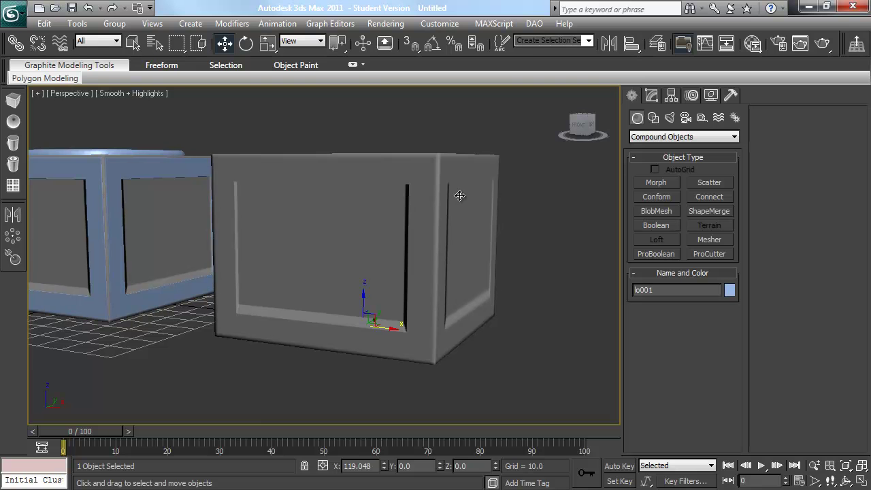
- Hide the original low-poly box that overlaps the high-poly box
{"action": "middle_click_drag", "start_coordinate": [149, 332], "coordinate": [329, 336]}
{"action": "scroll", "coordinate": [327, 346], "scroll_direction": "up", "scroll_amount": 3}
{"action": "left_click", "coordinate": [369, 213]}
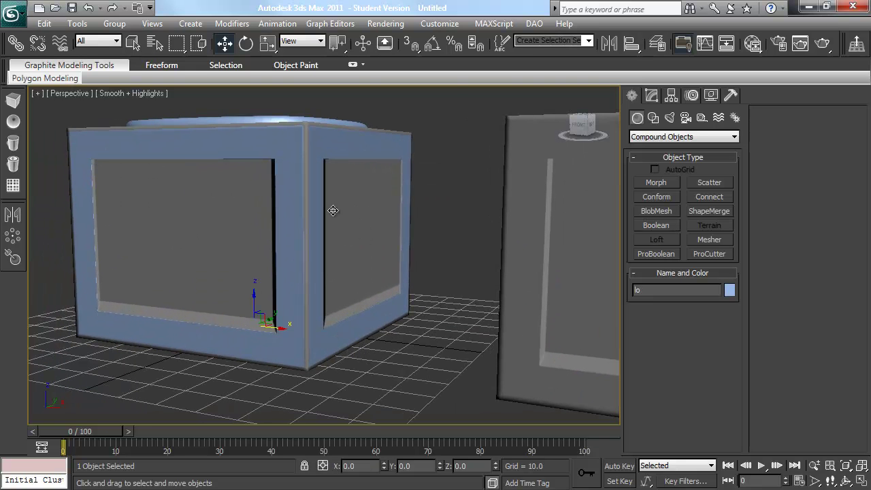
{"action": "right_click", "coordinate": [334, 208]}
{"action": "left_click", "coordinate": [359, 167]}
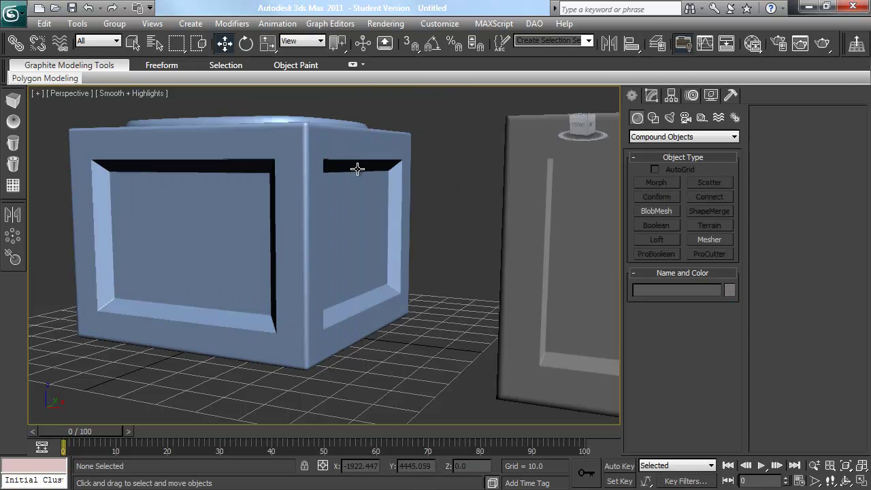
- Compare the clone's side panels with the high-poly box, and inspect the clone's top details in the Top and Perspective views
{"action": "middle_click_drag", "start_coordinate": [325, 268], "coordinate": [341, 312], "text": "alt"}
{"action": "middle_click_drag", "start_coordinate": [362, 272], "coordinate": [398, 160], "text": "alt"}
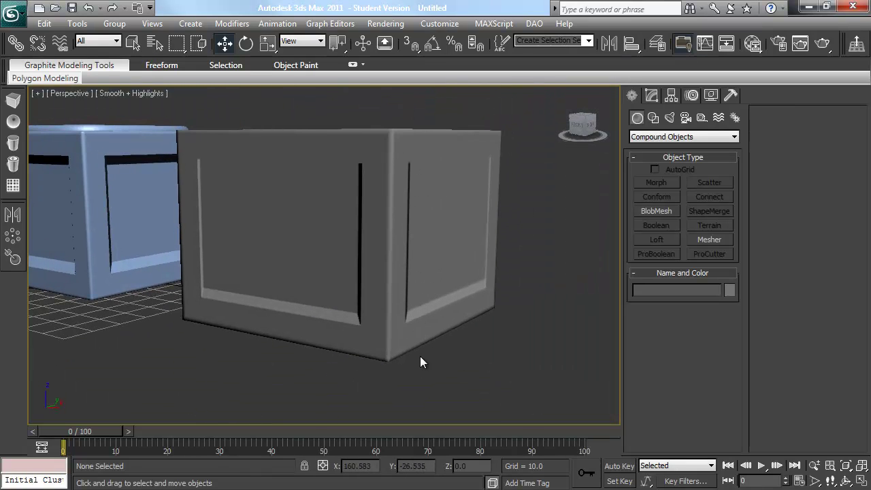
{"action": "middle_click_drag", "start_coordinate": [540, 265], "coordinate": [370, 274], "text": "alt"}
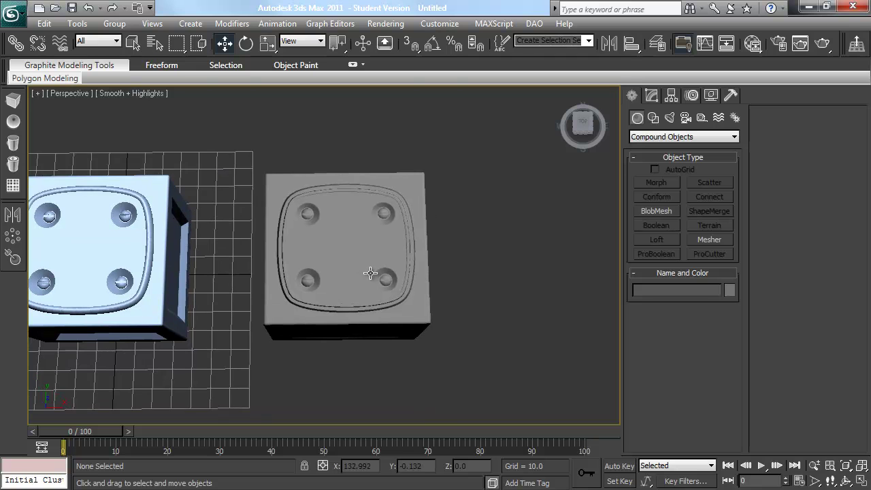
{"action": "key", "text": "t"}
{"action": "middle_click_drag", "start_coordinate": [446, 259], "coordinate": [295, 249]}
{"action": "scroll", "coordinate": [337, 257], "scroll_direction": "up", "scroll_amount": 5}
{"action": "middle_click_drag", "start_coordinate": [399, 255], "coordinate": [359, 266]}
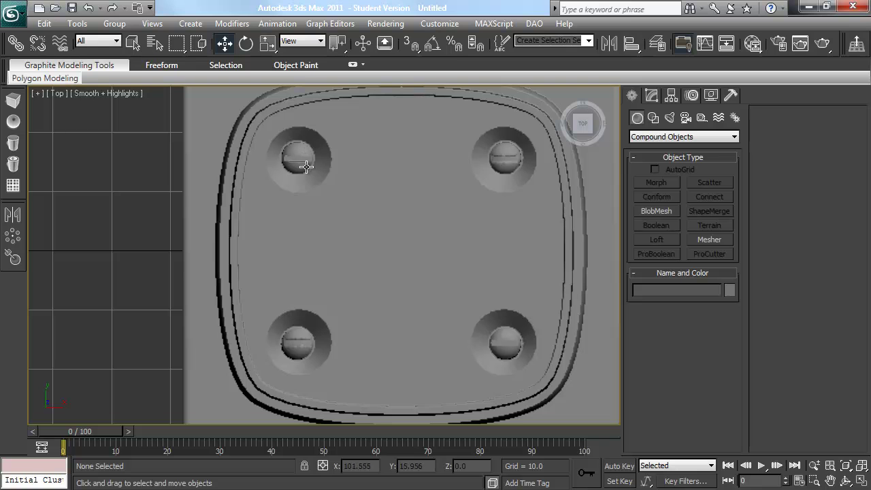
{"action": "mouse_move", "coordinate": [293, 186]}
{"action": "middle_mouse_down"}
{"action": "mouse_move", "coordinate": [429, 184]}
{"action": "mouse_move", "coordinate": [304, 168]}
{"action": "mouse_move", "coordinate": [386, 199]}
{"action": "mouse_move", "coordinate": [402, 249]}
{"action": "mouse_move", "coordinate": [373, 266]}
{"action": "mouse_move", "coordinate": [361, 178]}
{"action": "mouse_move", "coordinate": [371, 278]}
{"action": "mouse_move", "coordinate": [370, 239]}
{"action": "mouse_move", "coordinate": [401, 296]}
{"action": "mouse_move", "coordinate": [343, 310]}
{"action": "middle_mouse_up"}
{"action": "key", "text": "p"}
{"action": "scroll", "coordinate": [373, 265], "scroll_direction": "down", "scroll_amount": 5}
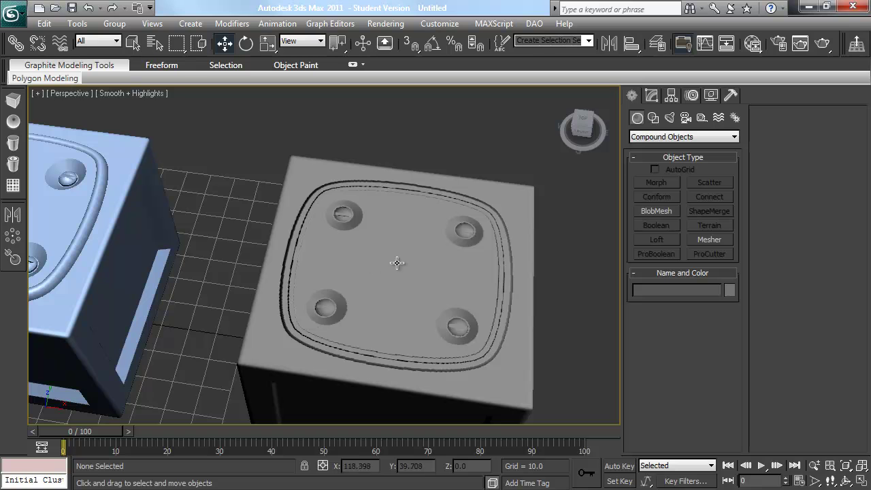
- Compare the raised lid and recessed panels of the high-poly box with the normal-mapped clone from the front and side
{"action": "middle_click_drag", "start_coordinate": [444, 283], "coordinate": [445, 255], "text": "alt"}
{"action": "scroll", "coordinate": [445, 254], "scroll_direction": "down", "scroll_amount": 5}
{"action": "middle_click_drag", "start_coordinate": [213, 290], "coordinate": [242, 228], "text": "alt"}
{"action": "middle_click_drag", "start_coordinate": [509, 237], "coordinate": [480, 225], "text": "alt"}
{"action": "middle_click_drag", "start_coordinate": [414, 234], "coordinate": [352, 194], "text": "alt"}
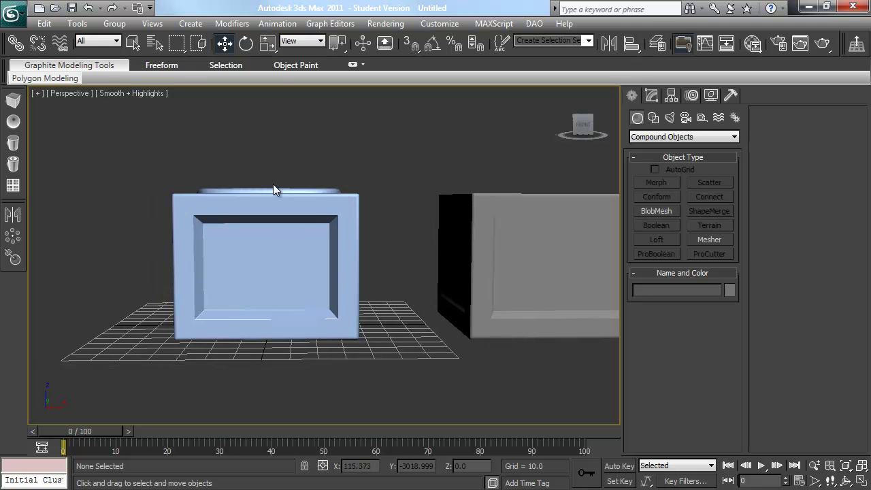
{"action": "middle_click_drag", "start_coordinate": [358, 299], "coordinate": [361, 301], "text": "alt"}
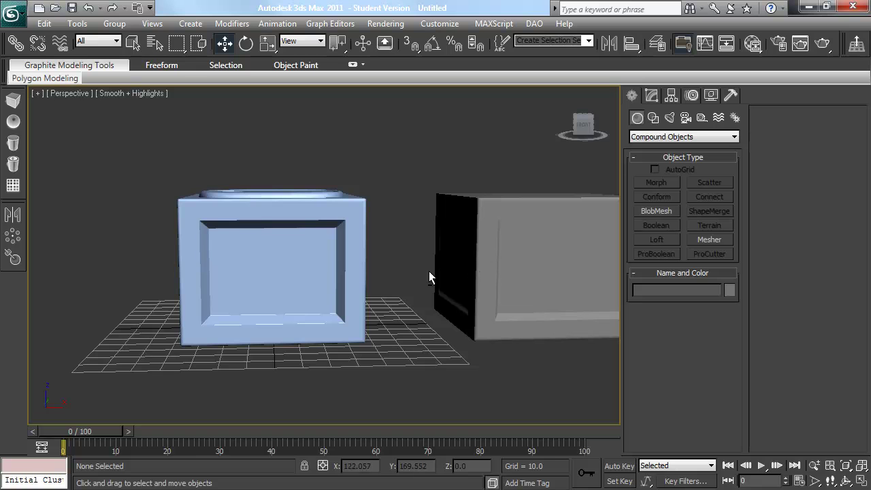
{"action": "middle_click_drag", "start_coordinate": [361, 248], "coordinate": [461, 246], "text": "alt"}
{"action": "middle_click_drag", "start_coordinate": [418, 270], "coordinate": [451, 249], "text": "alt"}
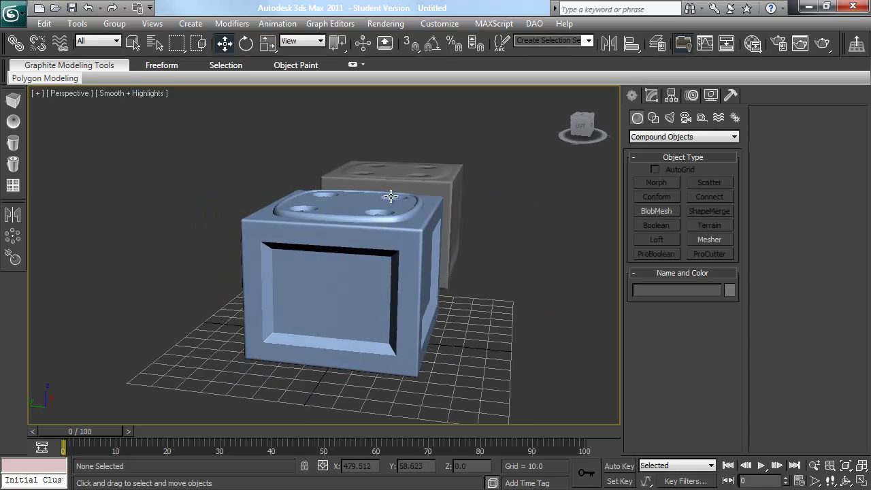
{"action": "middle_click_drag", "start_coordinate": [547, 229], "coordinate": [259, 288], "text": "alt"}
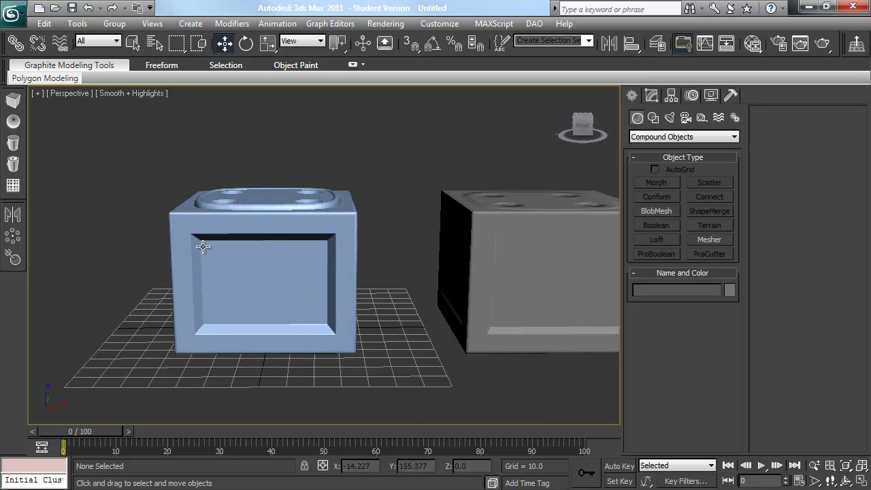
{"action": "middle_click_drag", "start_coordinate": [418, 305], "coordinate": [389, 232], "text": "alt"}
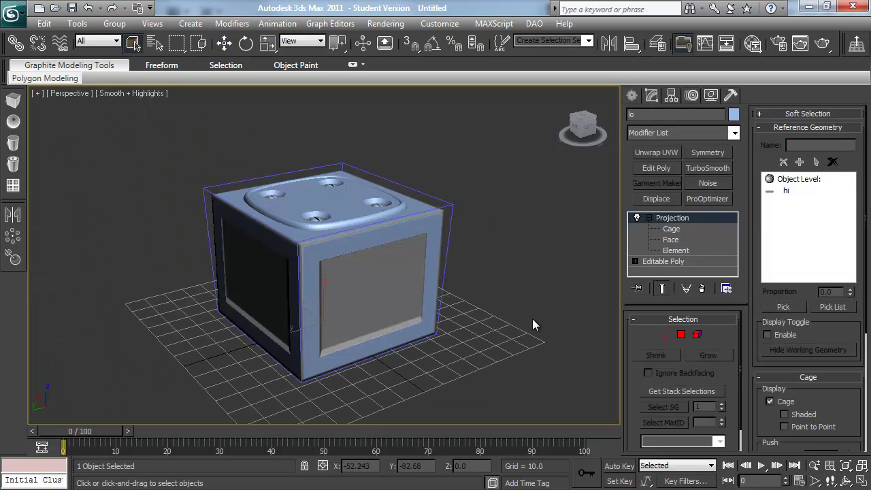
- Reset the projection cage of the low-poly box
{"action": "left_click", "coordinate": [542, 253]}
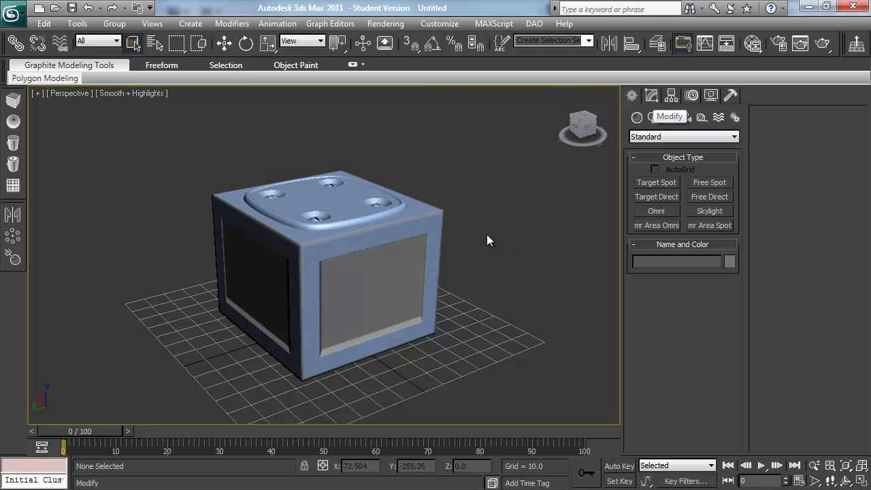
{"action": "left_click", "coordinate": [375, 293]}
{"action": "left_click", "coordinate": [647, 96]}
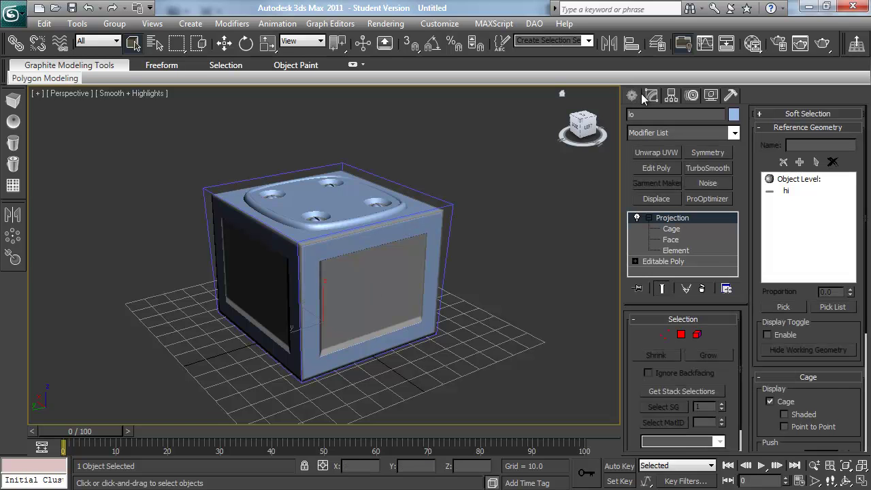
{"action": "scroll", "coordinate": [805, 361], "scroll_direction": "down", "scroll_amount": 5}
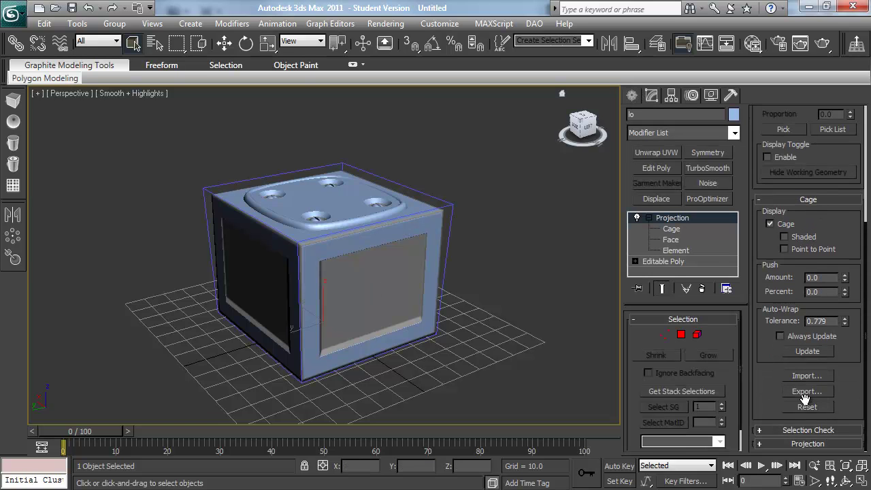
{"action": "left_click", "coordinate": [809, 407]}
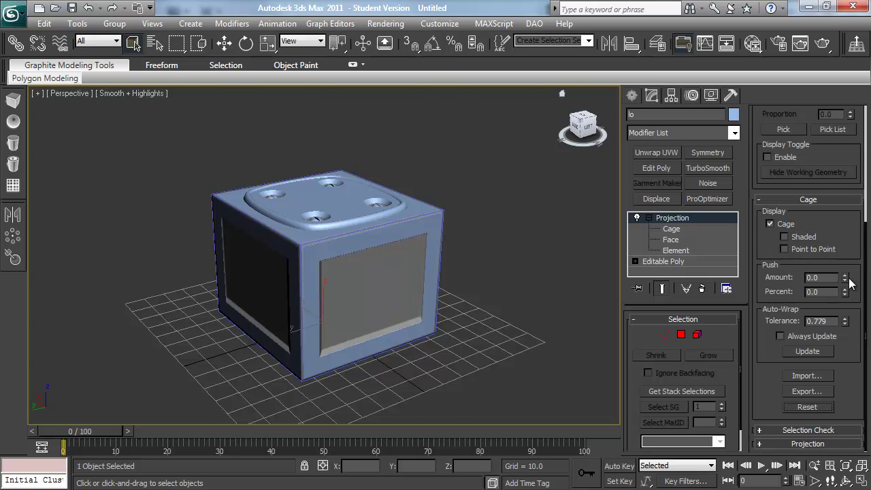
- Push the cage outward by 5.01 in the Left view so that it encloses the high-poly box's raised lid
{"action": "key", "text": "l"}
{"action": "scroll", "coordinate": [371, 276], "scroll_direction": "up", "scroll_amount": 6}
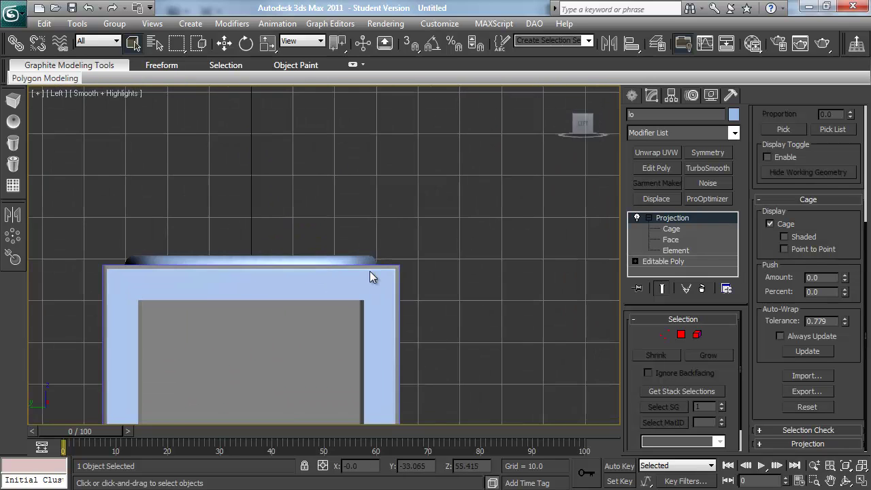
{"action": "middle_click_drag", "start_coordinate": [371, 276], "coordinate": [376, 245]}
{"action": "left_click_drag", "start_coordinate": [845, 280], "coordinate": [845, 239]}
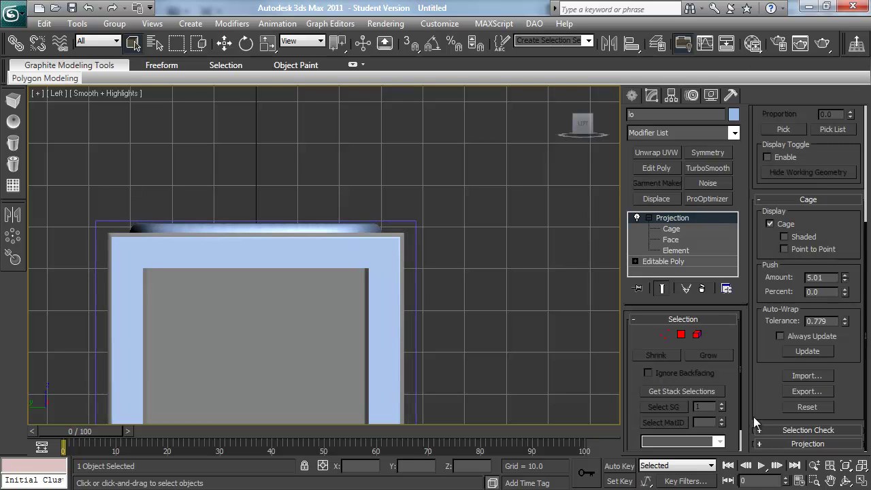
{"action": "scroll", "coordinate": [350, 284], "scroll_direction": "down", "scroll_amount": 4}
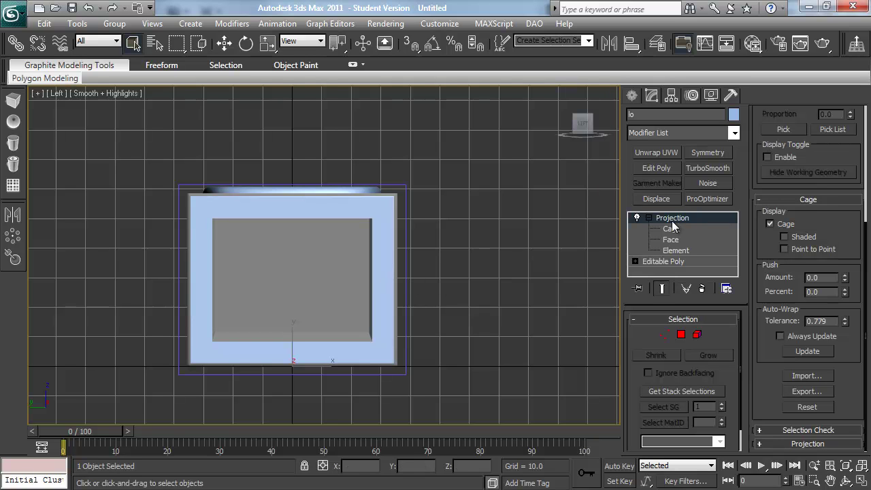
- Place a standard Skylight on the ground plane beside the boxes in the Perspective view
{"action": "key", "text": "p"}
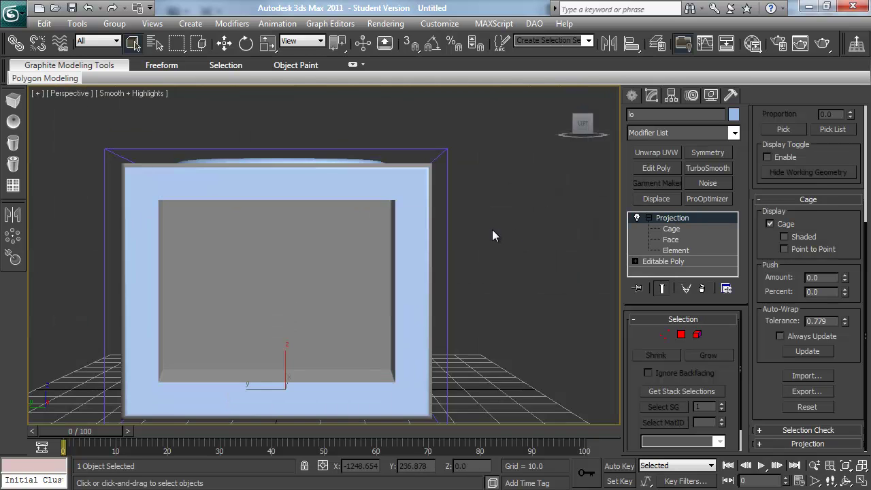
{"action": "middle_click_drag", "start_coordinate": [429, 249], "coordinate": [381, 312], "text": "alt"}
{"action": "scroll", "coordinate": [404, 295], "scroll_direction": "down", "scroll_amount": 4}
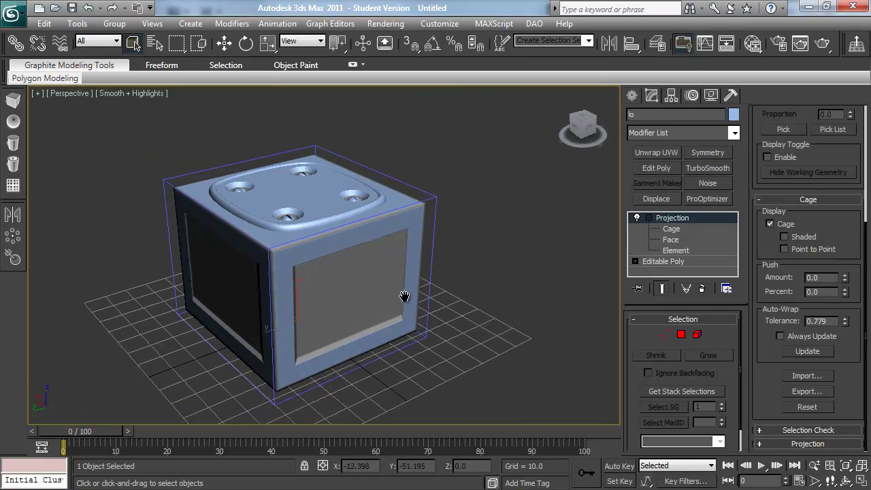
{"action": "scroll", "coordinate": [356, 213], "scroll_direction": "up", "scroll_amount": 1}
{"action": "middle_click_drag", "start_coordinate": [414, 251], "coordinate": [406, 248], "text": "alt"}
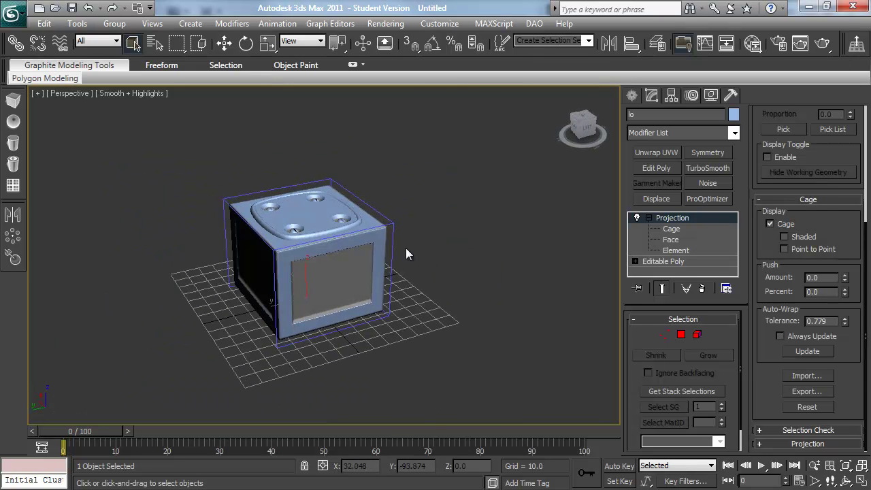
{"action": "left_click", "coordinate": [441, 264]}
{"action": "left_click", "coordinate": [632, 96]}
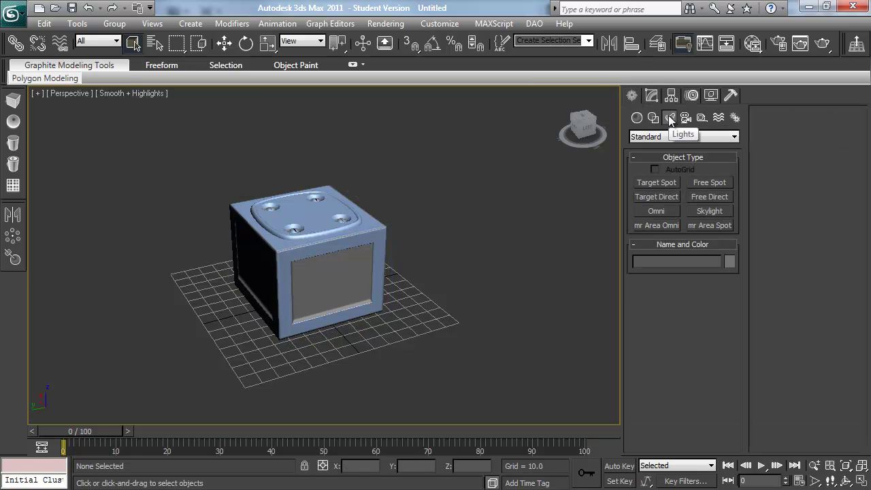
{"action": "left_click", "coordinate": [708, 217]}
{"action": "left_click", "coordinate": [517, 287]}
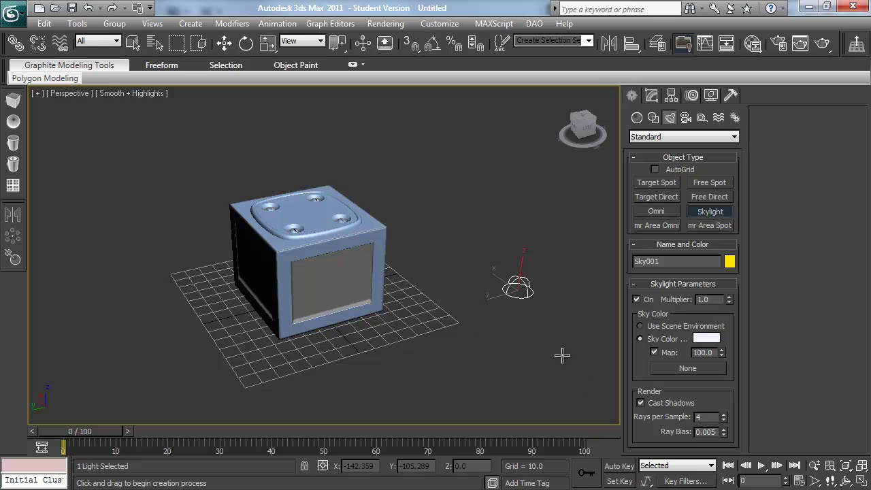
{"action": "right_click", "coordinate": [527, 326]}
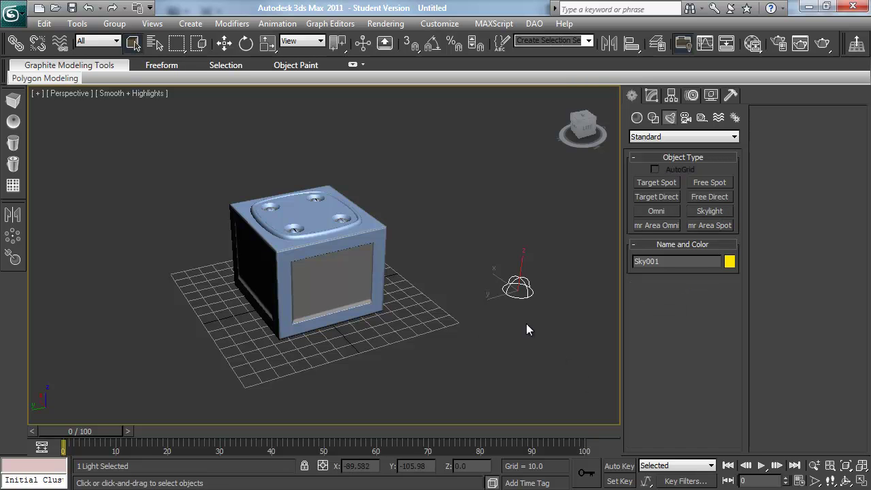
- Review the Skylight's sky color and render parameters, and return to the standard light types
{"action": "left_click", "coordinate": [652, 95]}
{"action": "scroll", "coordinate": [704, 425], "scroll_direction": "down", "scroll_amount": 2}
{"action": "mouse_move", "coordinate": [472, 270]}
{"action": "middle_mouse_down"}
{"action": "mouse_move", "coordinate": [533, 268]}
{"action": "mouse_move", "coordinate": [482, 275]}
{"action": "middle_mouse_up"}
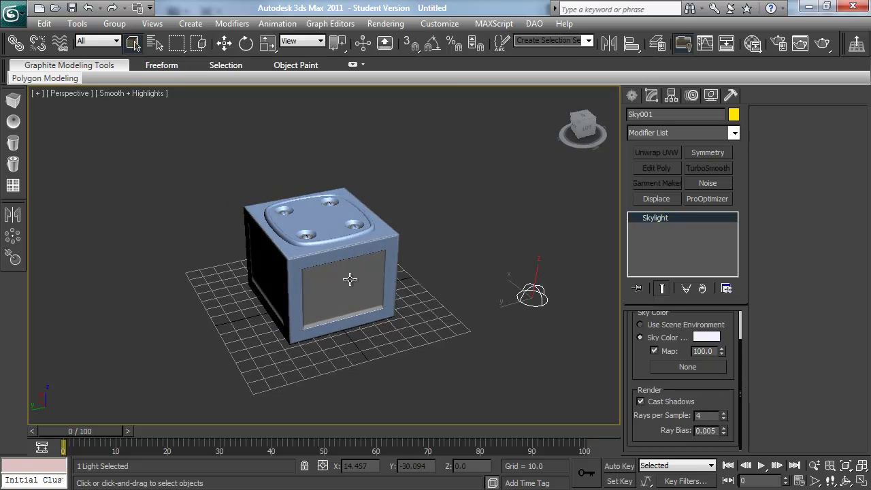
{"action": "left_click", "coordinate": [633, 95]}
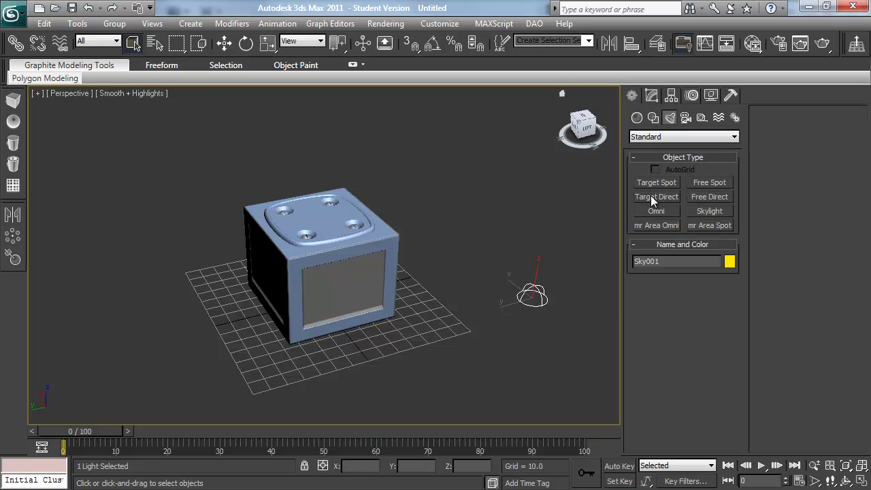
- Create a standard Plane about 1056 by 1174 units beneath the boxes and the Skylight in the Perspective view
{"action": "left_click", "coordinate": [661, 137]}
{"action": "left_click", "coordinate": [661, 137]}
{"action": "left_click", "coordinate": [637, 118]}
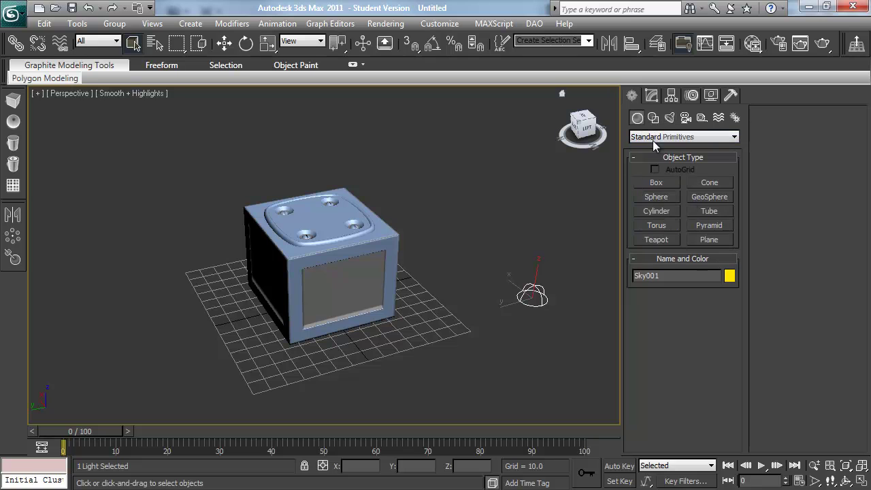
{"action": "left_click", "coordinate": [708, 240]}
{"action": "scroll", "coordinate": [340, 234], "scroll_direction": "down", "scroll_amount": 5}
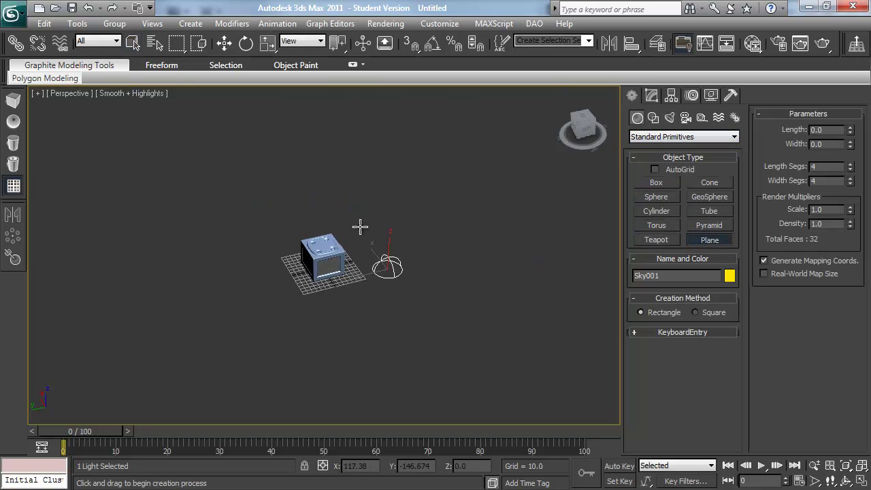
{"action": "left_click_drag", "start_coordinate": [143, 196], "coordinate": [582, 318]}
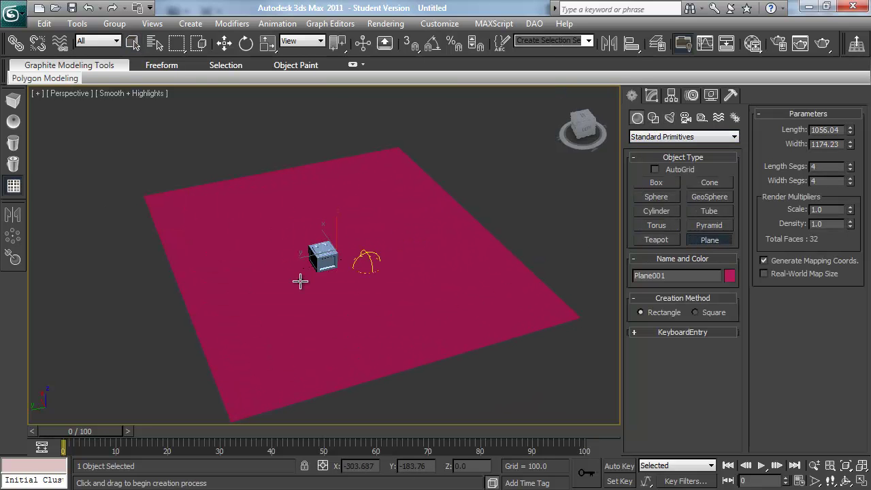
{"action": "scroll", "coordinate": [293, 298], "scroll_direction": "up", "scroll_amount": 4}
{"action": "middle_click_drag", "start_coordinate": [293, 299], "coordinate": [374, 272], "text": "alt"}
{"action": "scroll", "coordinate": [383, 297], "scroll_direction": "up", "scroll_amount": 5}
{"action": "middle_click_drag", "start_coordinate": [406, 317], "coordinate": [410, 288]}
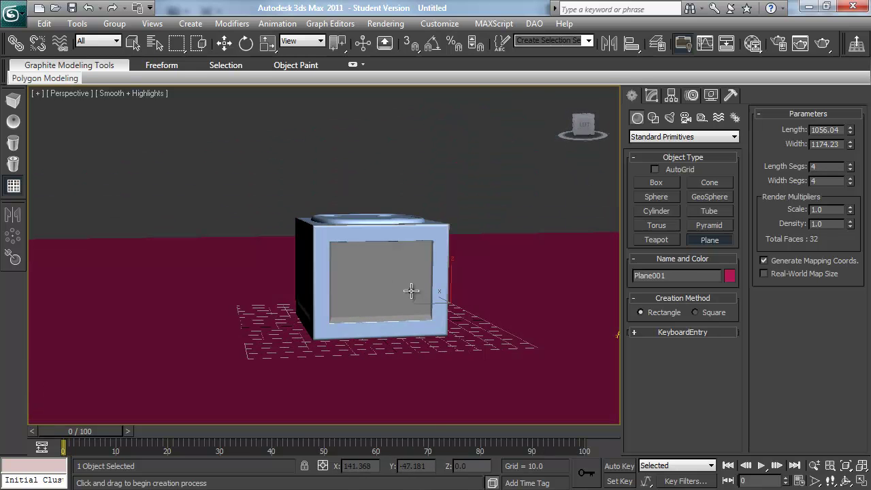
{"action": "right_click", "coordinate": [430, 194]}
- Change the ground plane's object color to gray
{"action": "middle_click_drag", "start_coordinate": [448, 245], "coordinate": [374, 205], "text": "alt"}
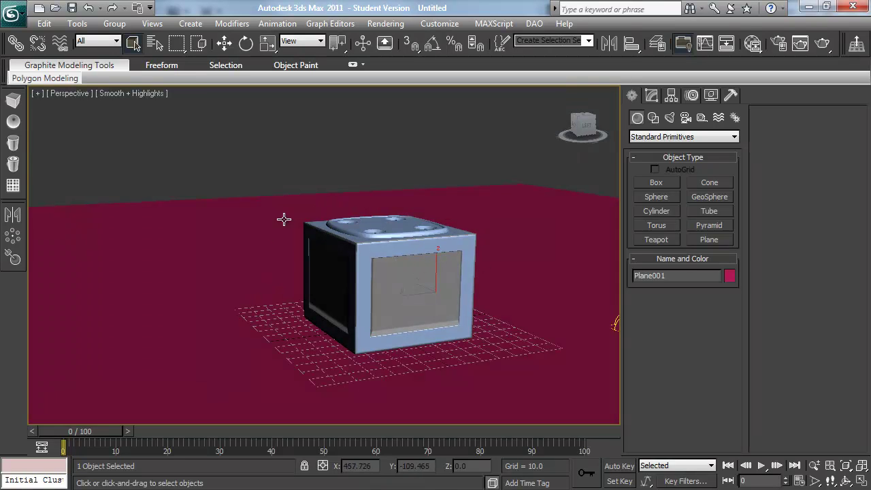
{"action": "middle_click_drag", "start_coordinate": [456, 301], "coordinate": [406, 269], "text": "alt"}
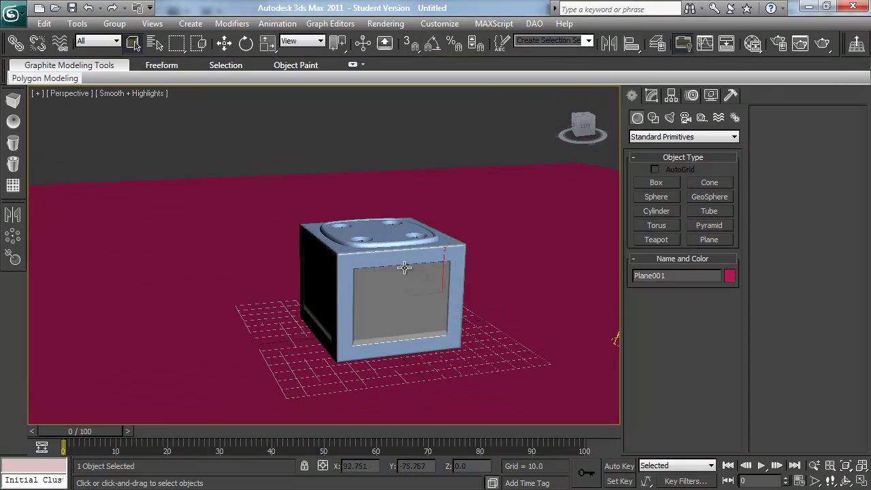
{"action": "left_click", "coordinate": [730, 276]}
{"action": "left_click", "coordinate": [557, 229]}
{"action": "left_click", "coordinate": [502, 324]}
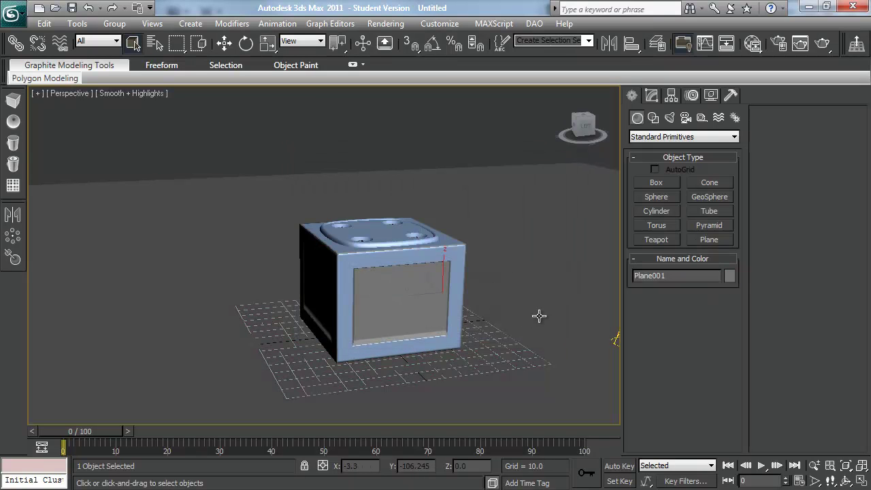
- Ensure Cast Shadows is off in the low-poly box's object properties so it does not shade the high-poly box
{"action": "middle_click_drag", "start_coordinate": [517, 278], "coordinate": [464, 253], "text": "alt"}
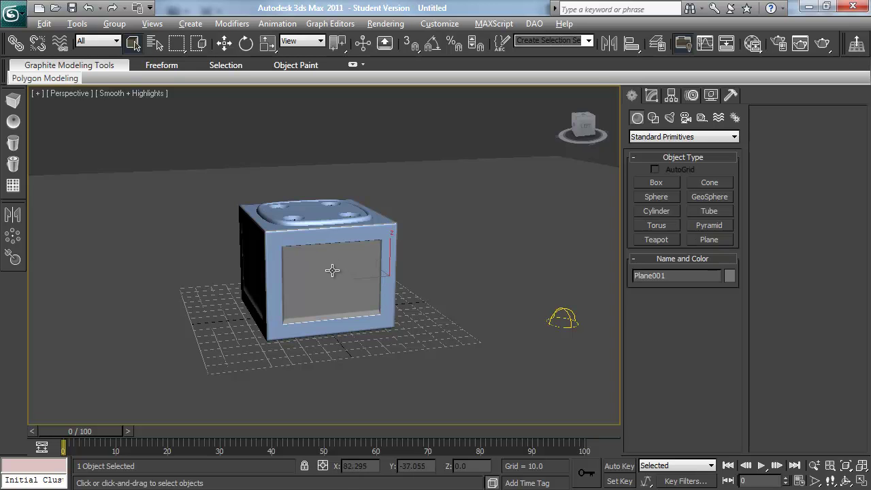
{"action": "scroll", "coordinate": [333, 270], "scroll_direction": "up", "scroll_amount": 5}
{"action": "mouse_move", "coordinate": [361, 302]}
{"action": "middle_mouse_down", "text": "alt"}
{"action": "mouse_move", "coordinate": [378, 305]}
{"action": "mouse_move", "coordinate": [366, 300]}
{"action": "middle_mouse_up", "text": "alt"}
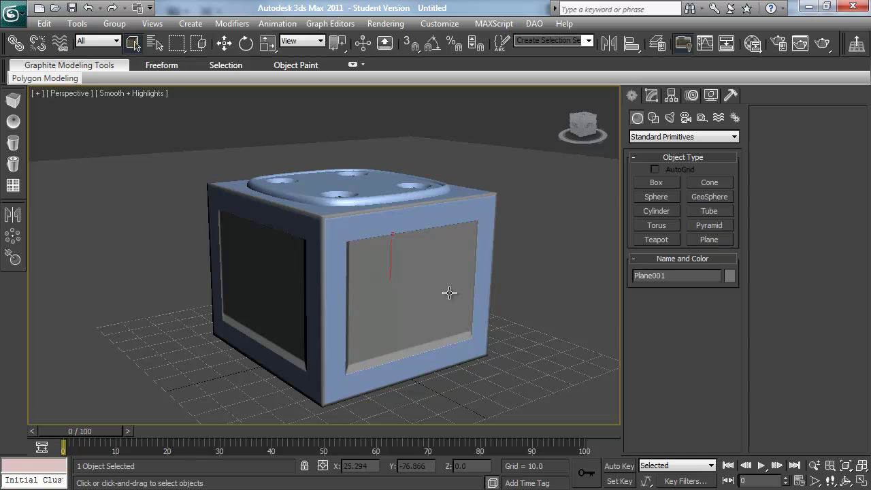
{"action": "left_click", "coordinate": [399, 273]}
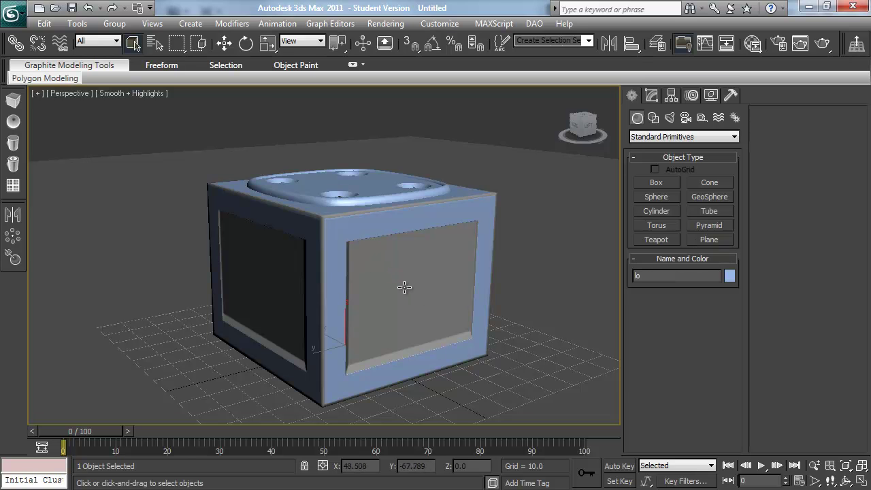
{"action": "right_click", "coordinate": [421, 298]}
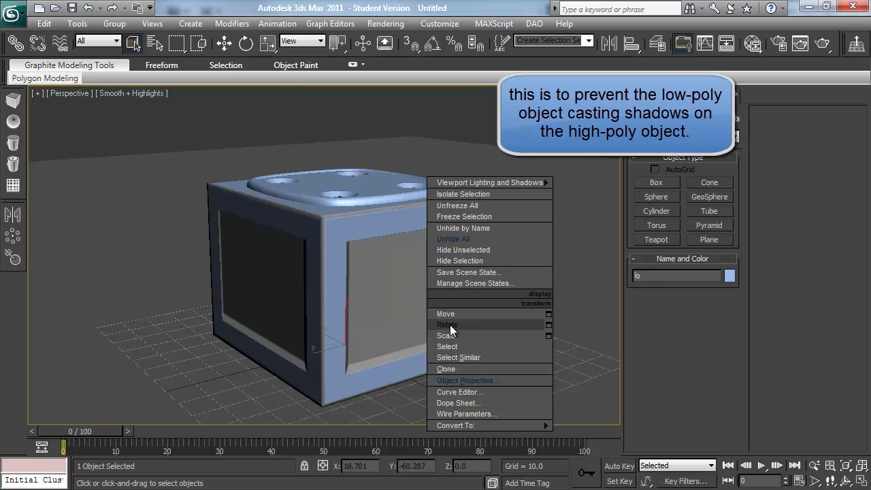
{"action": "left_click", "coordinate": [459, 379]}
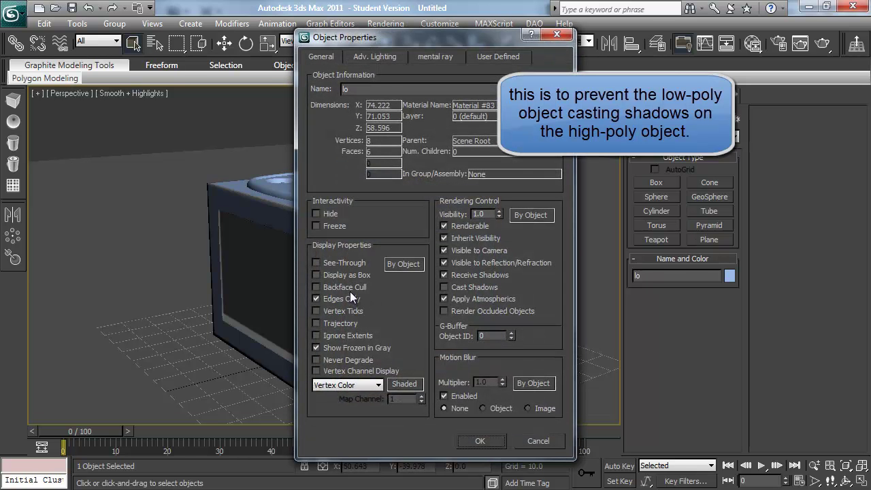
{"action": "left_click", "coordinate": [444, 285]}
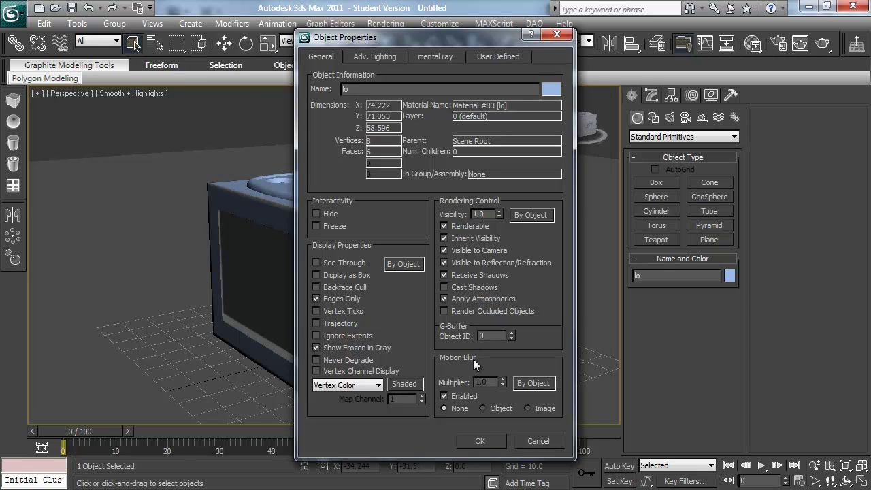
{"action": "left_click", "coordinate": [480, 442]}
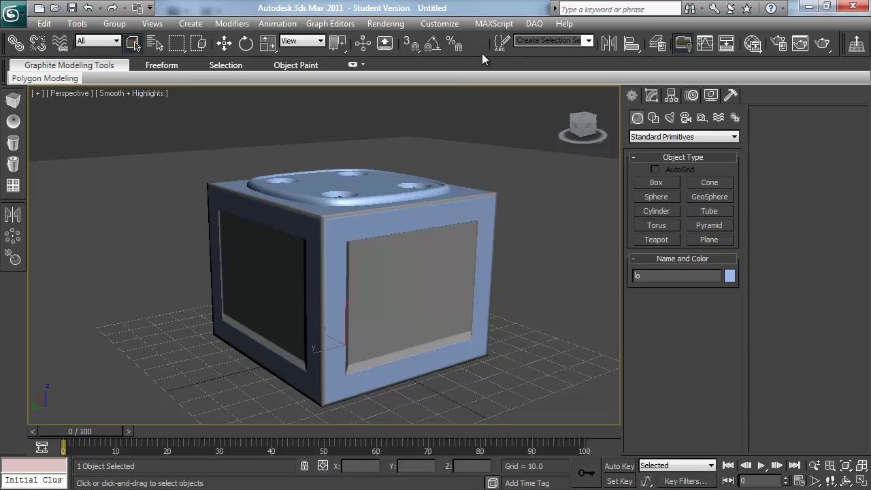
- Replace the low-poly box's existing Render To Texture output element with a new ShadowsMap element
{"action": "key", "text": "0"}
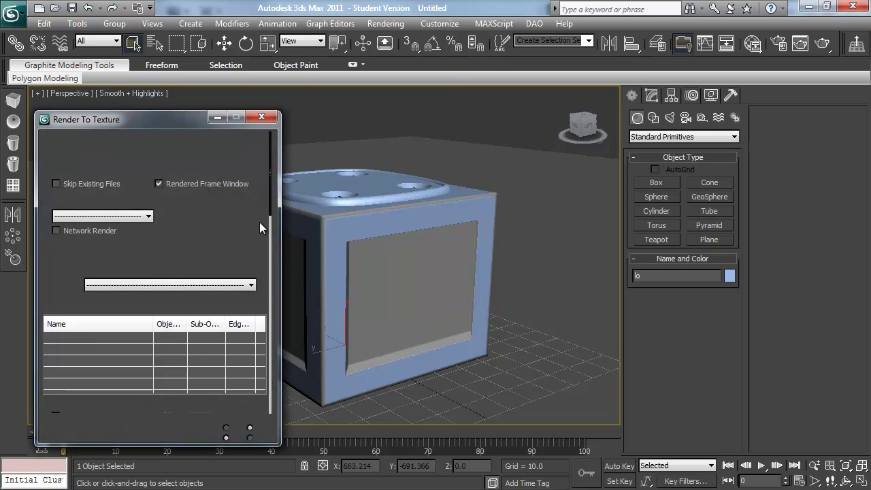
{"action": "scroll", "coordinate": [245, 269], "scroll_direction": "down", "scroll_amount": 5}
{"action": "scroll", "coordinate": [218, 276], "scroll_direction": "down", "scroll_amount": 3}
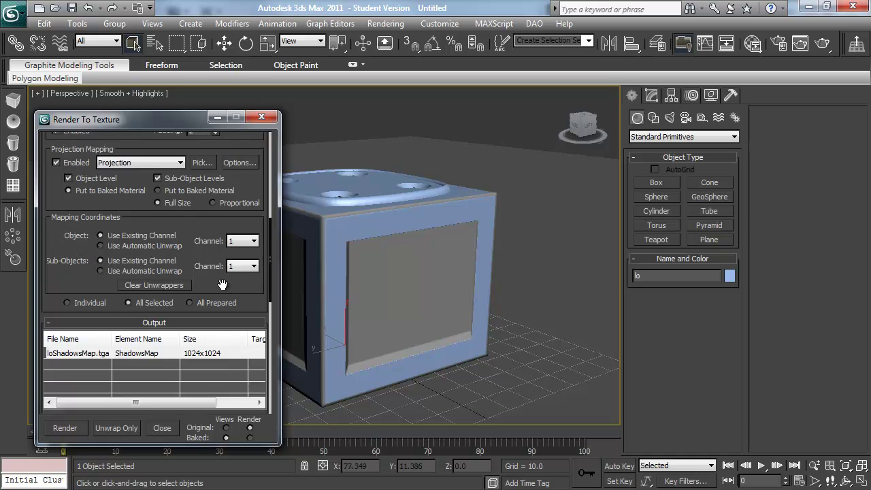
{"action": "left_click", "coordinate": [90, 307]}
{"action": "left_click", "coordinate": [191, 373]}
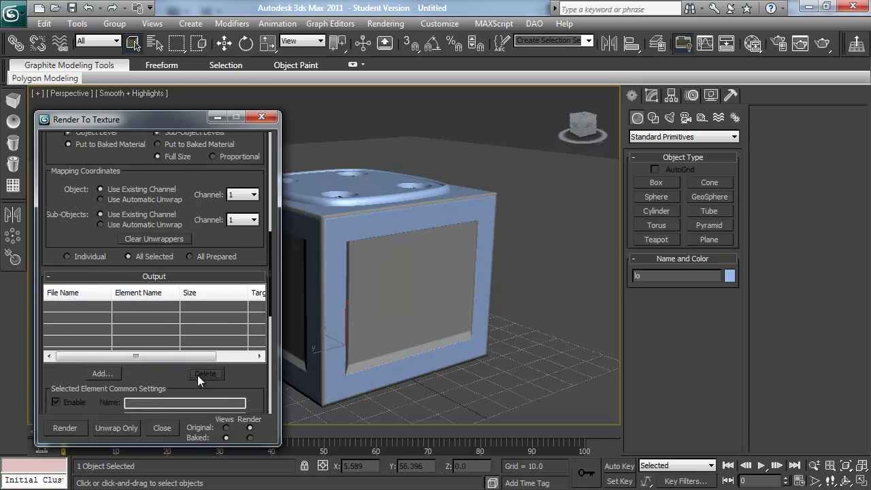
{"action": "left_click", "coordinate": [113, 374]}
{"action": "left_click", "coordinate": [459, 276]}
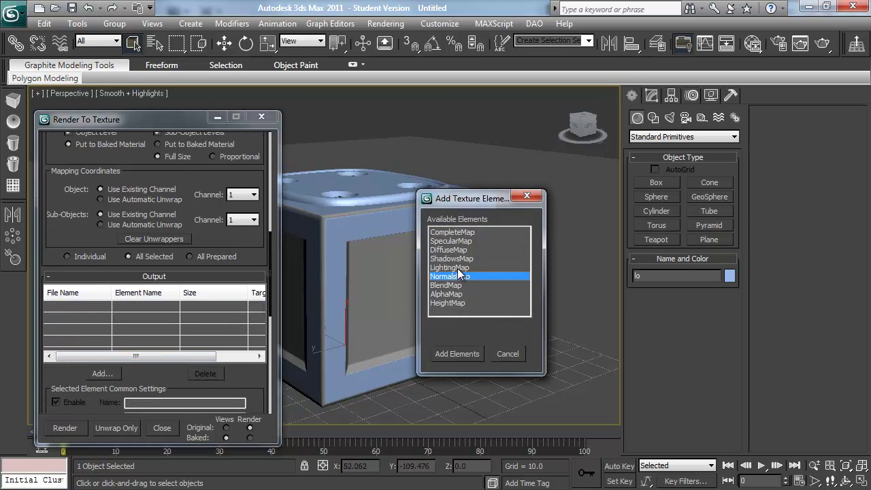
{"action": "double_click", "coordinate": [457, 260]}
- Set the ShadowsMap output file to loShadowsMap.tga in the Game Production tests folder, overwriting the existing file
{"action": "left_click_drag", "start_coordinate": [174, 309], "coordinate": [177, 235]}
{"action": "left_click", "coordinate": [259, 296]}
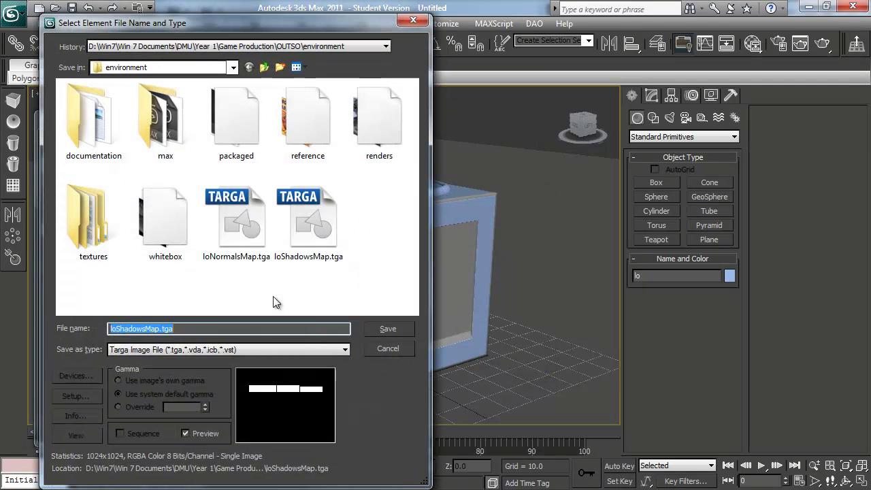
{"action": "type", "text": "D:\\Win7\\Win 7 Documents\\DMU\\Year 1\\Game Production\\tests"}
{"action": "key", "text": "Return"}
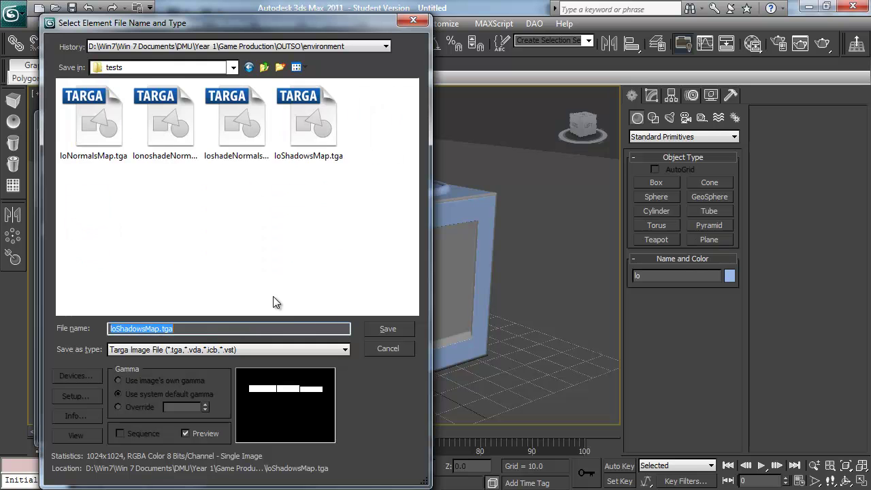
{"action": "left_click", "coordinate": [385, 328]}
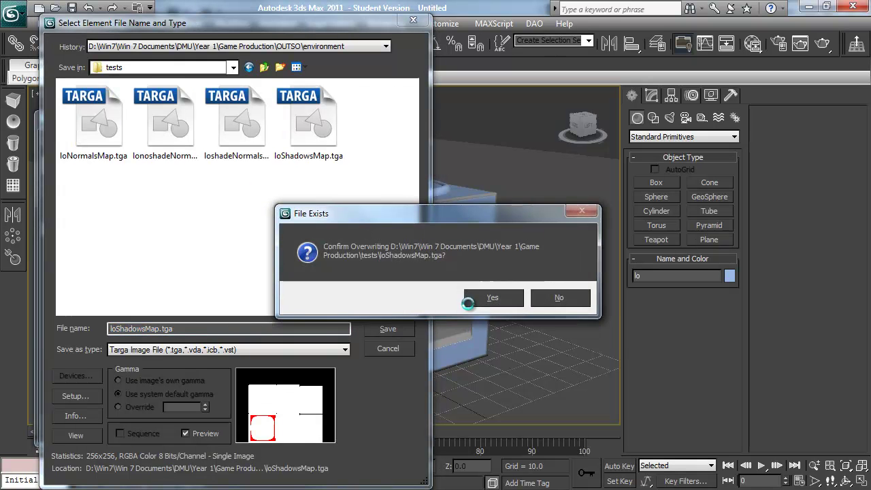
{"action": "left_click", "coordinate": [469, 297]}
{"action": "left_click", "coordinate": [342, 324]}
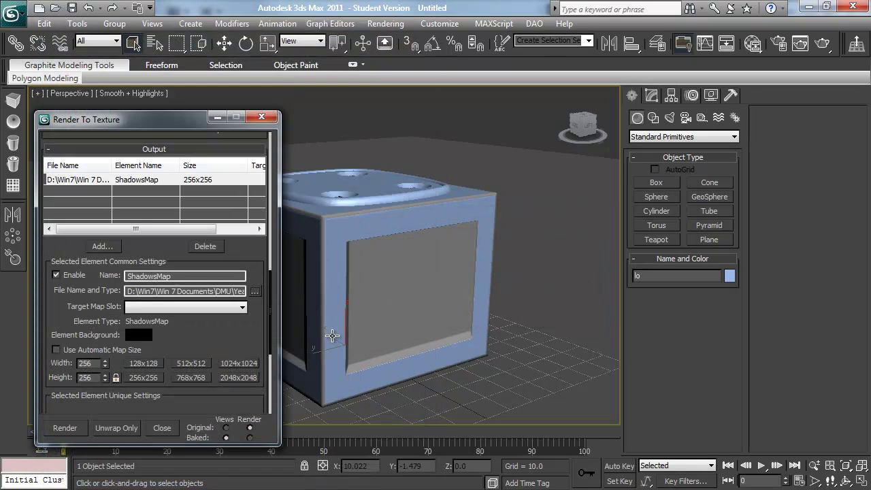
- Render the shadows map at 1024x1024 and inspect loShadowsMap.tga in Photoshop
{"action": "scroll", "coordinate": [232, 289], "scroll_direction": "down", "scroll_amount": 3}
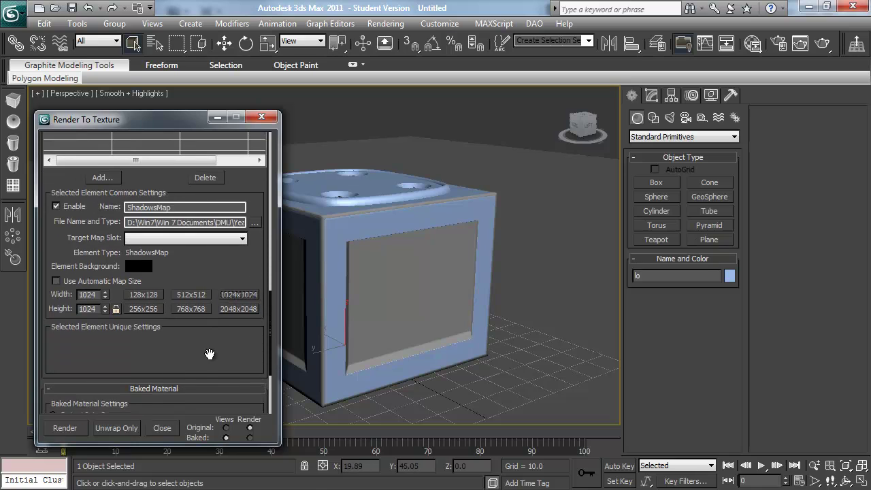
{"action": "left_click", "coordinate": [70, 431]}
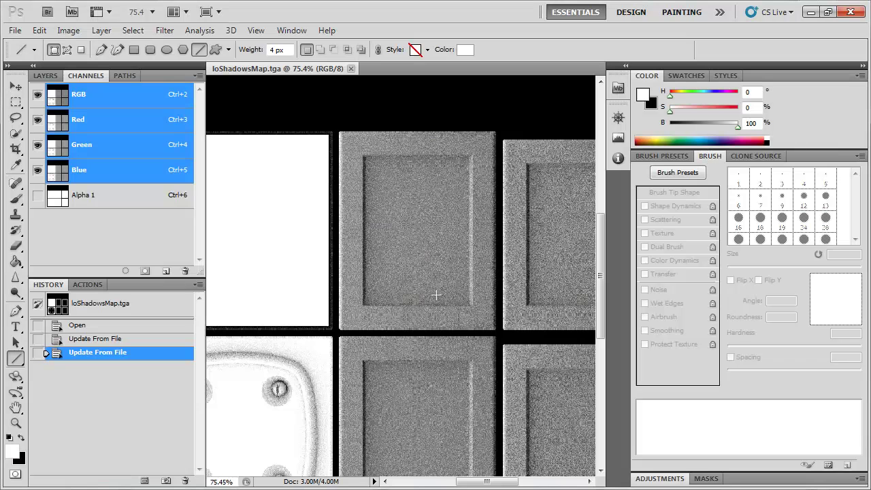
{"action": "scroll", "coordinate": [437, 295], "scroll_direction": "down", "scroll_amount": 2, "text": "alt"}
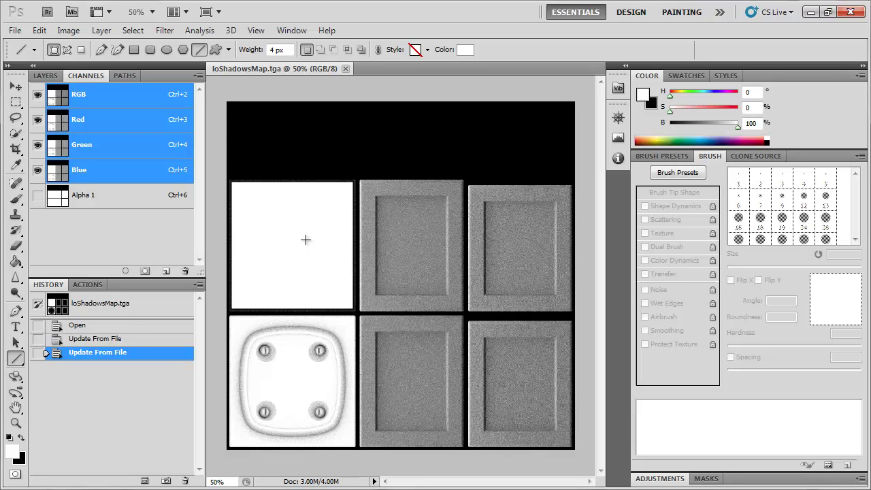
{"action": "scroll", "coordinate": [427, 255], "scroll_direction": "up", "scroll_amount": 2, "text": "alt"}
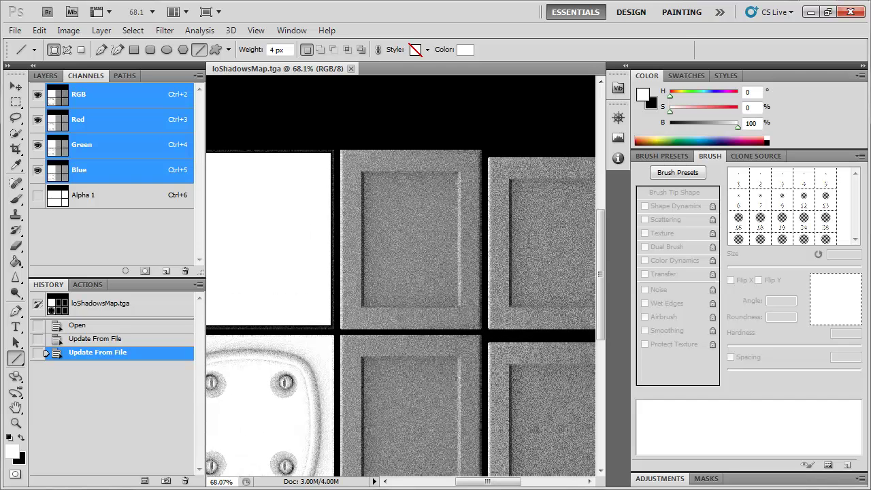
- Back in 3ds Max, close the rendered map and lower the ground plane about 0.3 units in the Left view
{"action": "key", "text": "alt+Tab"}
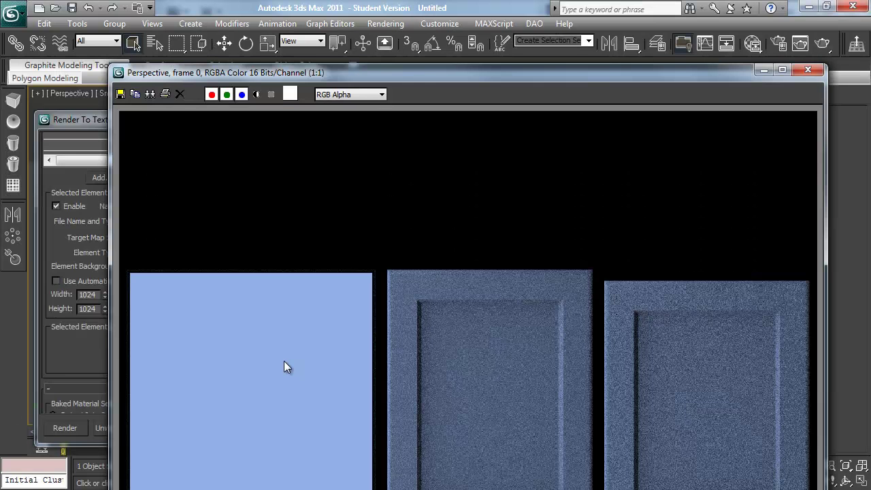
{"action": "left_click", "coordinate": [809, 69]}
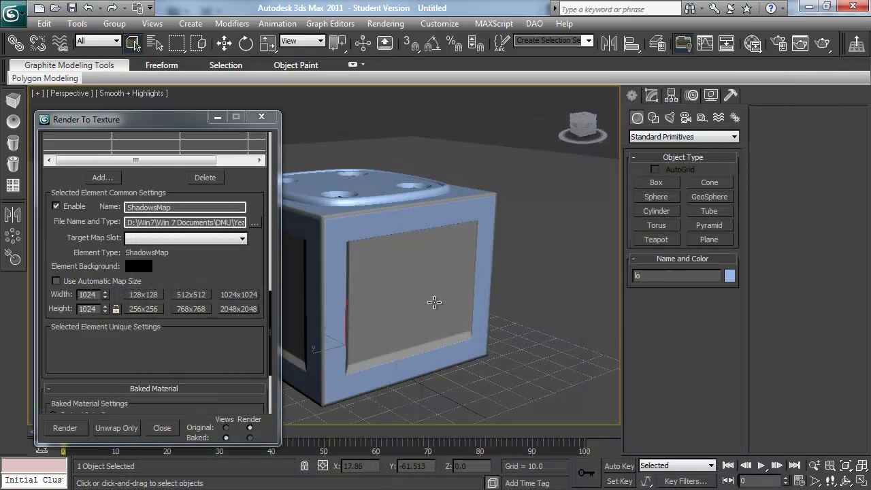
{"action": "left_click", "coordinate": [590, 363]}
{"action": "key", "text": "l"}
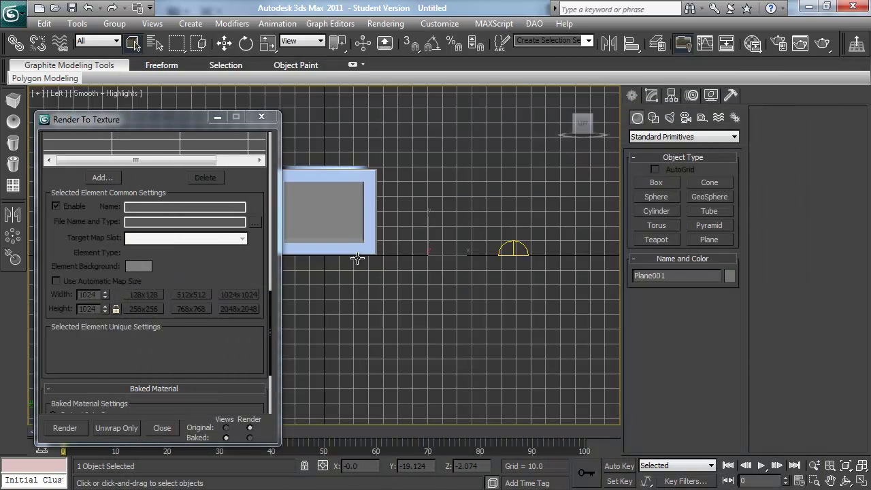
{"action": "scroll", "coordinate": [359, 255], "scroll_direction": "up", "scroll_amount": 8}
{"action": "scroll", "coordinate": [371, 280], "scroll_direction": "down", "scroll_amount": 4}
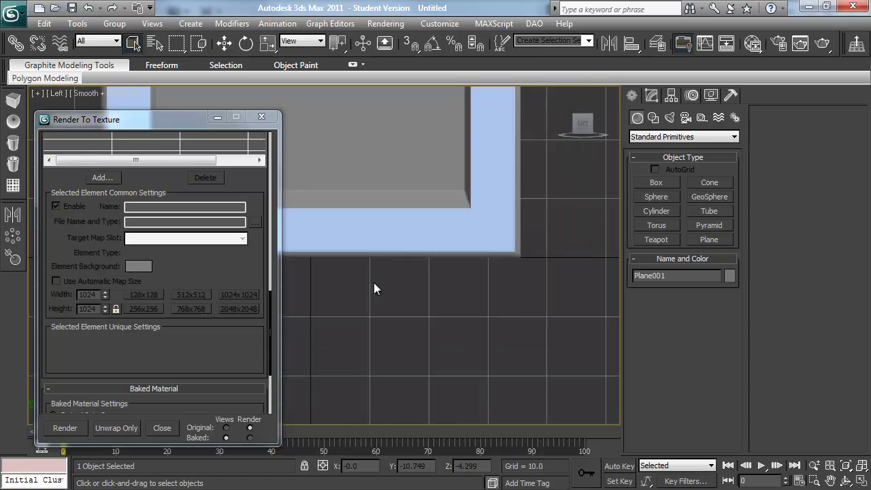
{"action": "key", "text": "w"}
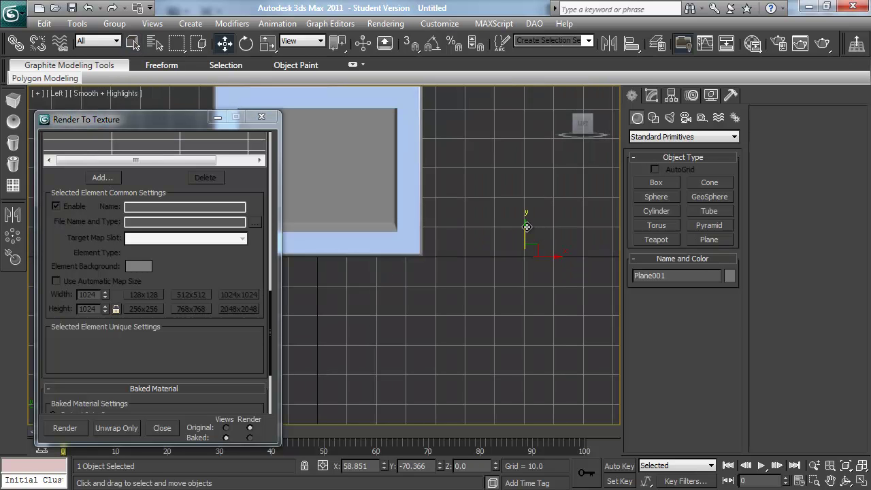
{"action": "left_click_drag", "start_coordinate": [527, 228], "coordinate": [527, 231]}
{"action": "key", "text": "ctrl+z"}
{"action": "middle_click_drag", "start_coordinate": [501, 235], "coordinate": [443, 294]}
{"action": "left_click_drag", "start_coordinate": [461, 286], "coordinate": [461, 287]}
{"action": "scroll", "coordinate": [405, 288], "scroll_direction": "down", "scroll_amount": 3}
{"action": "middle_click_drag", "start_coordinate": [373, 283], "coordinate": [446, 293]}
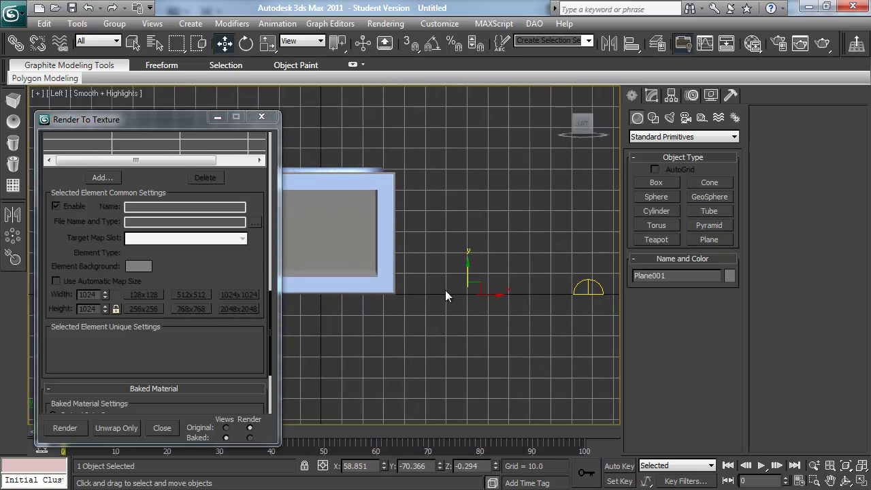
- Increase the Skylight's Rays per Sample and render the shadows map again
{"action": "middle_click_drag", "start_coordinate": [422, 242], "coordinate": [477, 255]}
{"action": "middle_click_drag", "start_coordinate": [523, 273], "coordinate": [450, 268]}
{"action": "left_click", "coordinate": [570, 294]}
{"action": "left_click", "coordinate": [652, 95]}
{"action": "scroll", "coordinate": [697, 418], "scroll_direction": "down", "scroll_amount": 2}
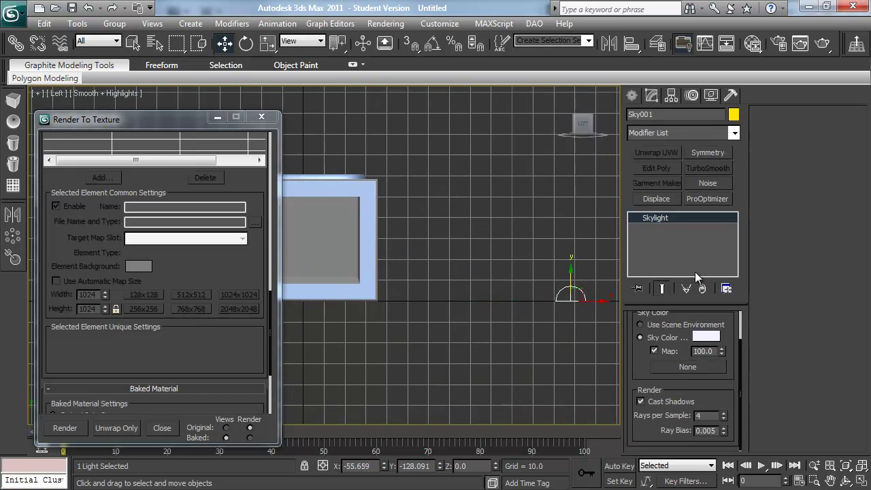
{"action": "double_click", "coordinate": [701, 416]}
{"action": "key", "text": "Return"}
{"action": "left_click", "coordinate": [65, 428]}
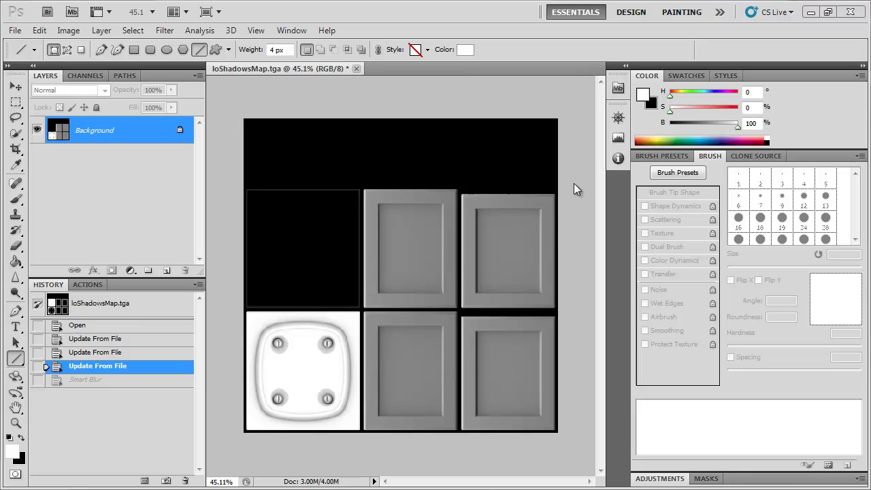
- Apply the Smart Blur filter to loShadowsMap.tga in Photoshop and save the smoothed map
{"action": "scroll", "coordinate": [406, 283], "scroll_direction": "up", "scroll_amount": 3, "text": "alt"}
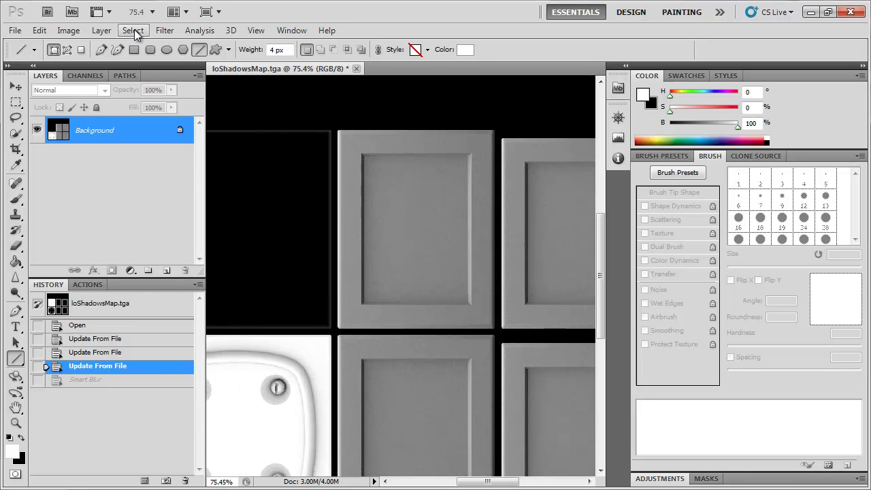
{"action": "left_click", "coordinate": [160, 31]}
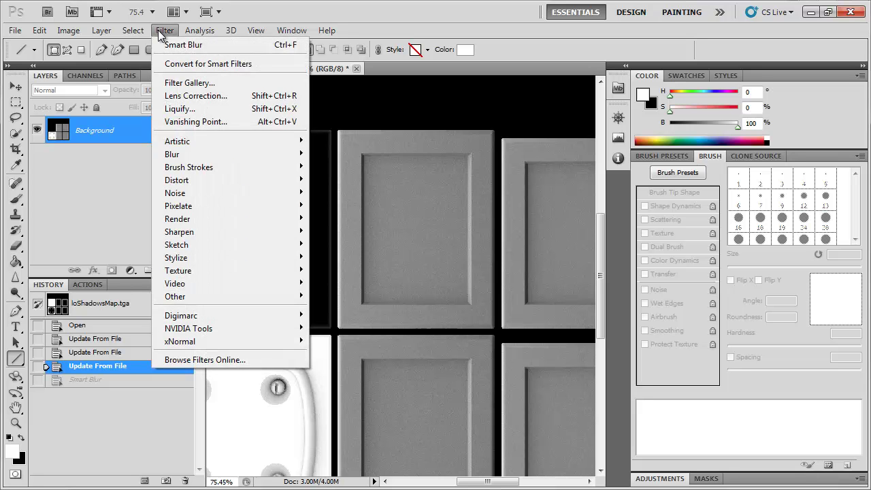
{"action": "left_click", "coordinate": [174, 45]}
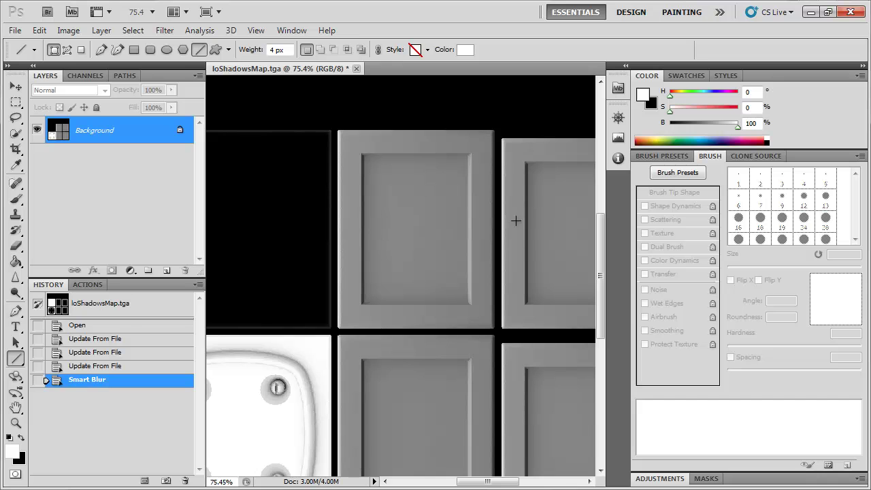
{"action": "scroll", "coordinate": [520, 324], "scroll_direction": "down", "scroll_amount": 3, "text": "alt"}
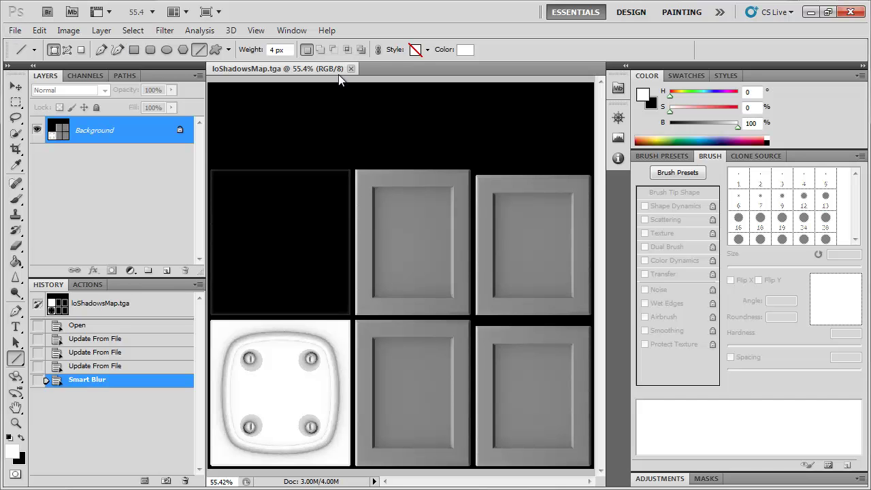
- Switch to 3ds Max and examine the normal-mapped low-poly copy with and without its edges displayed
{"action": "key", "text": "alt+Tab"}
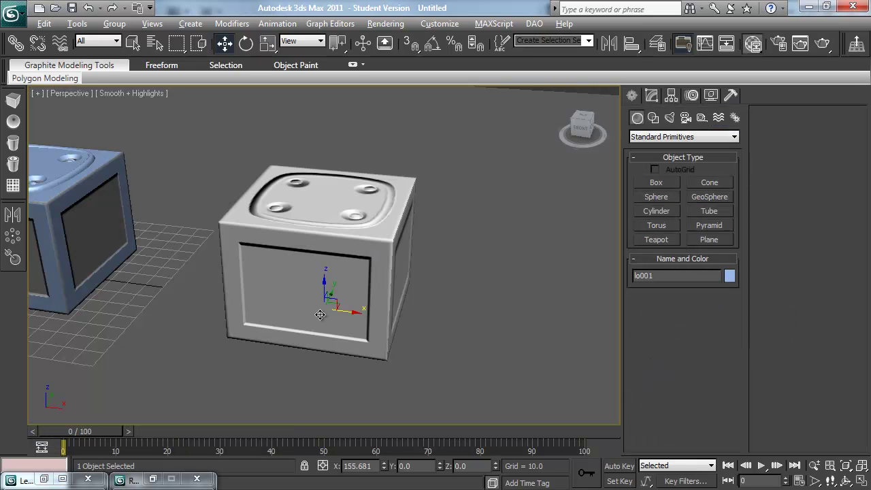
{"action": "middle_click_drag", "start_coordinate": [265, 320], "coordinate": [328, 280], "text": "alt"}
{"action": "key", "text": "F4"}
{"action": "middle_click_drag", "start_coordinate": [396, 254], "coordinate": [368, 300], "text": "alt"}
{"action": "key", "text": "F4"}
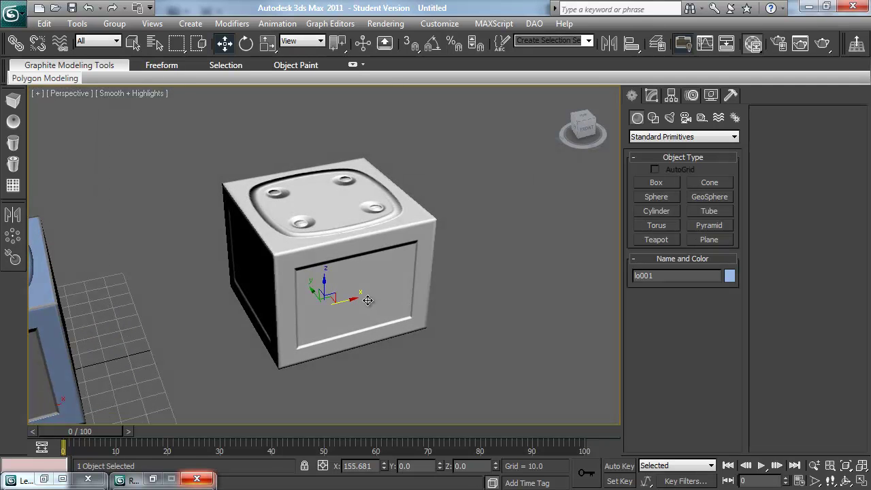